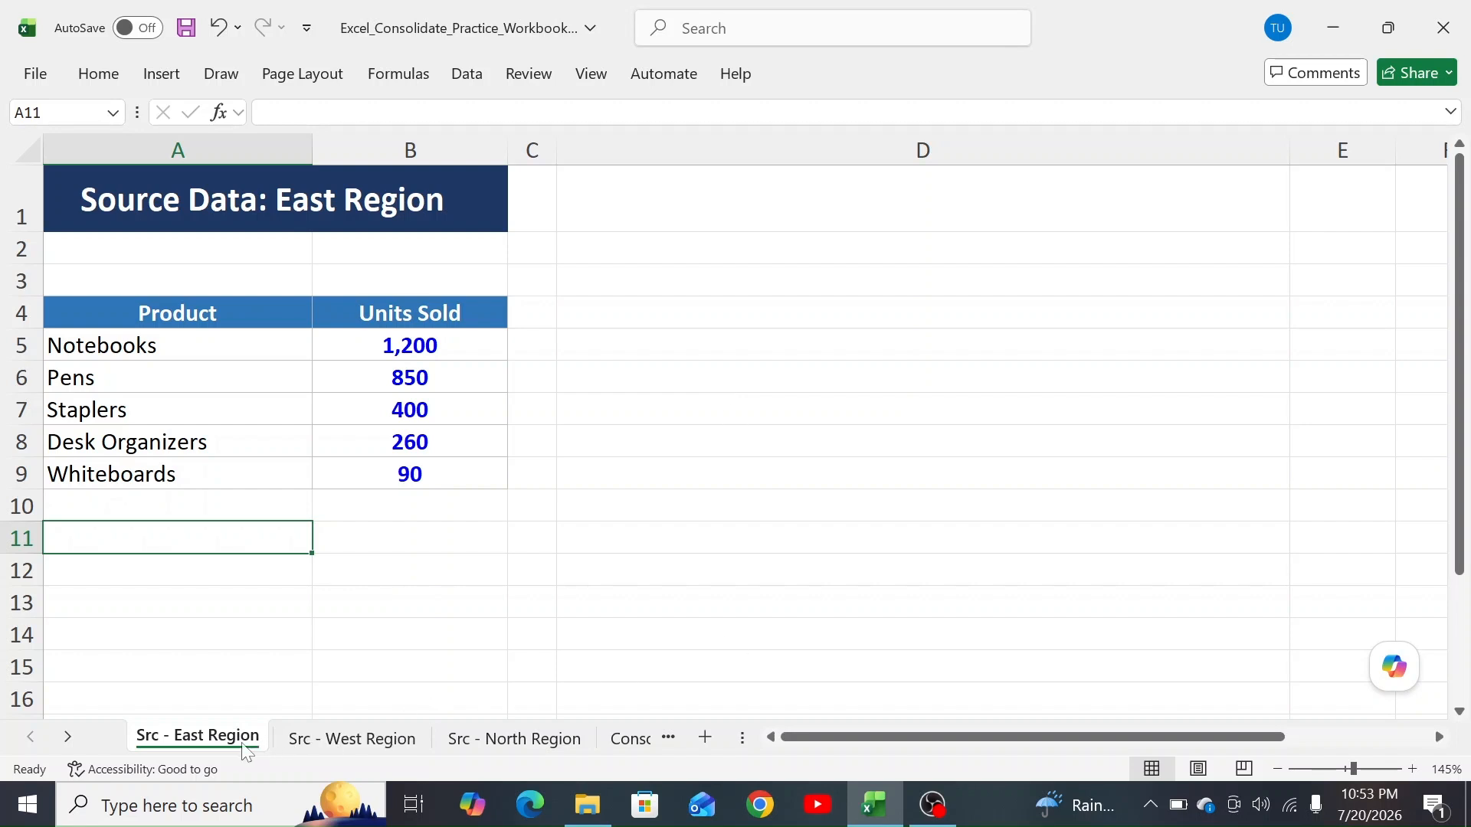
Review the product and units-sold tables on the East, West and North Region source sheets, along with the Consolidate1 sheet
left_click(352, 741)
left_click(500, 743)
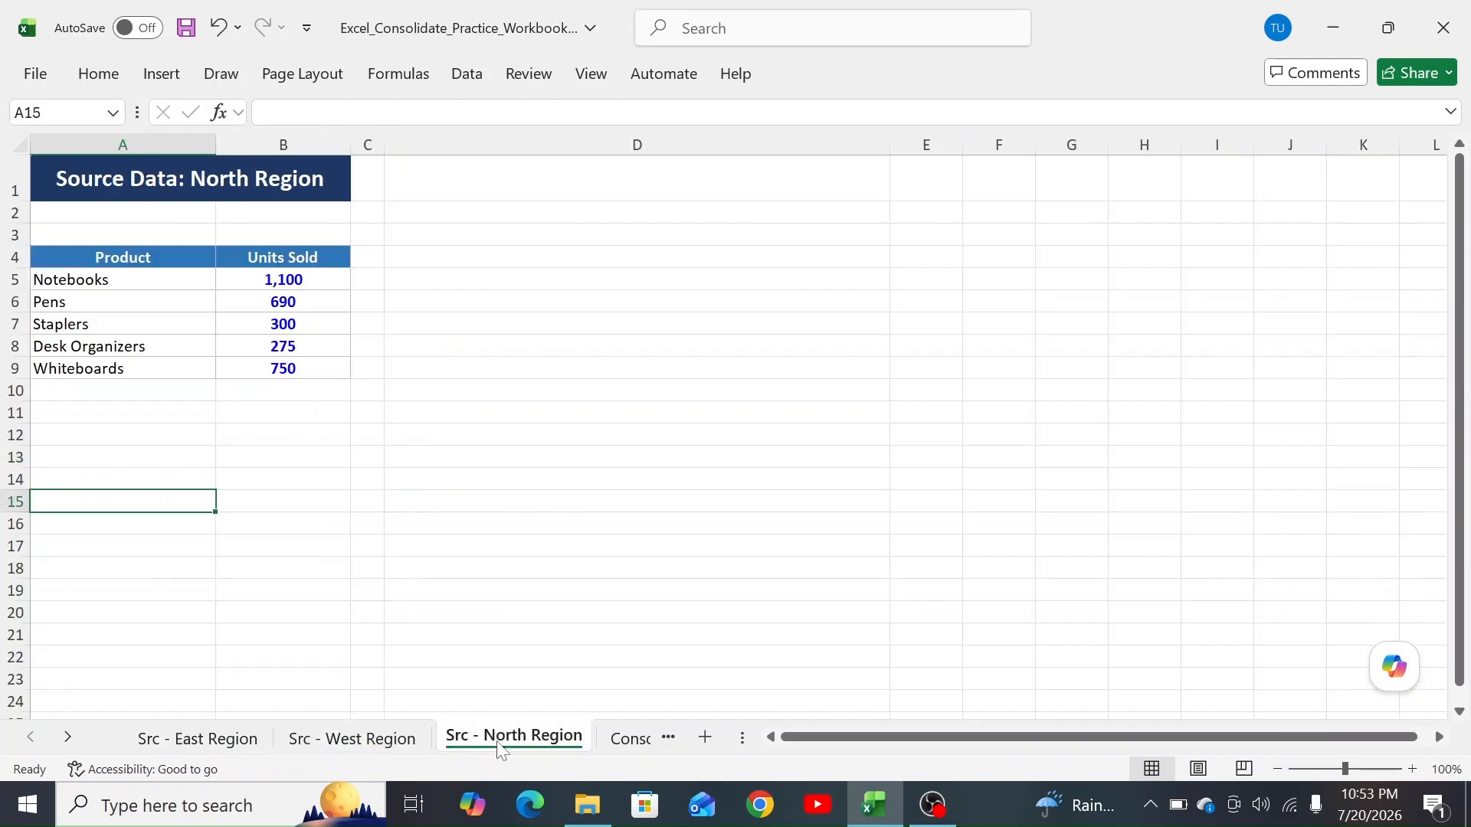
left_click(627, 741)
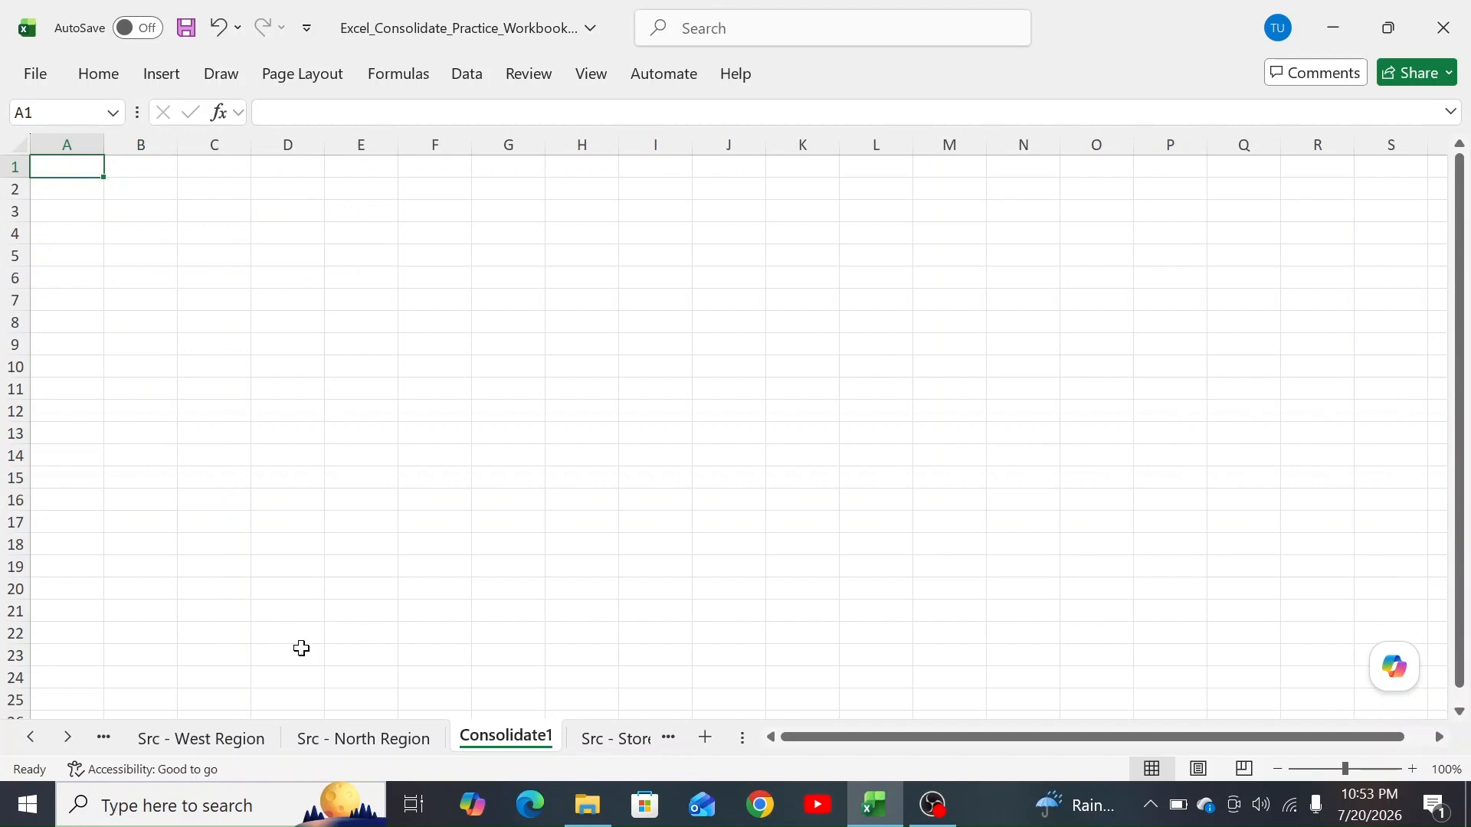
left_click(163, 742)
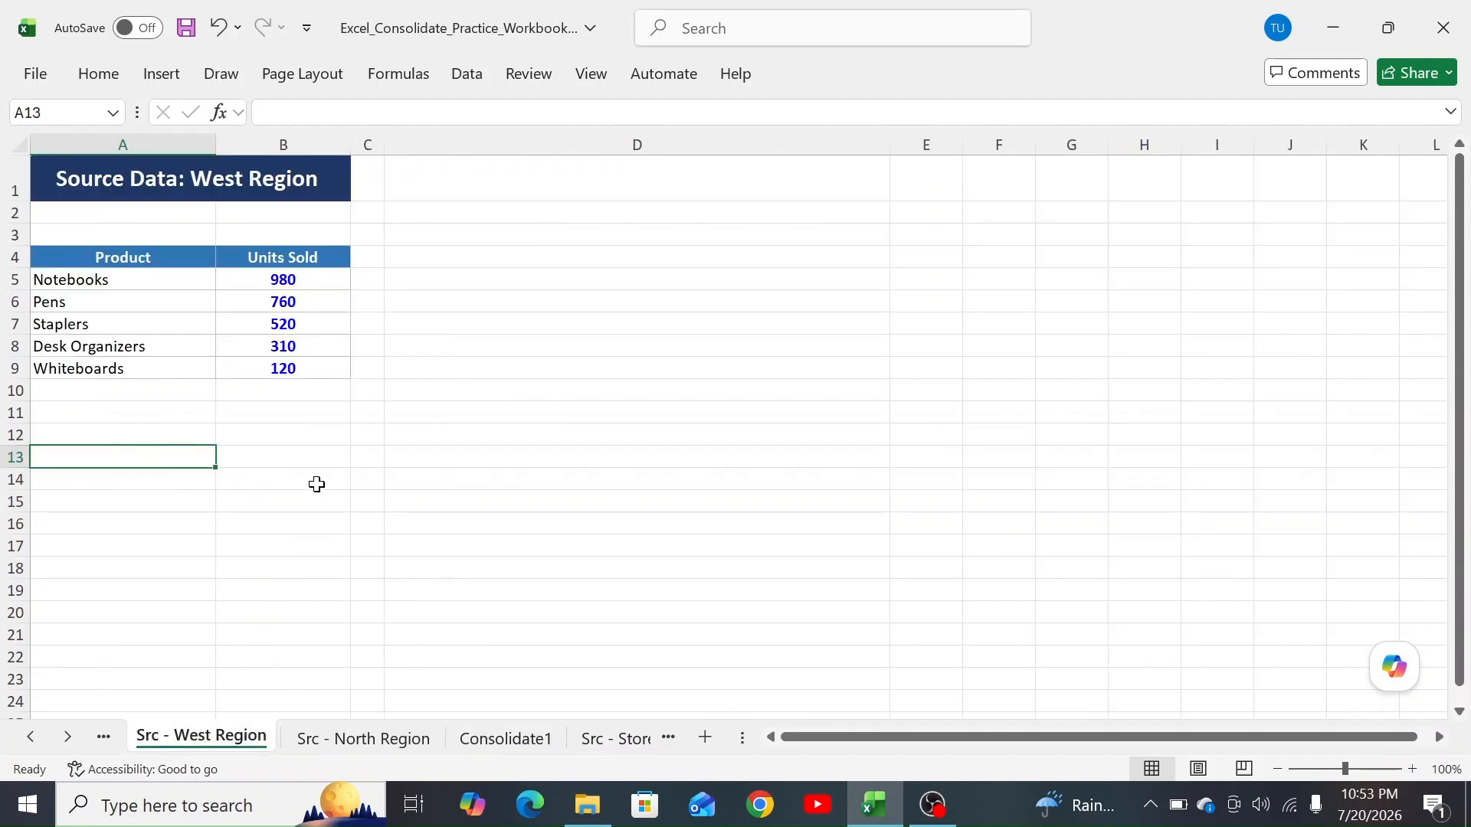
scroll(317, 491, "up", 3, "ctrl")
left_click(364, 738)
scroll(380, 589, "up", 3, "ctrl")
scroll(380, 587, "up", 1, "ctrl")
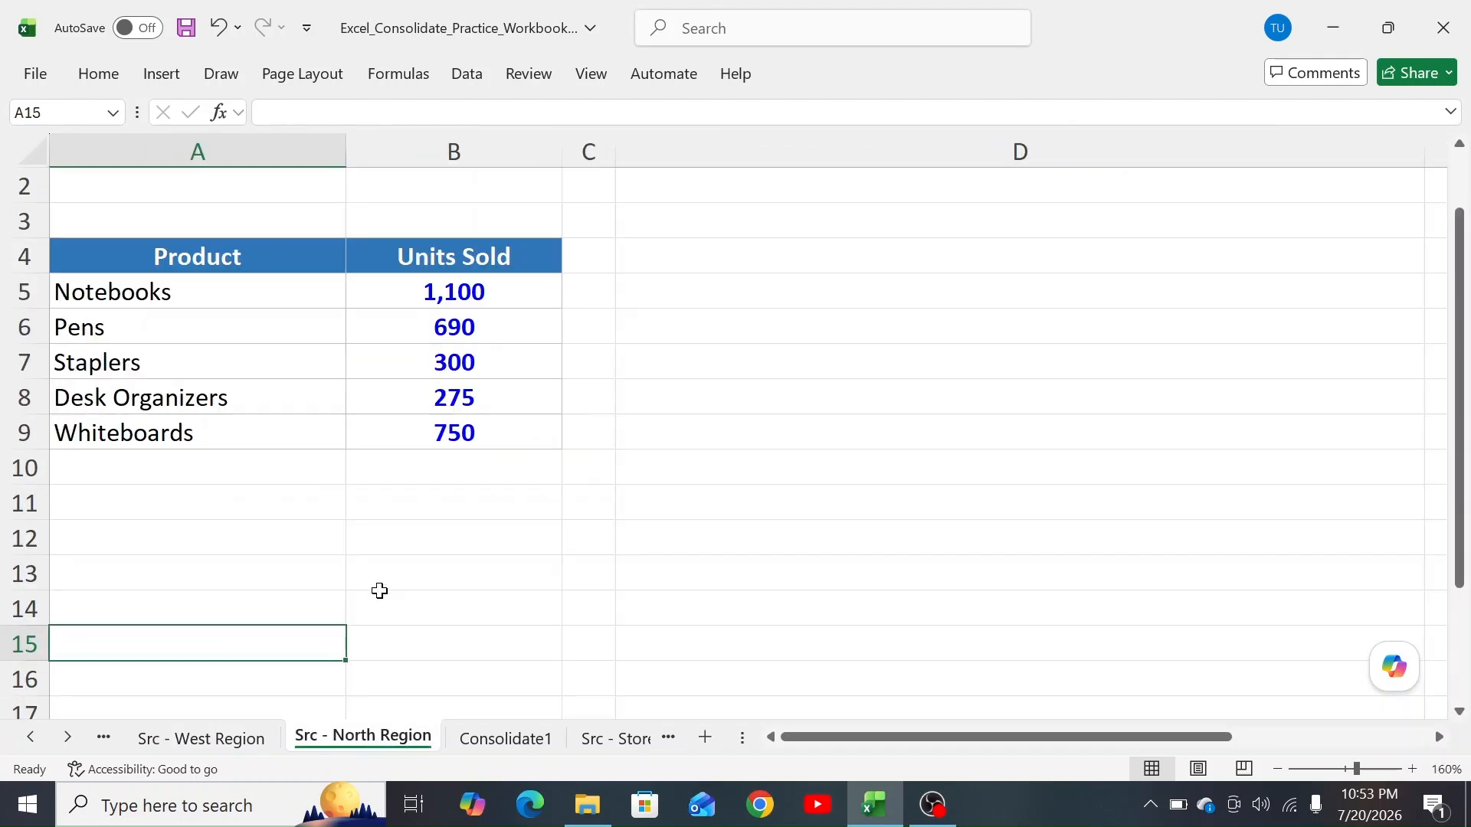
scroll(381, 589, "up", 1)
left_click(214, 739)
left_click(102, 738)
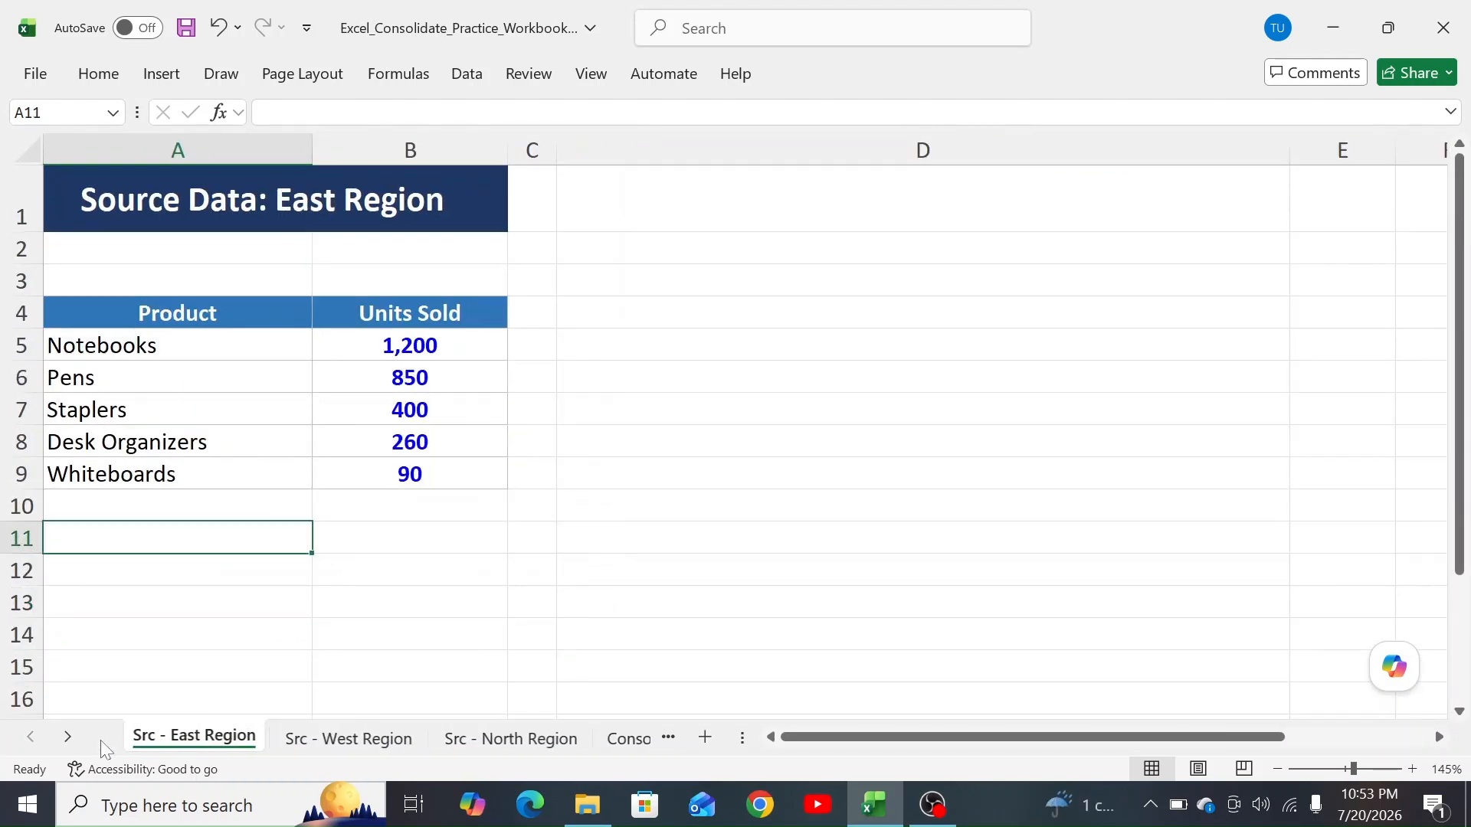
left_click(630, 738)
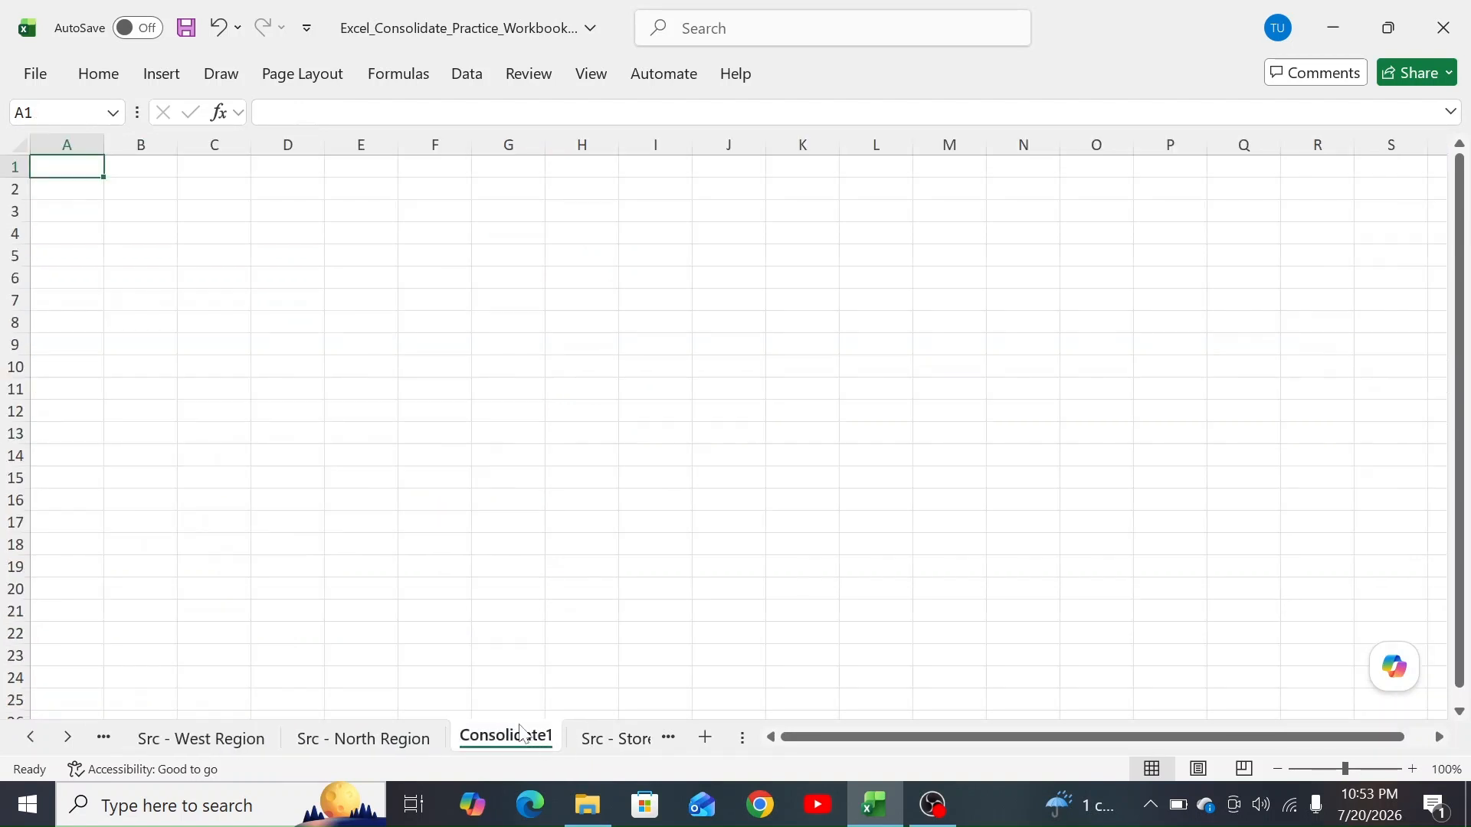
left_click(130, 191)
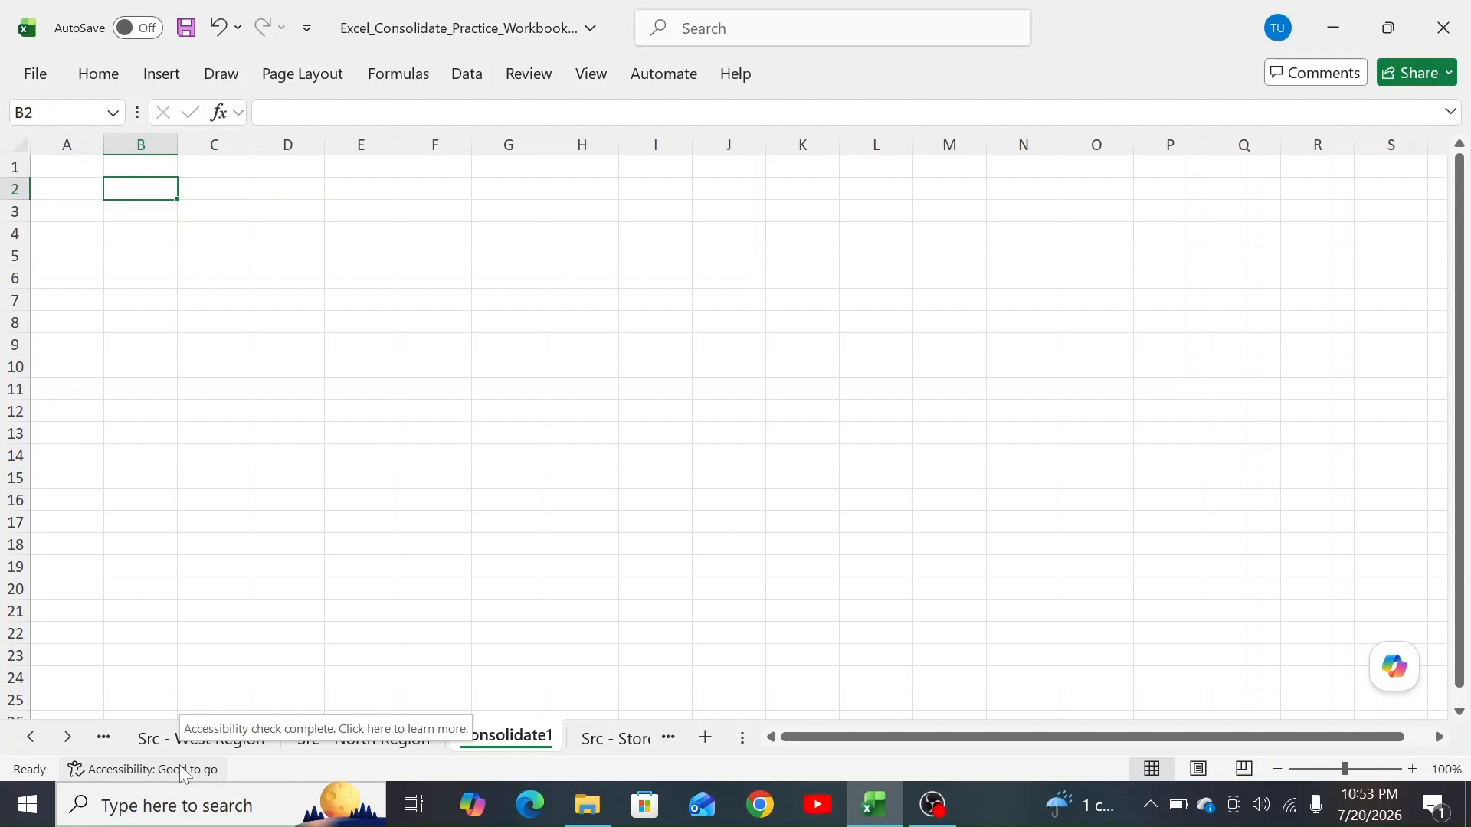
left_click(31, 737)
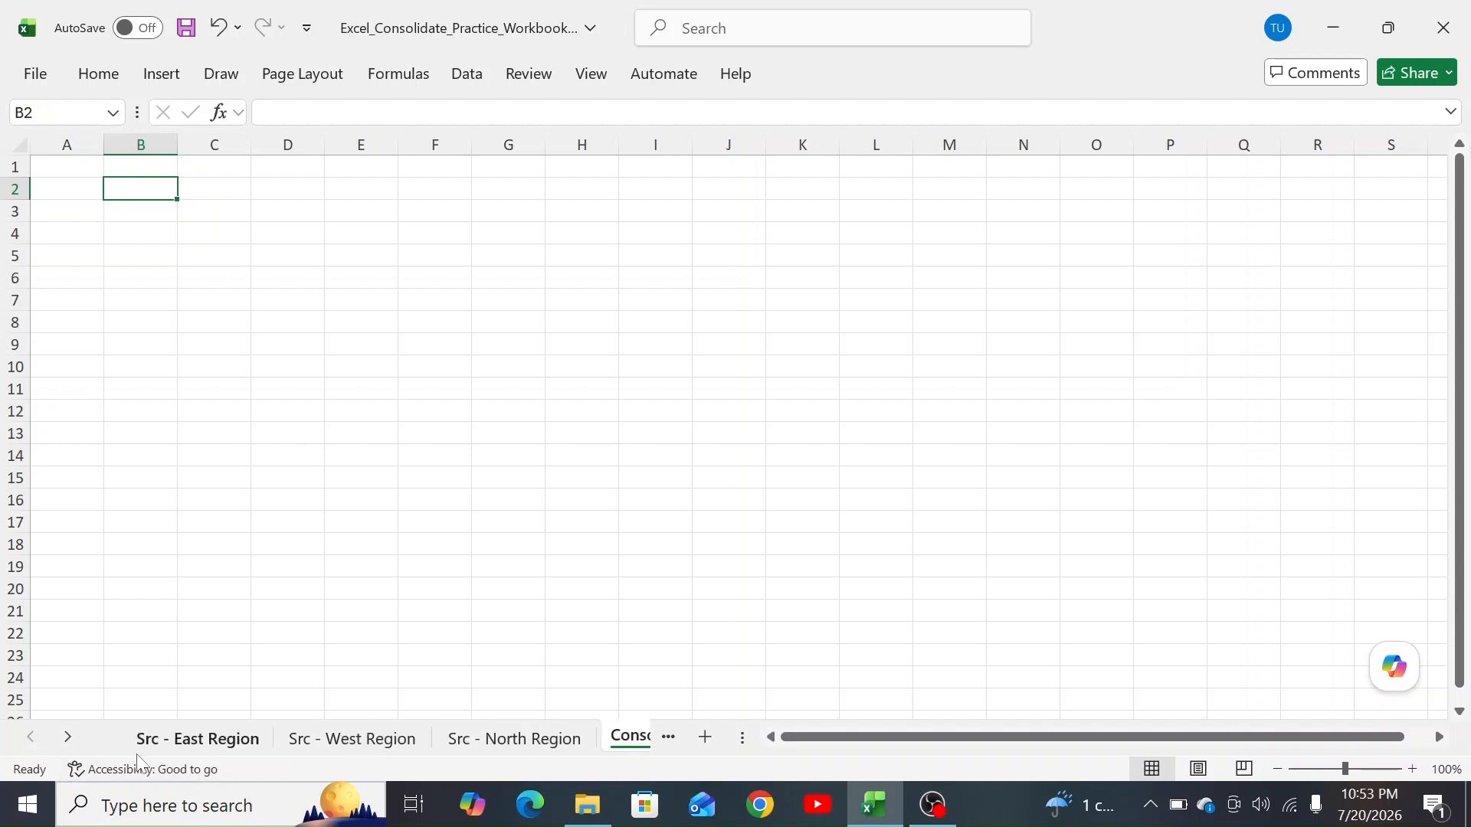
left_click(170, 740)
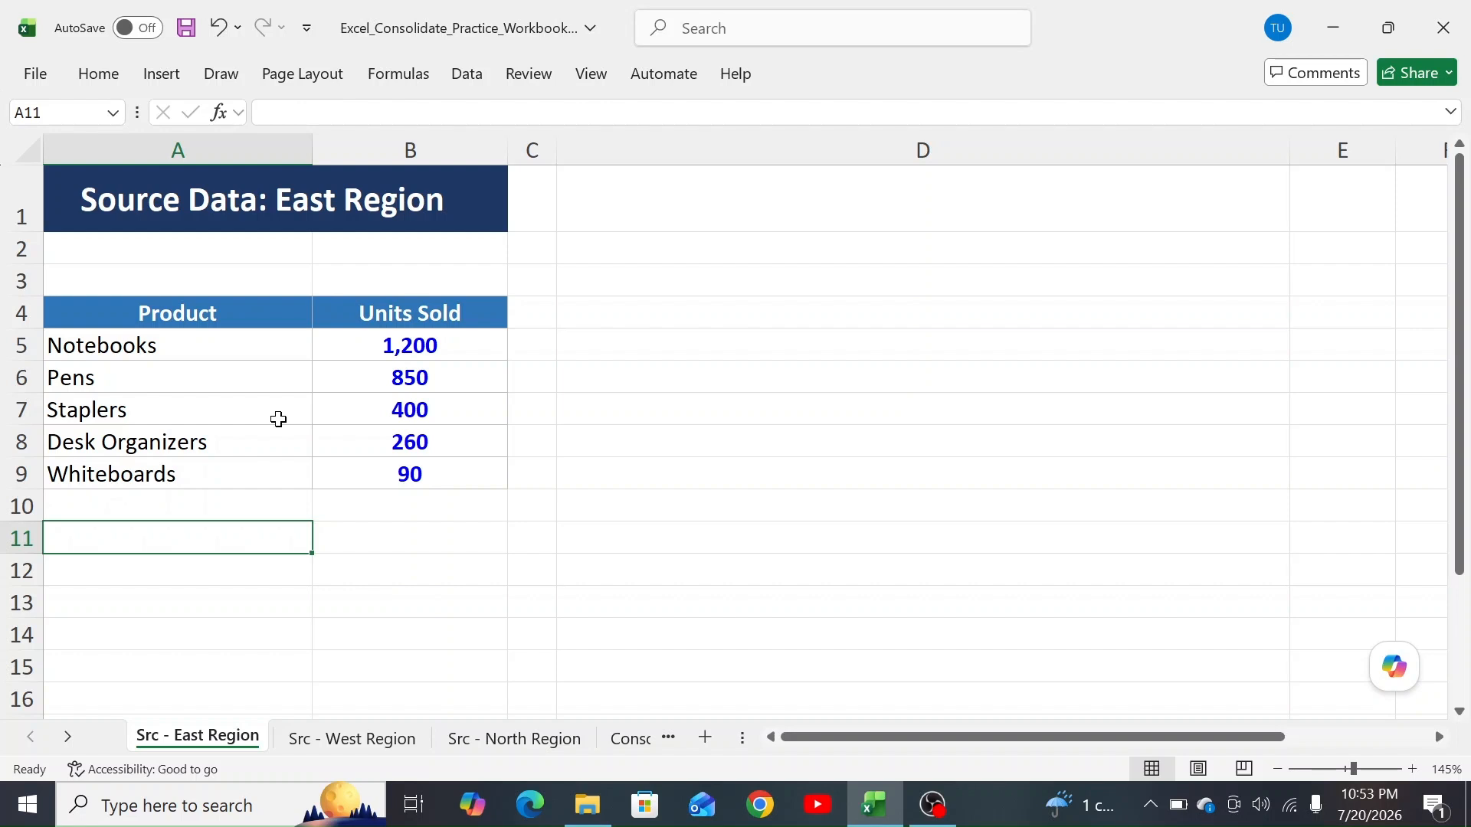
Start a Sum consolidation at cell B3 of the Consolidate1 sheet and add range A4:B9 of Src - East Region as a reference
left_click(627, 738)
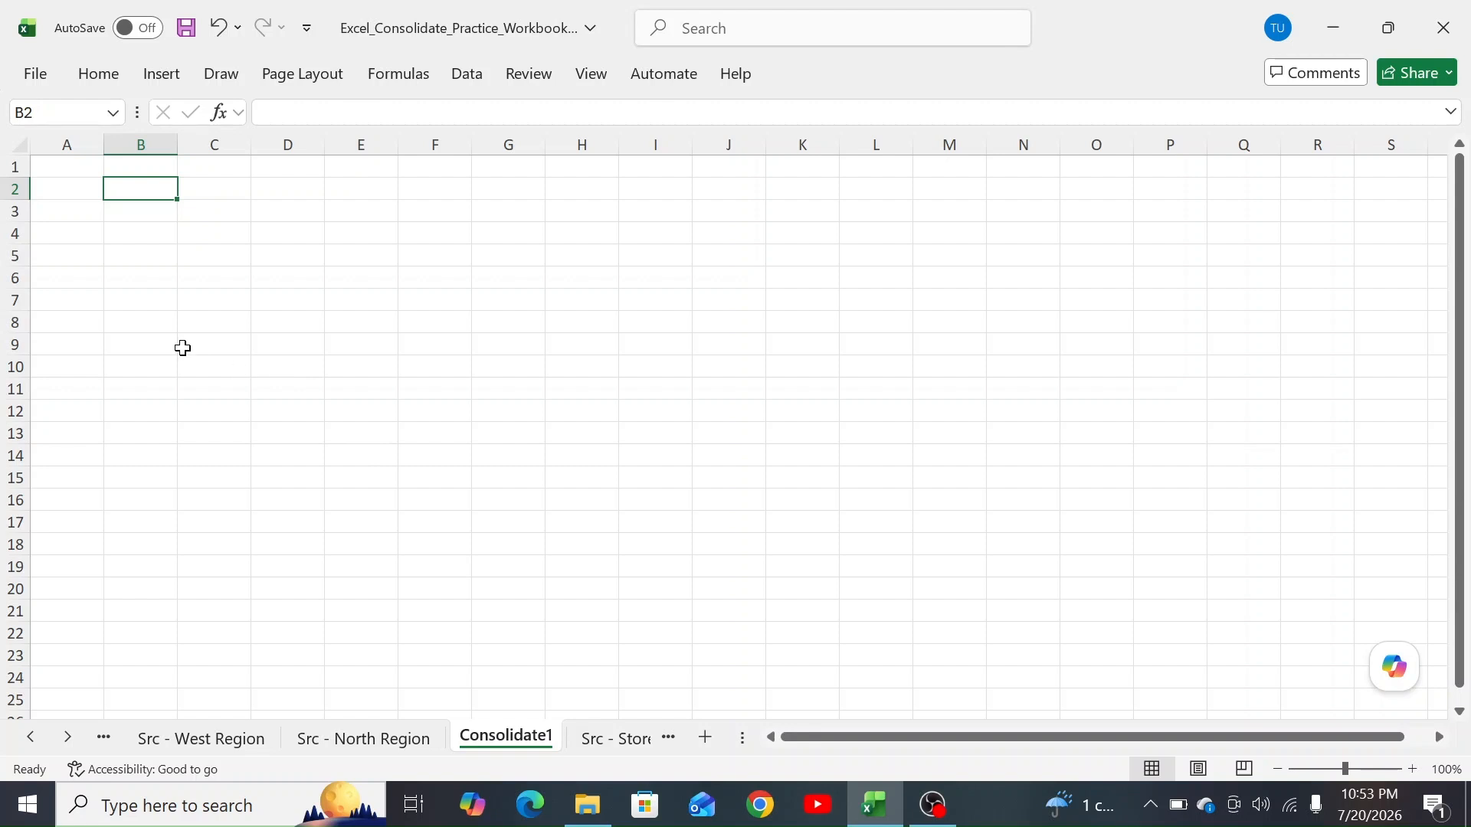
left_click(137, 212)
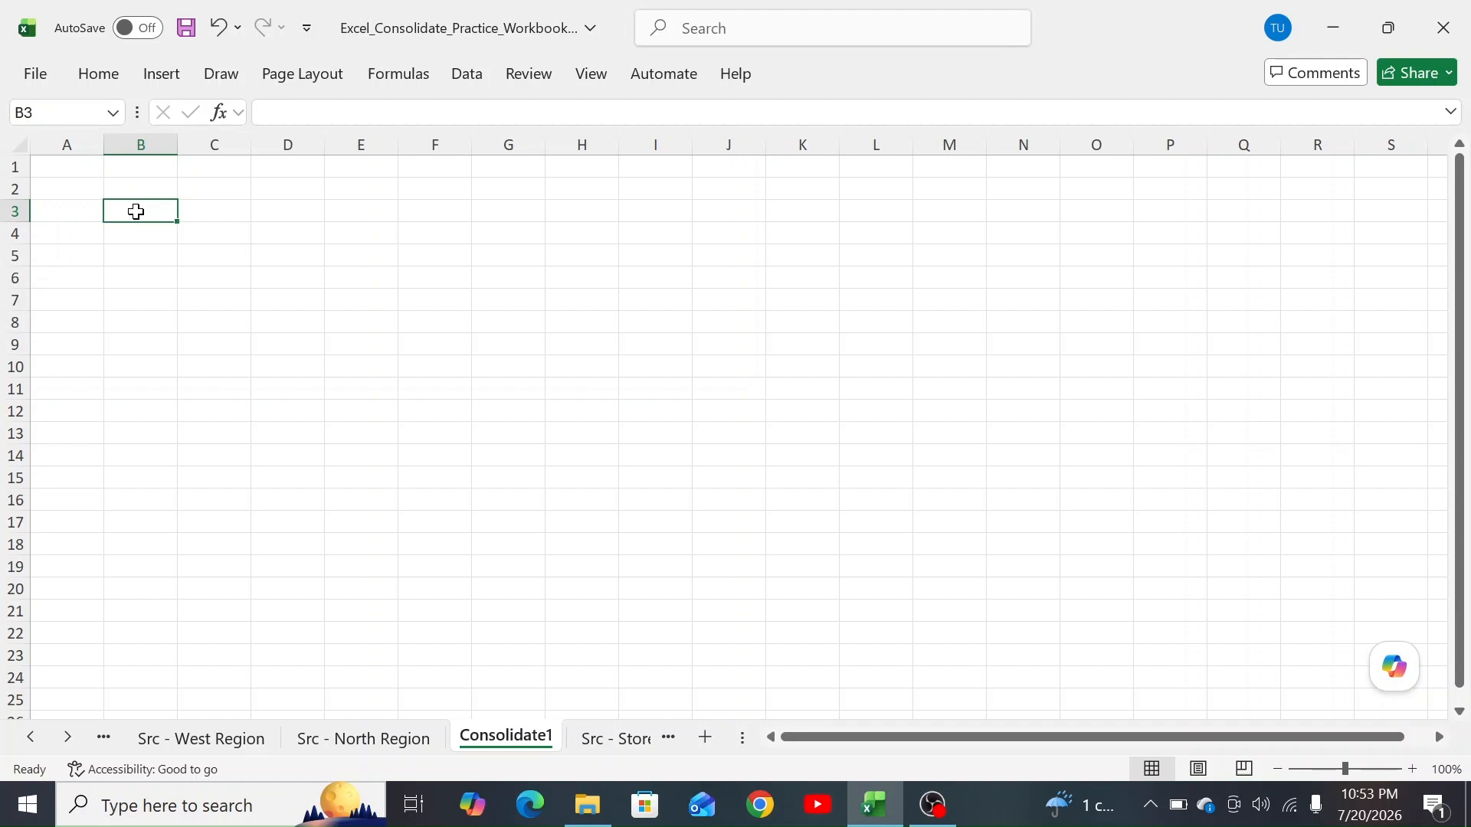
left_click(467, 74)
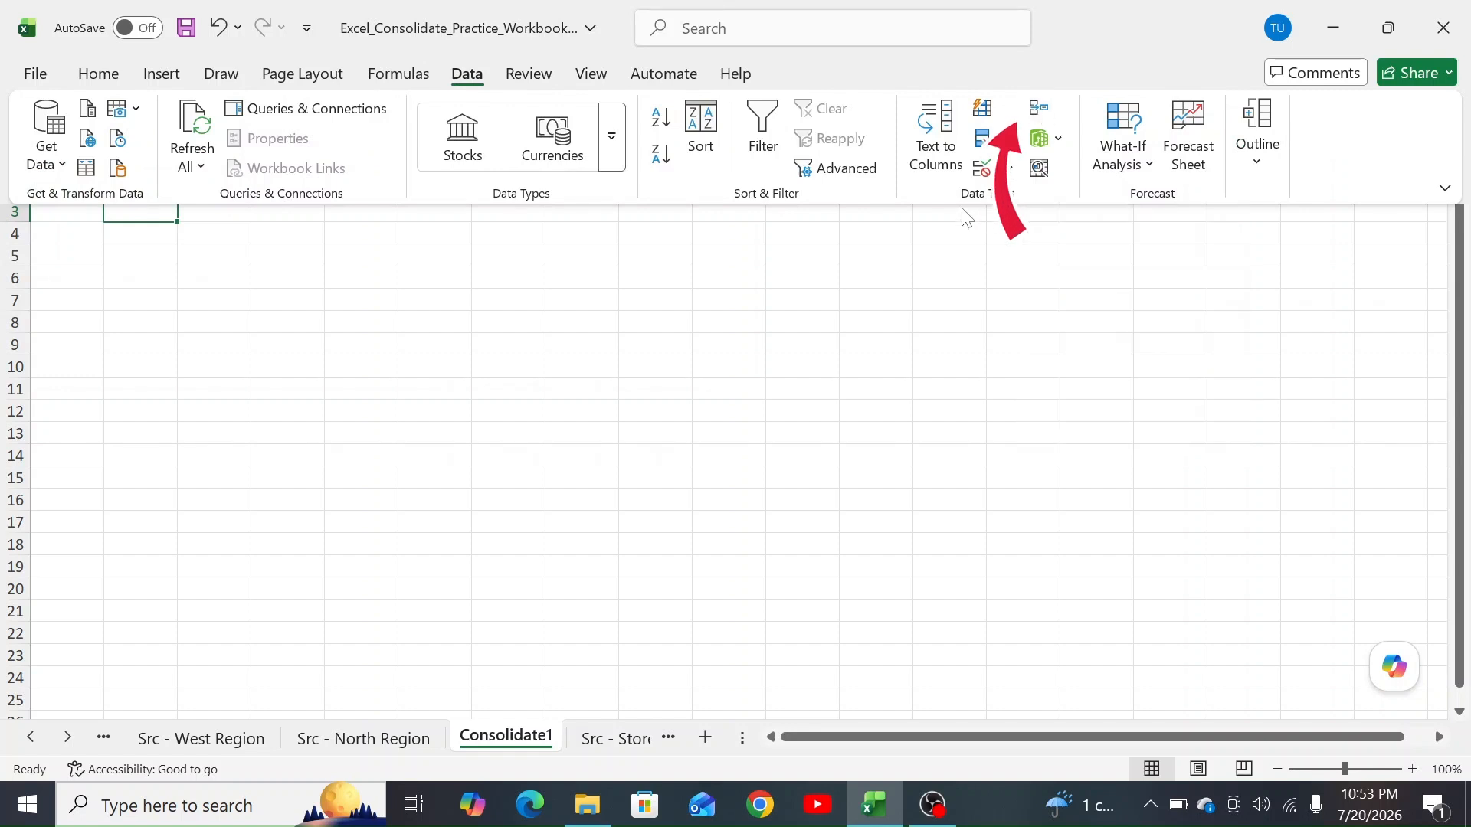
left_click(1046, 115)
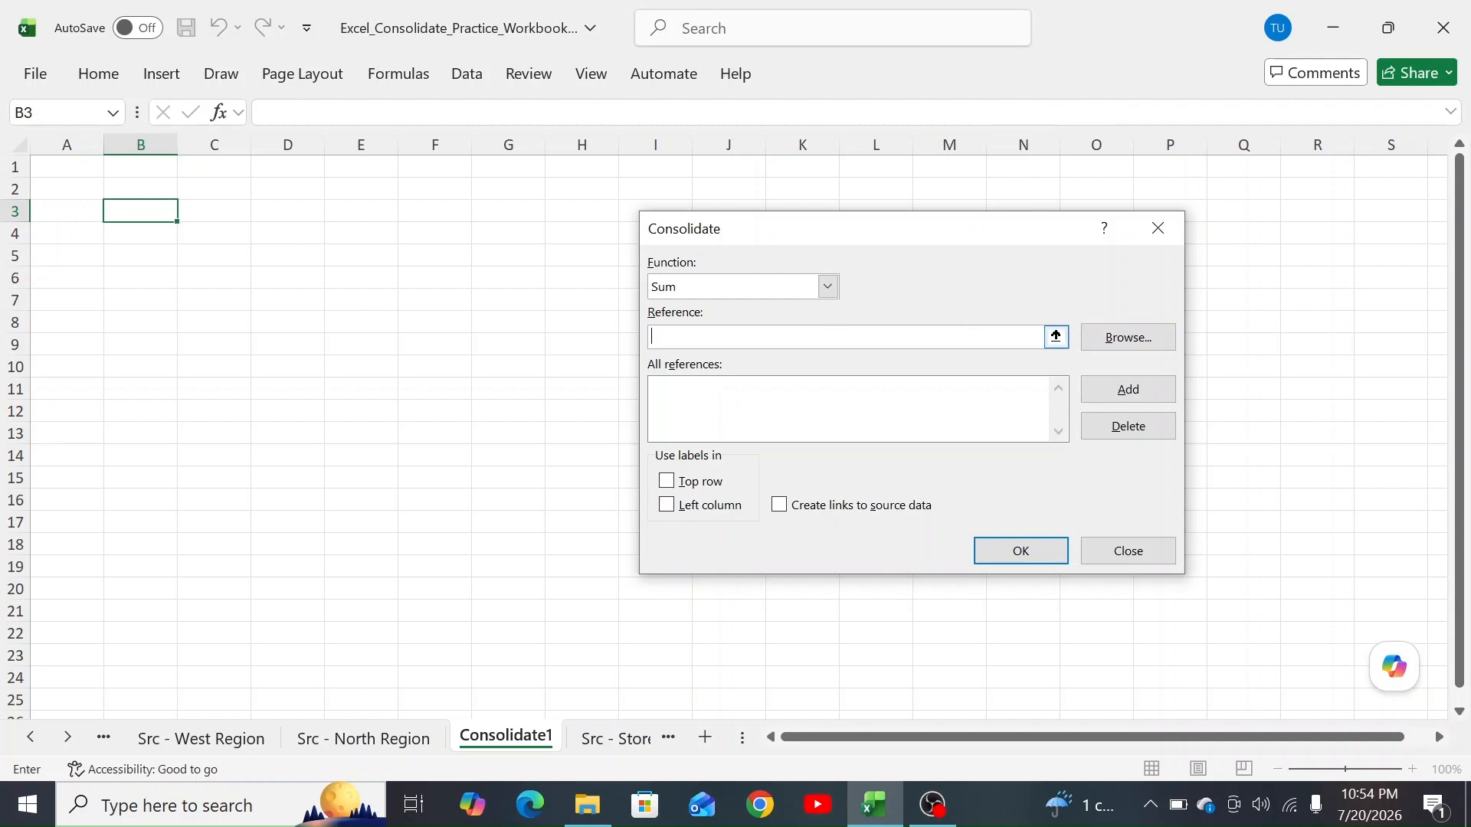
left_click(31, 739)
left_click(184, 742)
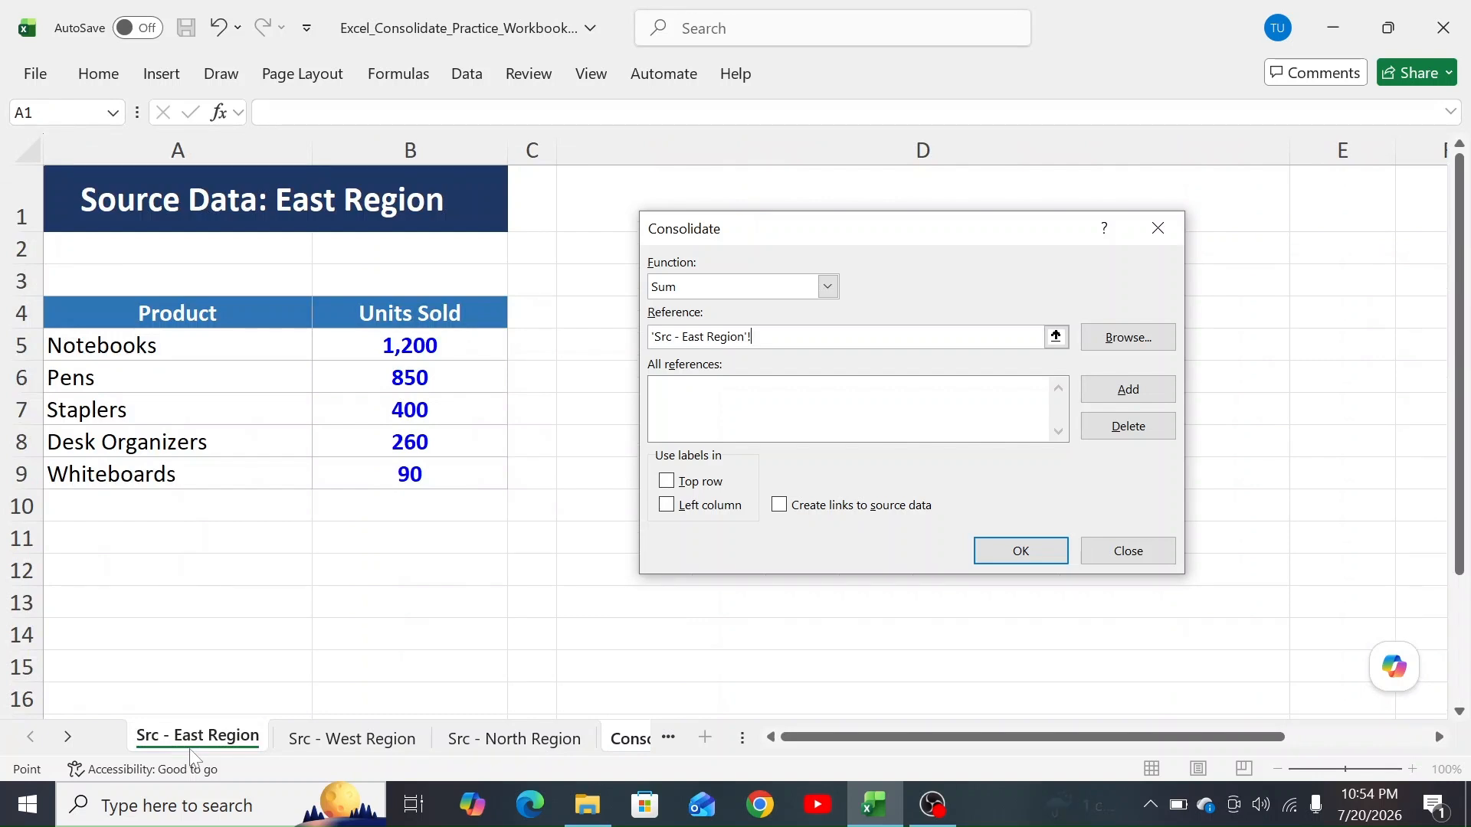
left_click_drag(150, 312, 433, 471)
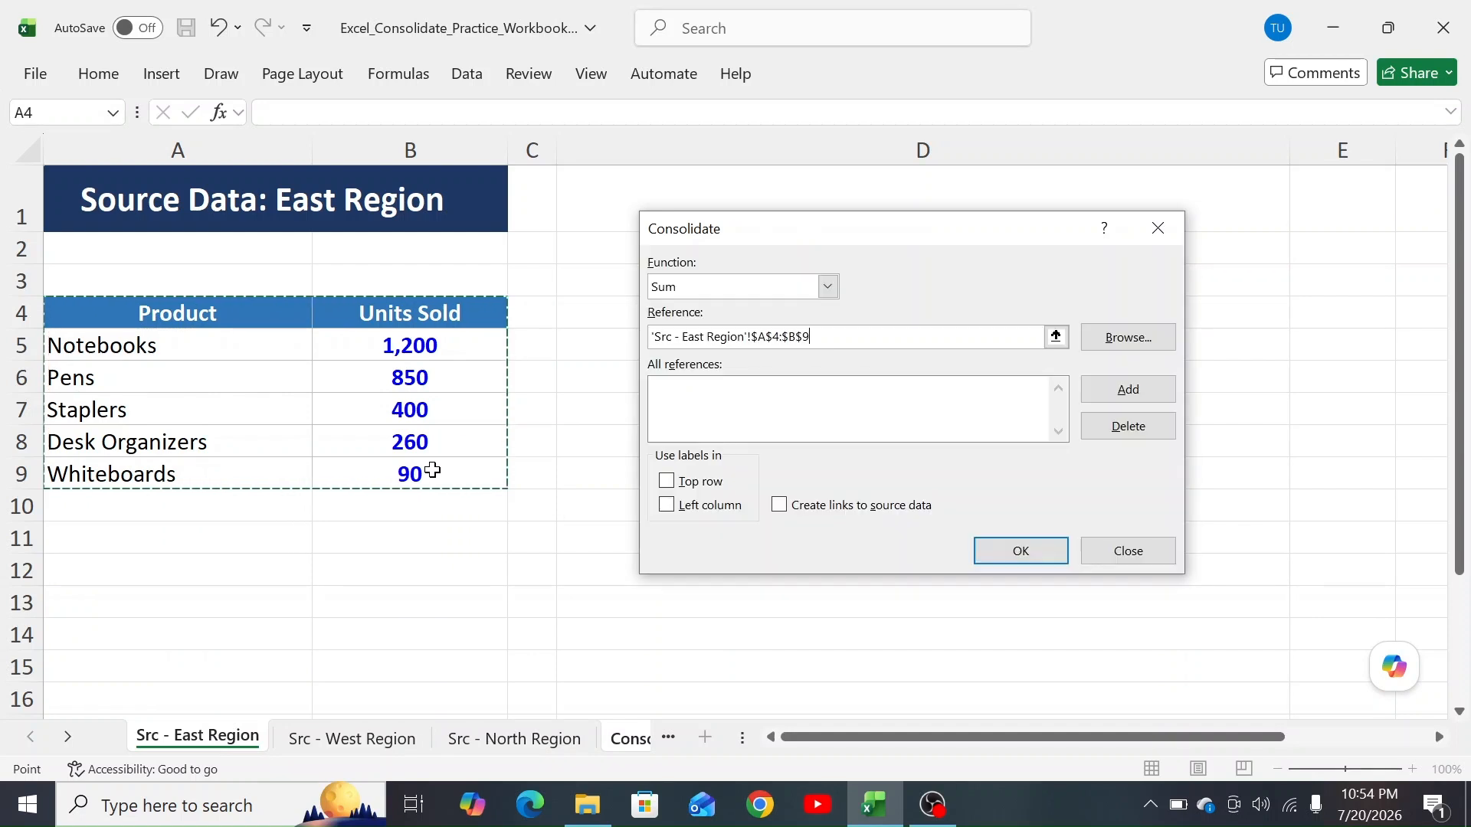
left_click(1103, 389)
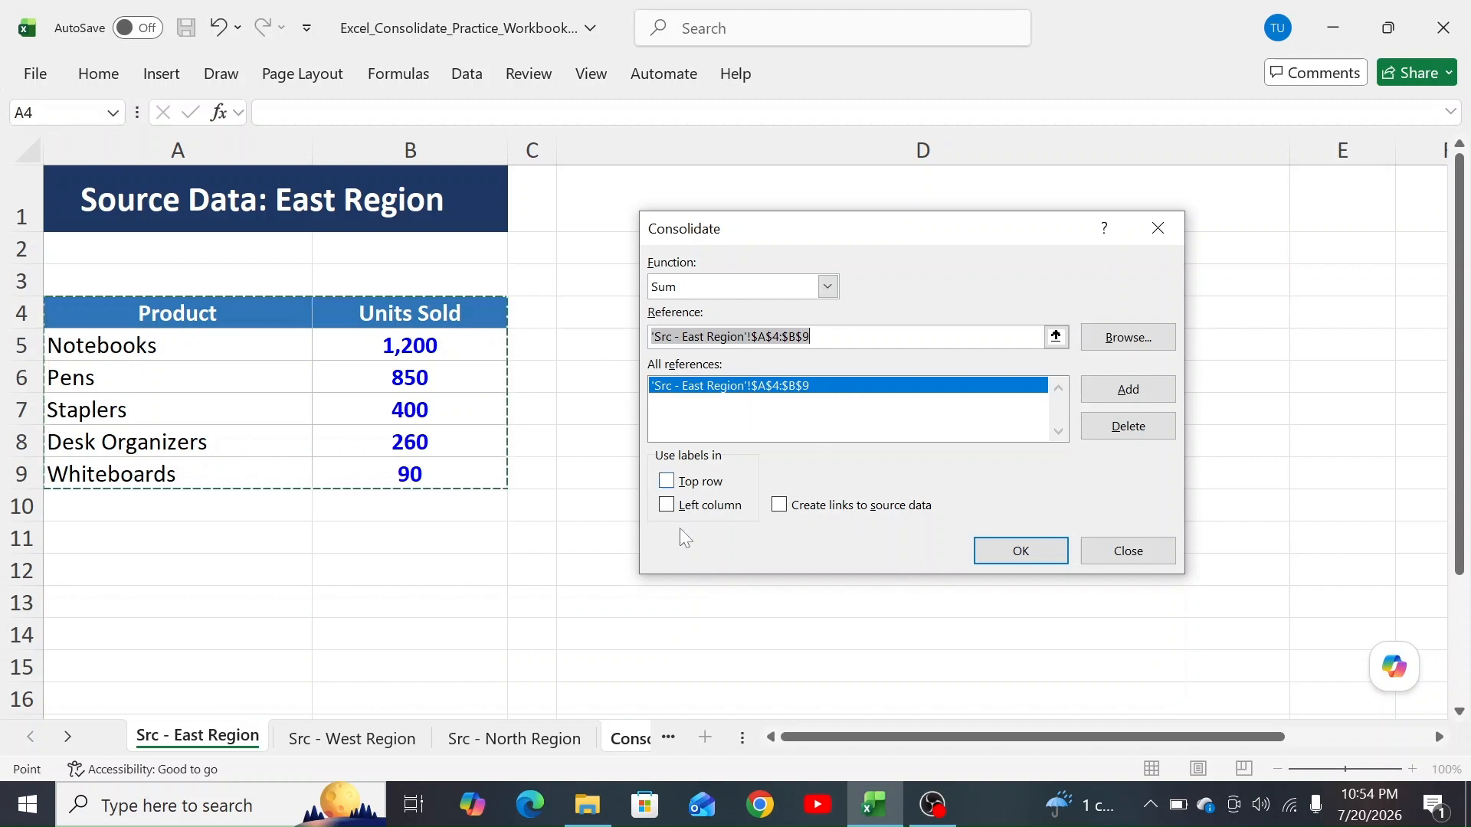
Add range A4:B9 of the Src - West Region and Src - North Region sheets to the consolidation references
left_click(354, 739)
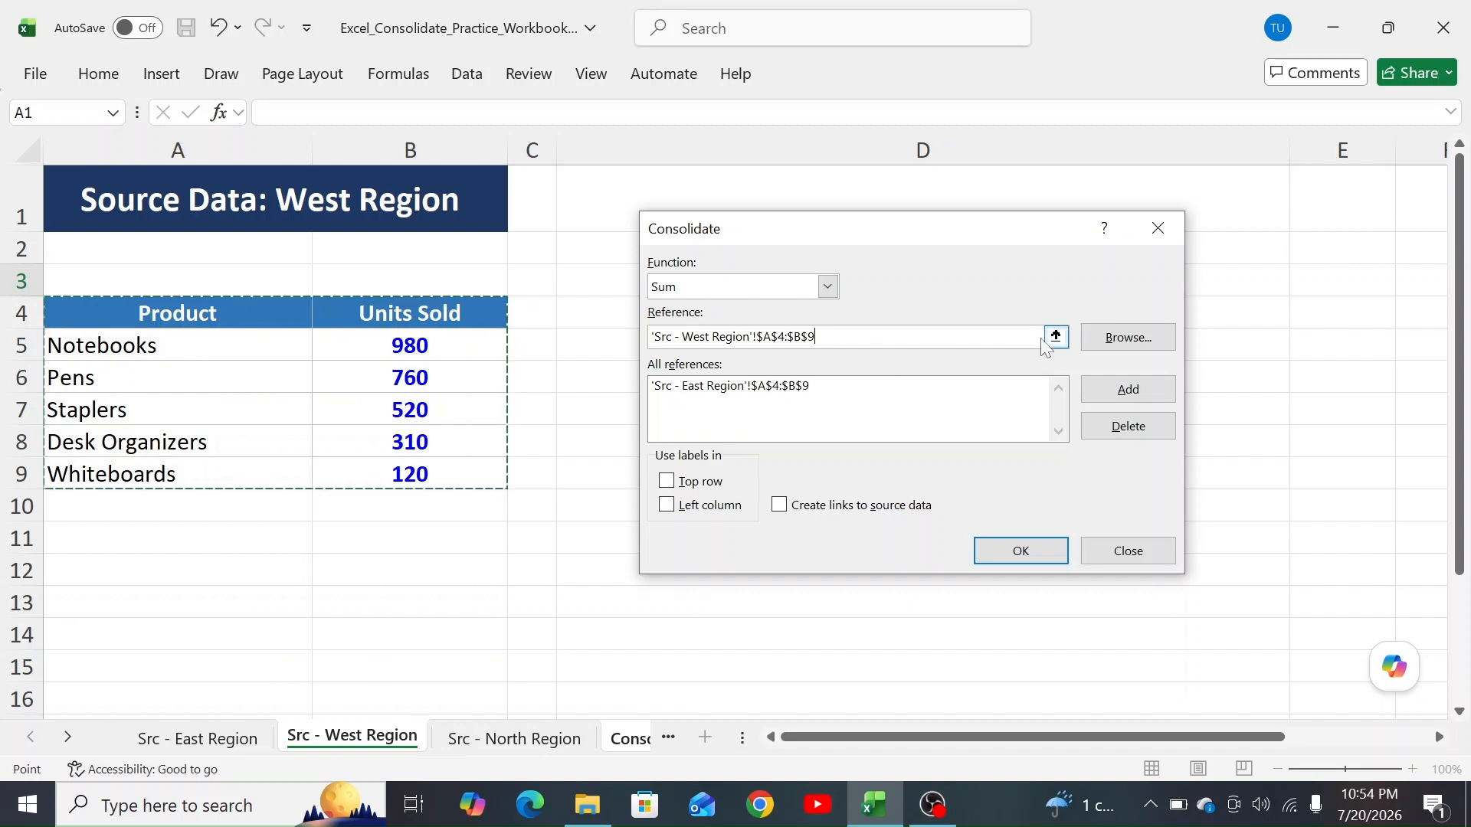
left_click(1087, 386)
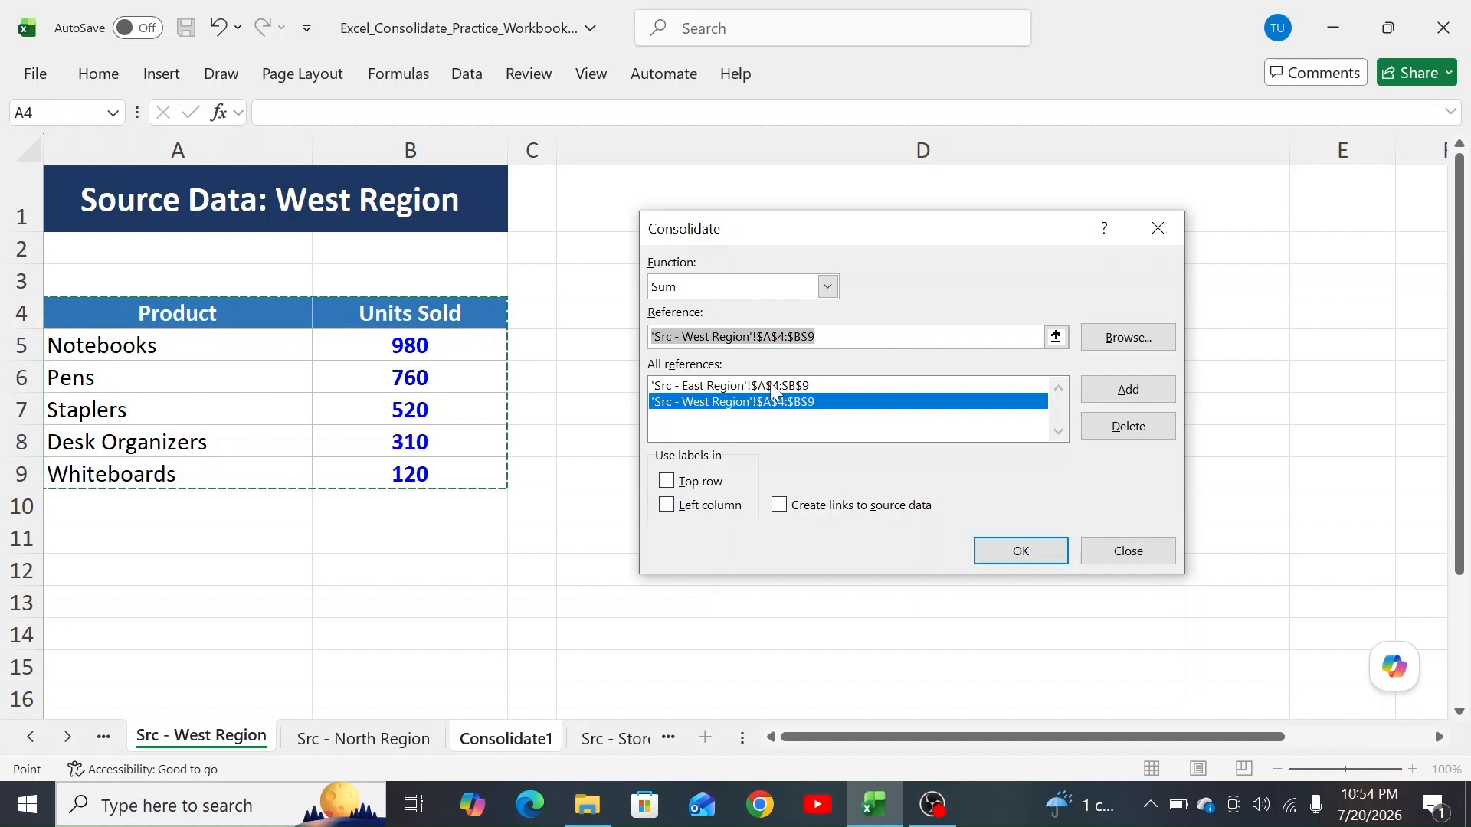
left_click(359, 746)
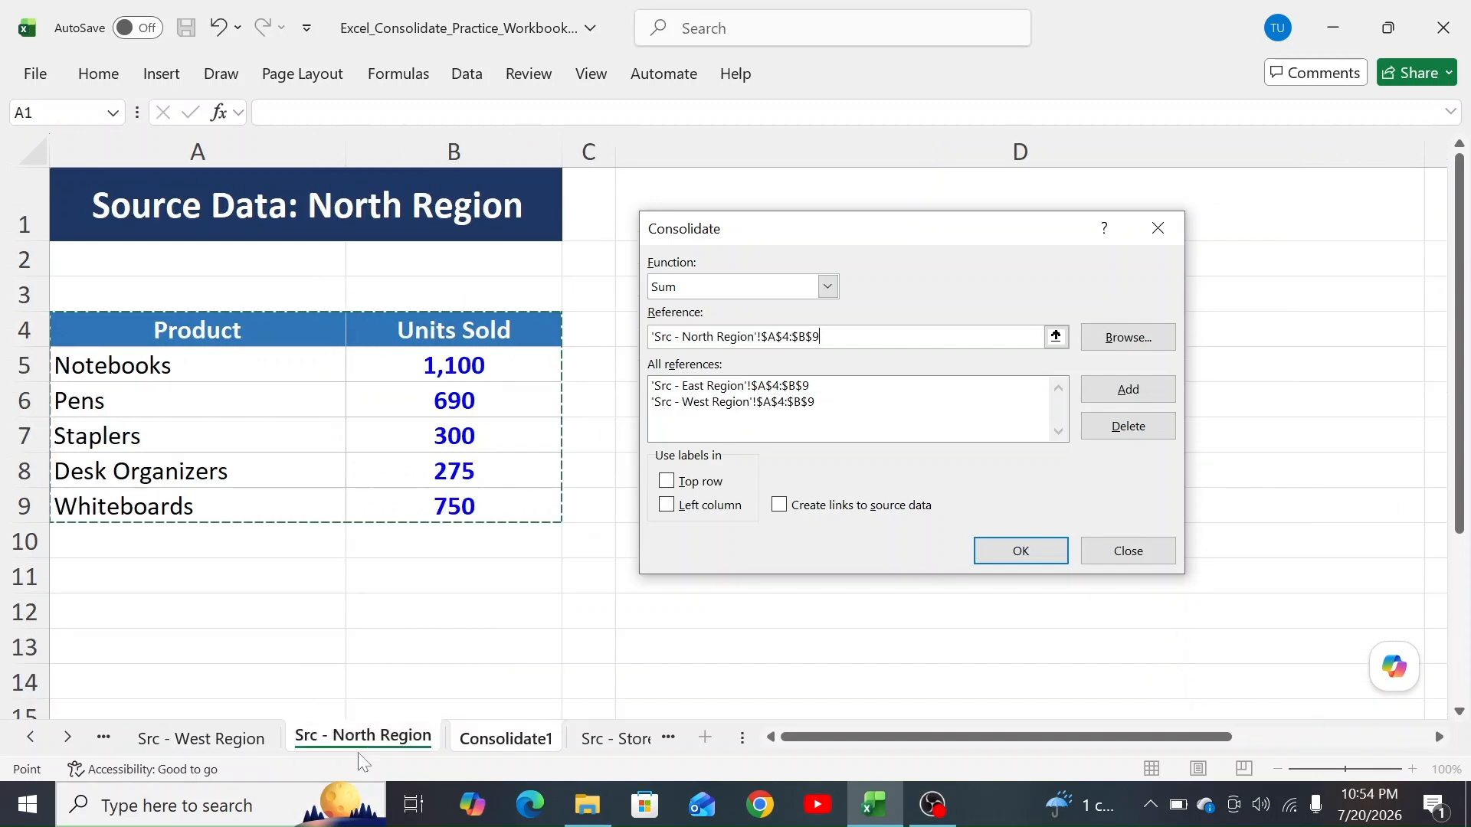
left_click(1127, 390)
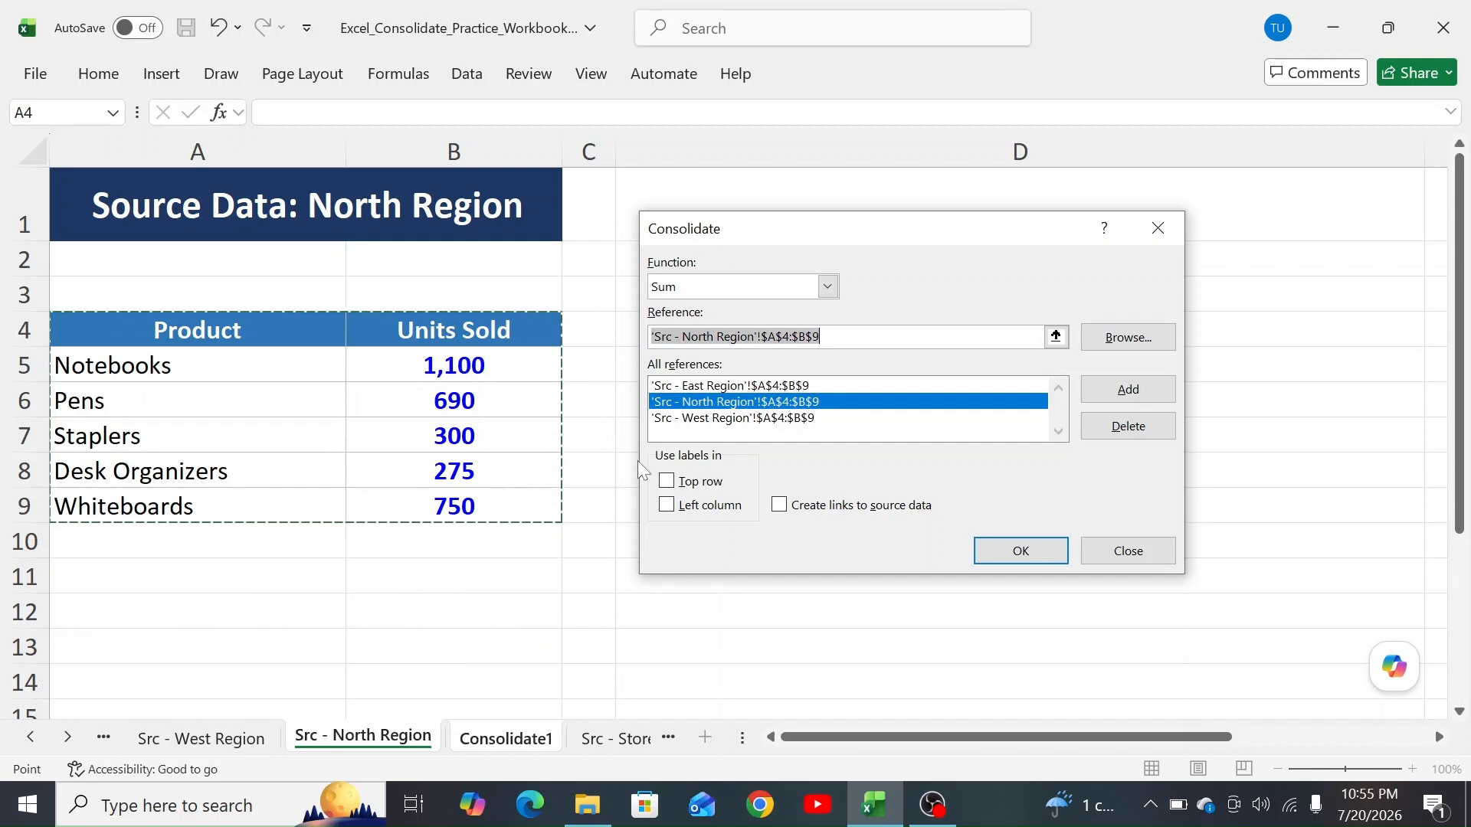
Run the consolidation with labels from the top row and left column, and autofit columns B and C to the results
left_click(699, 483)
left_click(699, 506)
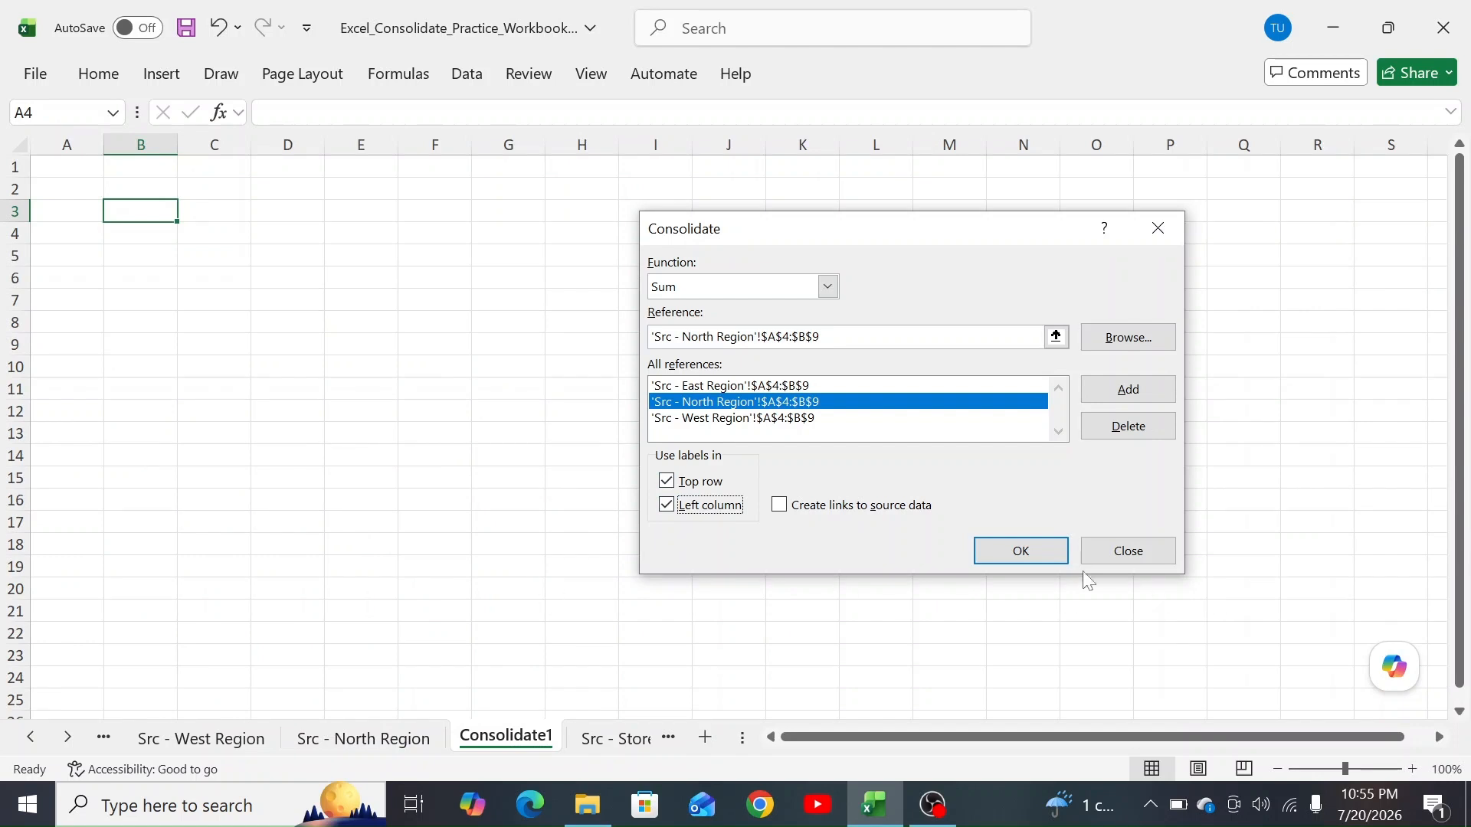
left_click(1049, 559)
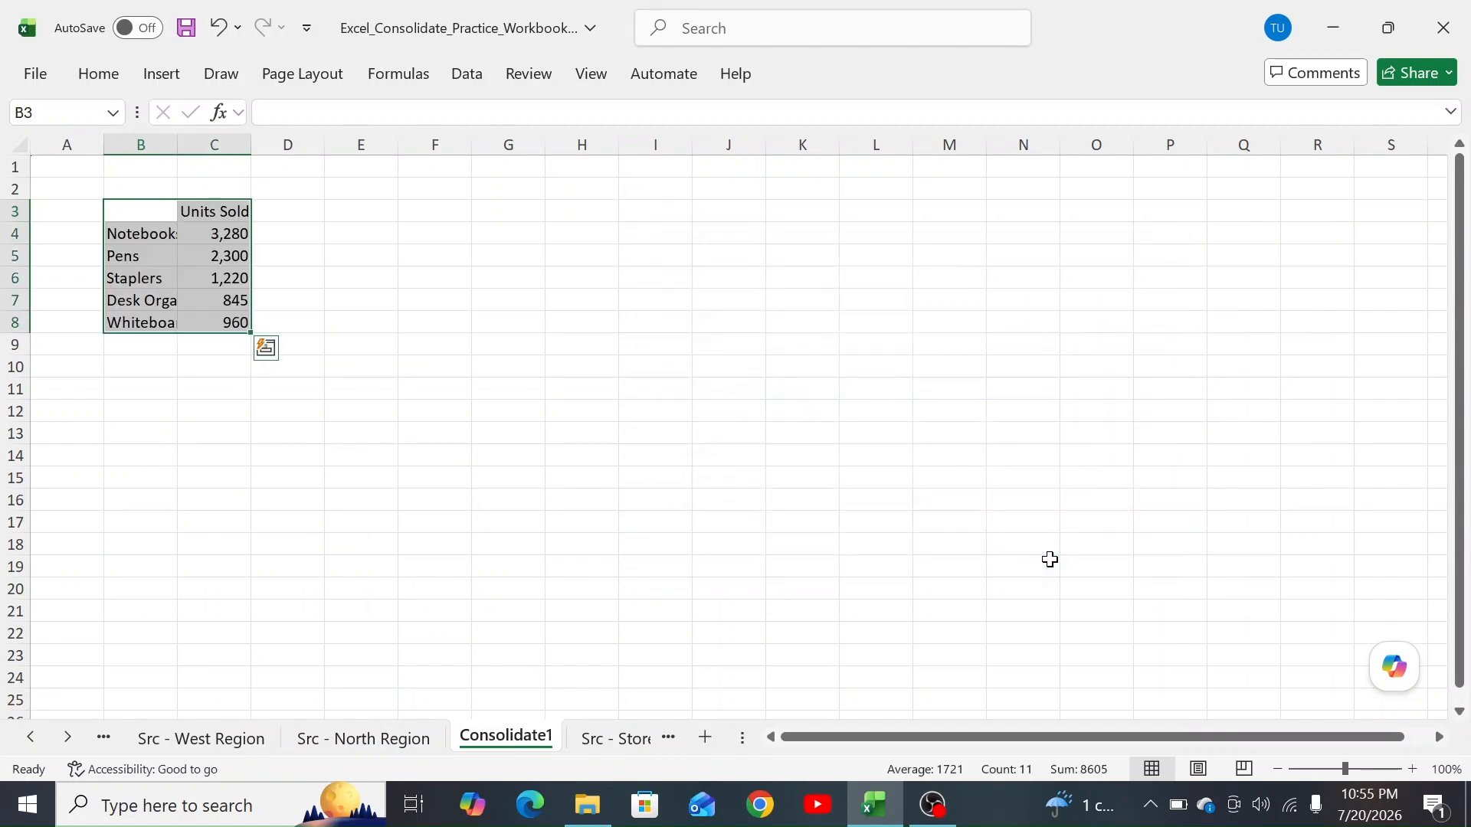
double_click(251, 148)
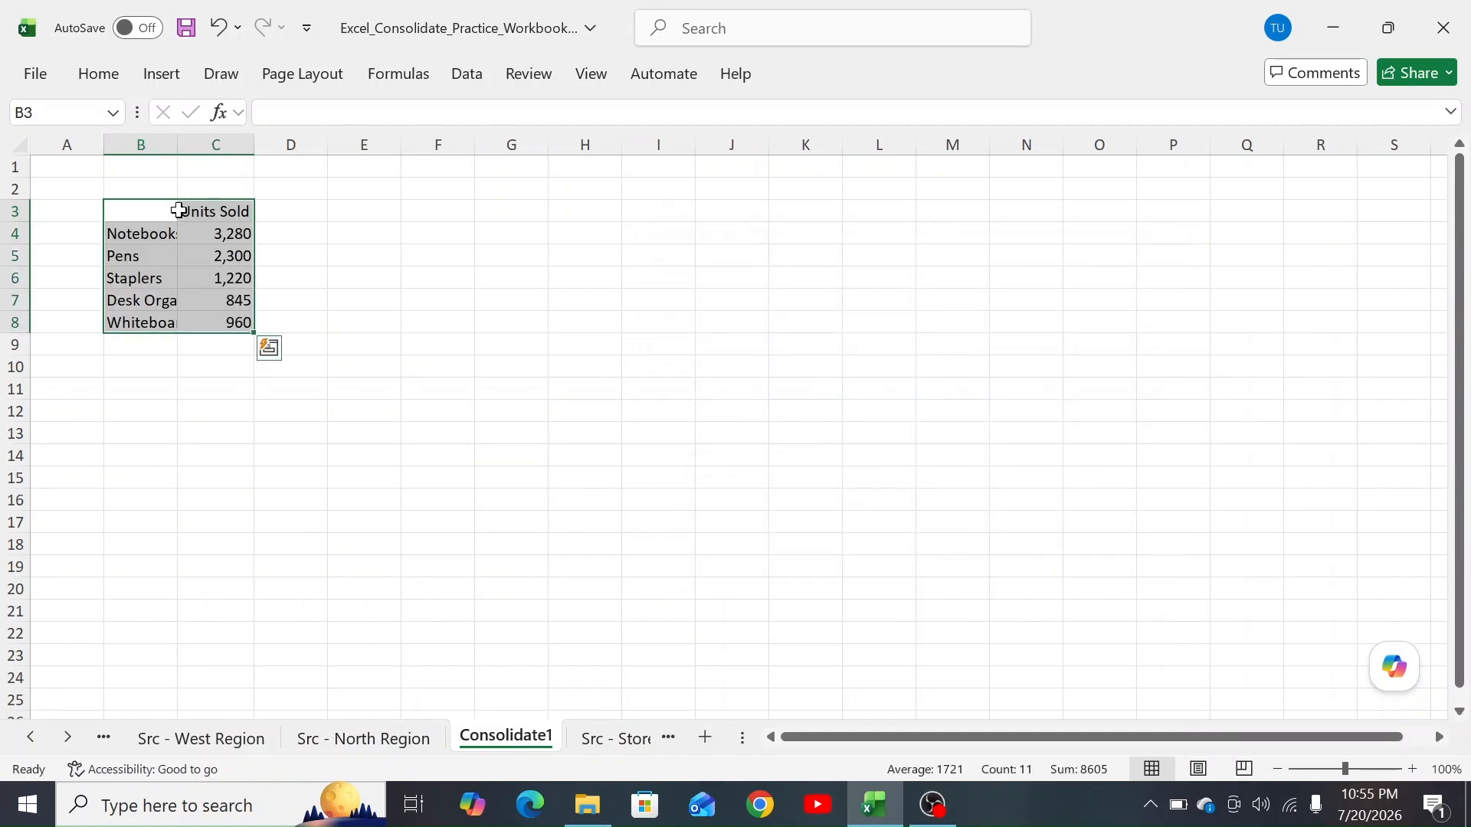
double_click(178, 147)
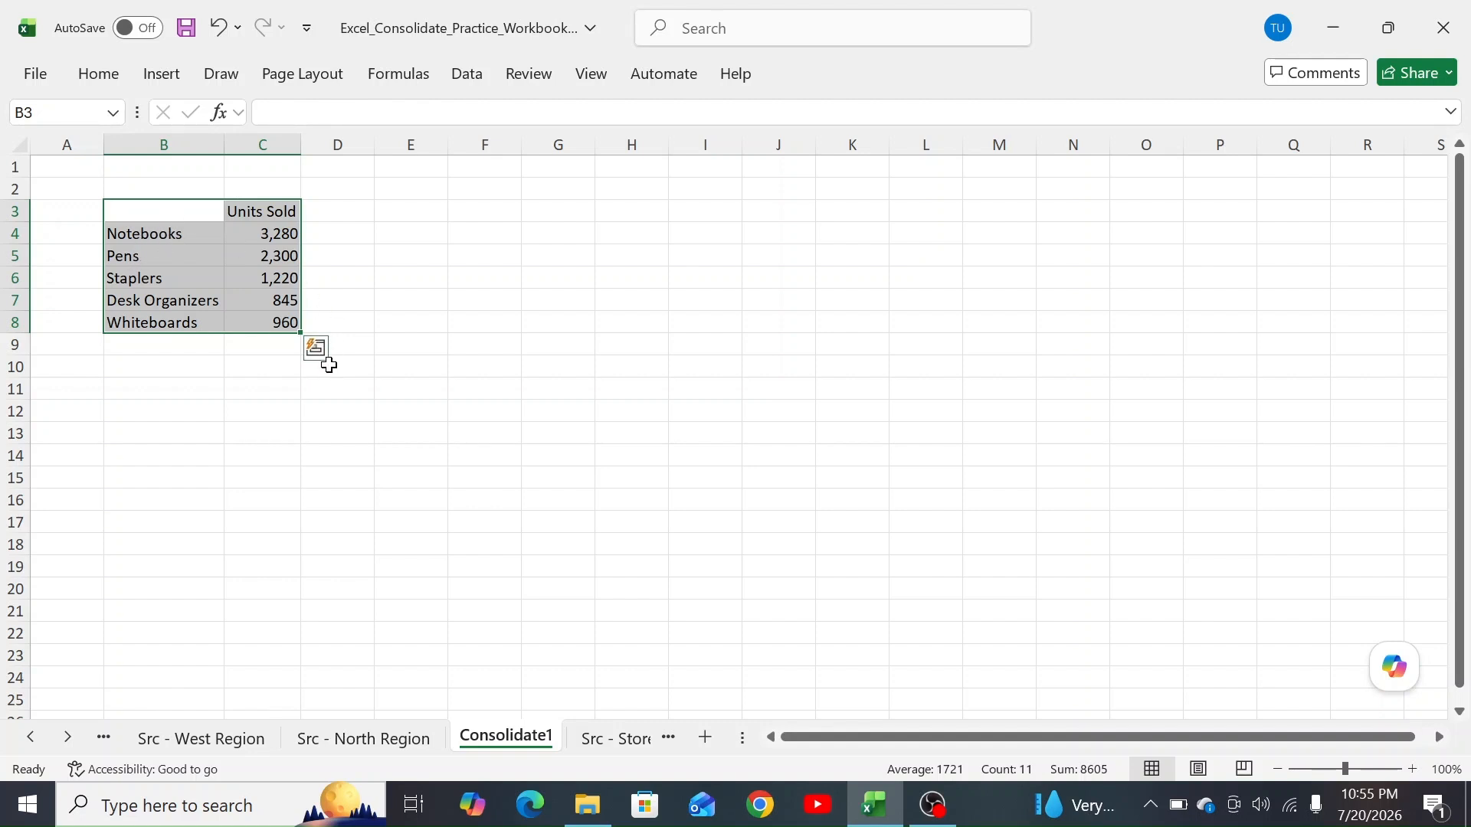
Compare the consolidated Whiteboards figure with the Whiteboards units sold on the North, West and East Region sheets
left_click(202, 323)
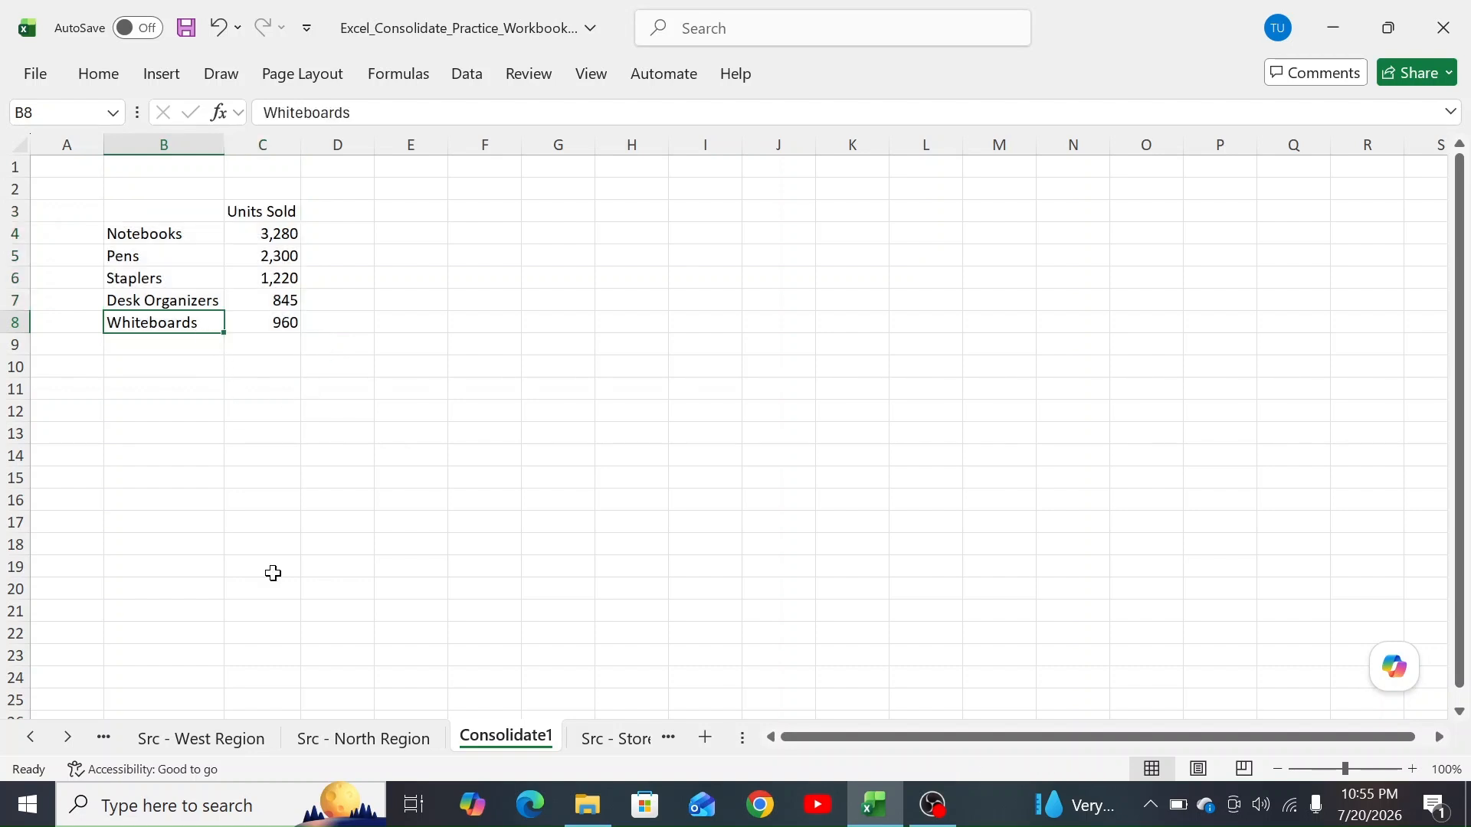
left_click(262, 326)
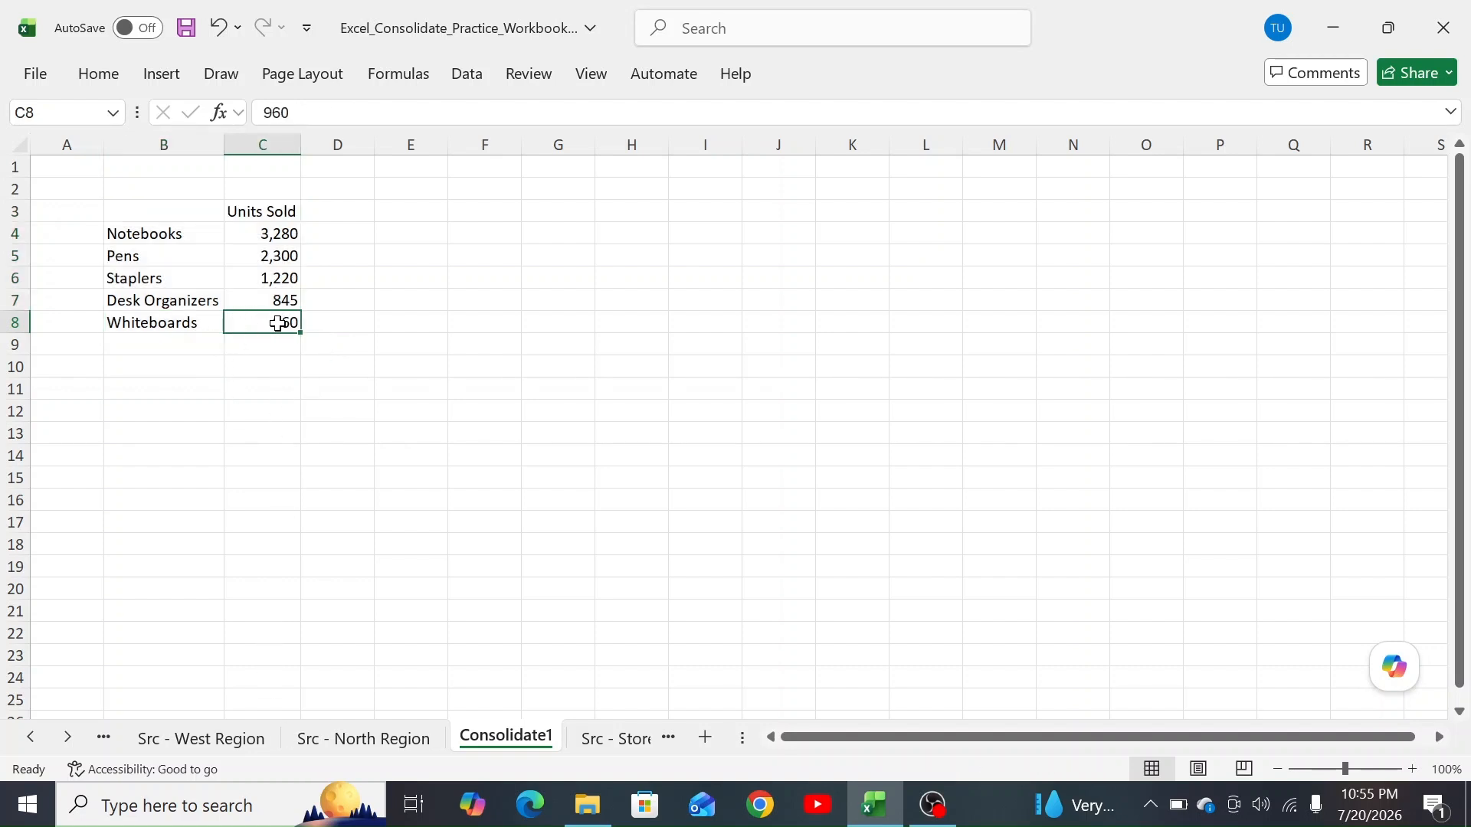
left_click(338, 740)
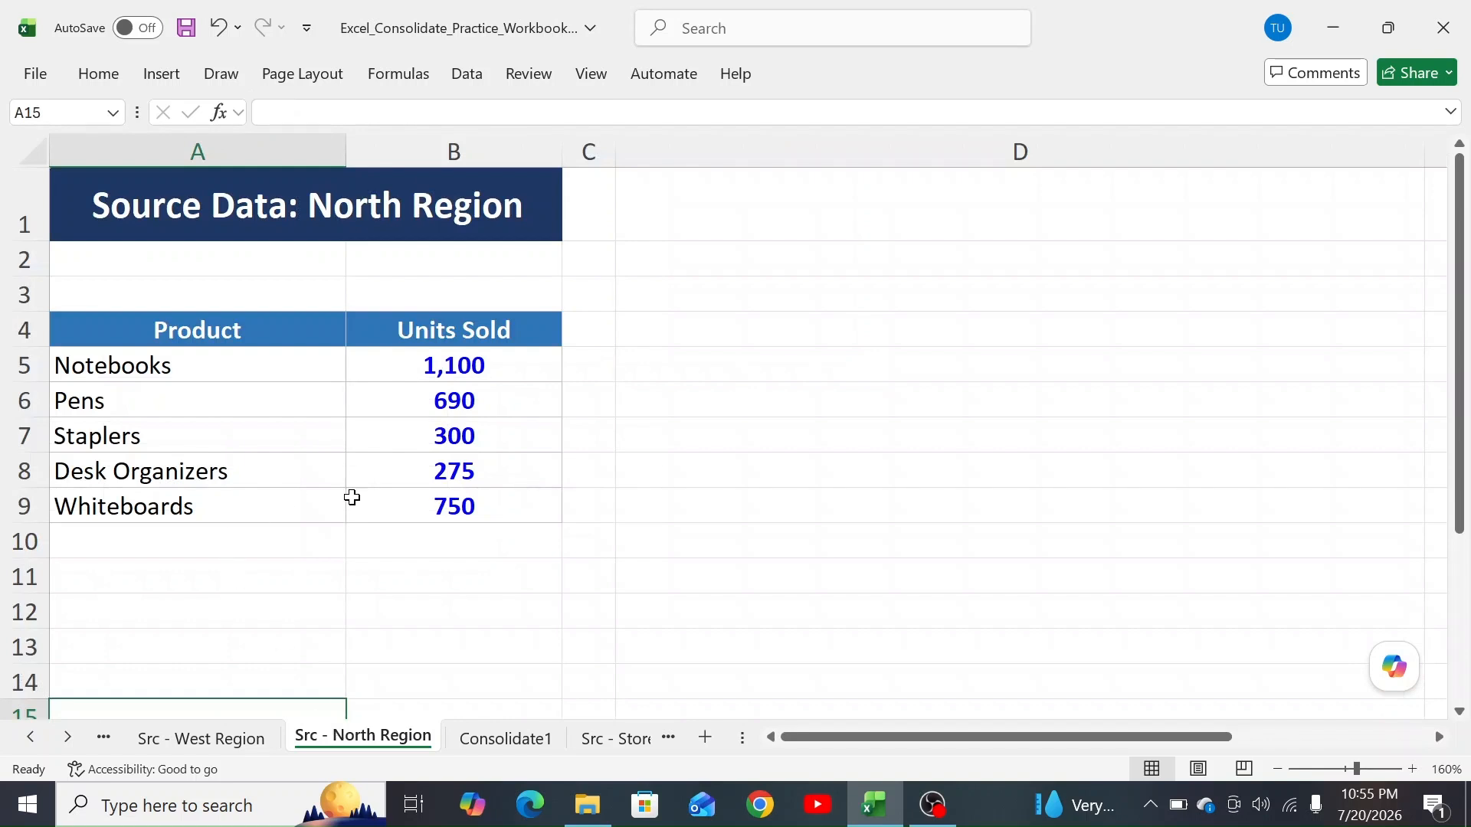
left_click(455, 511)
left_click(246, 738)
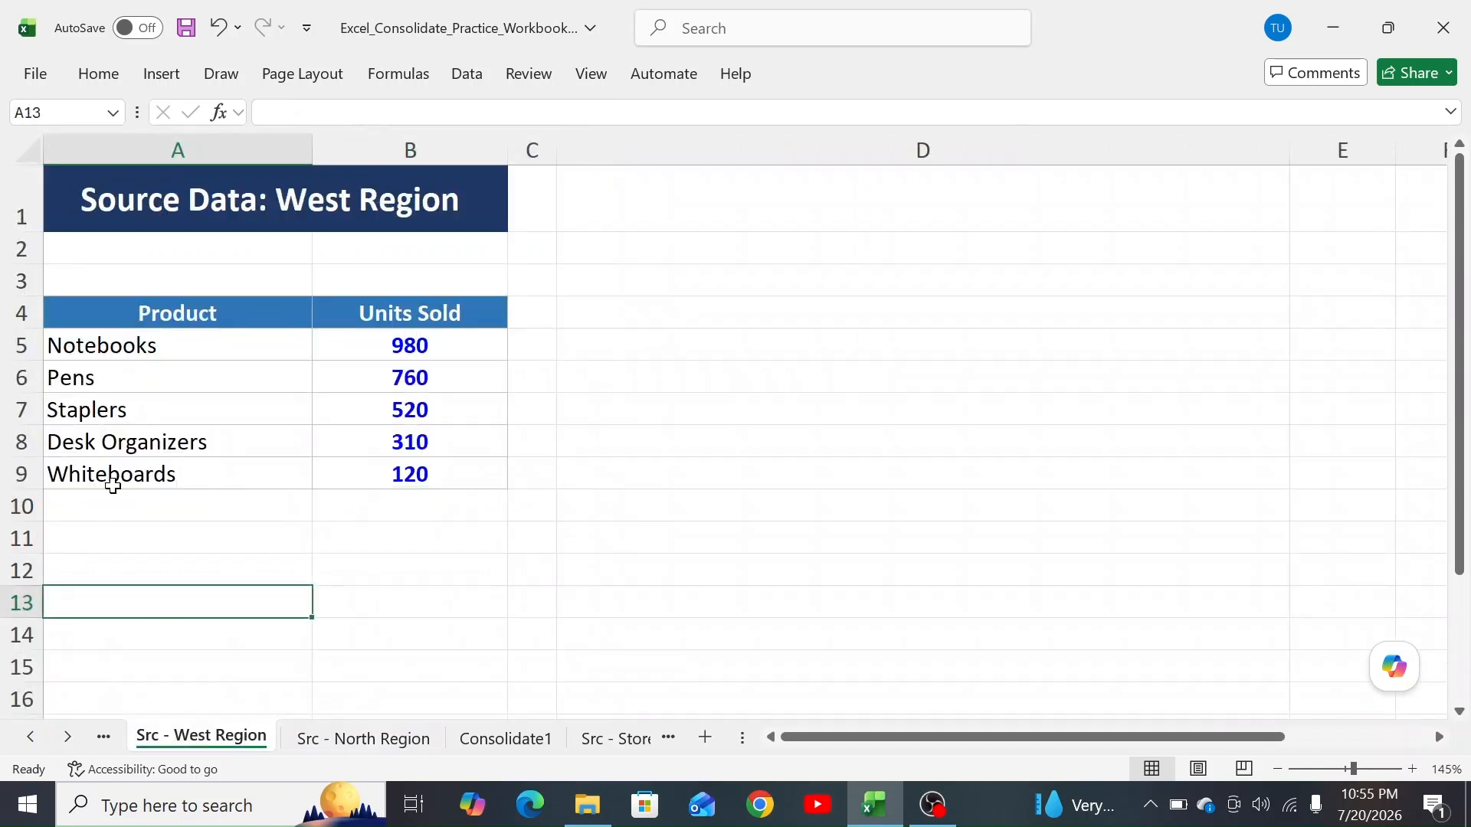
left_click(425, 475)
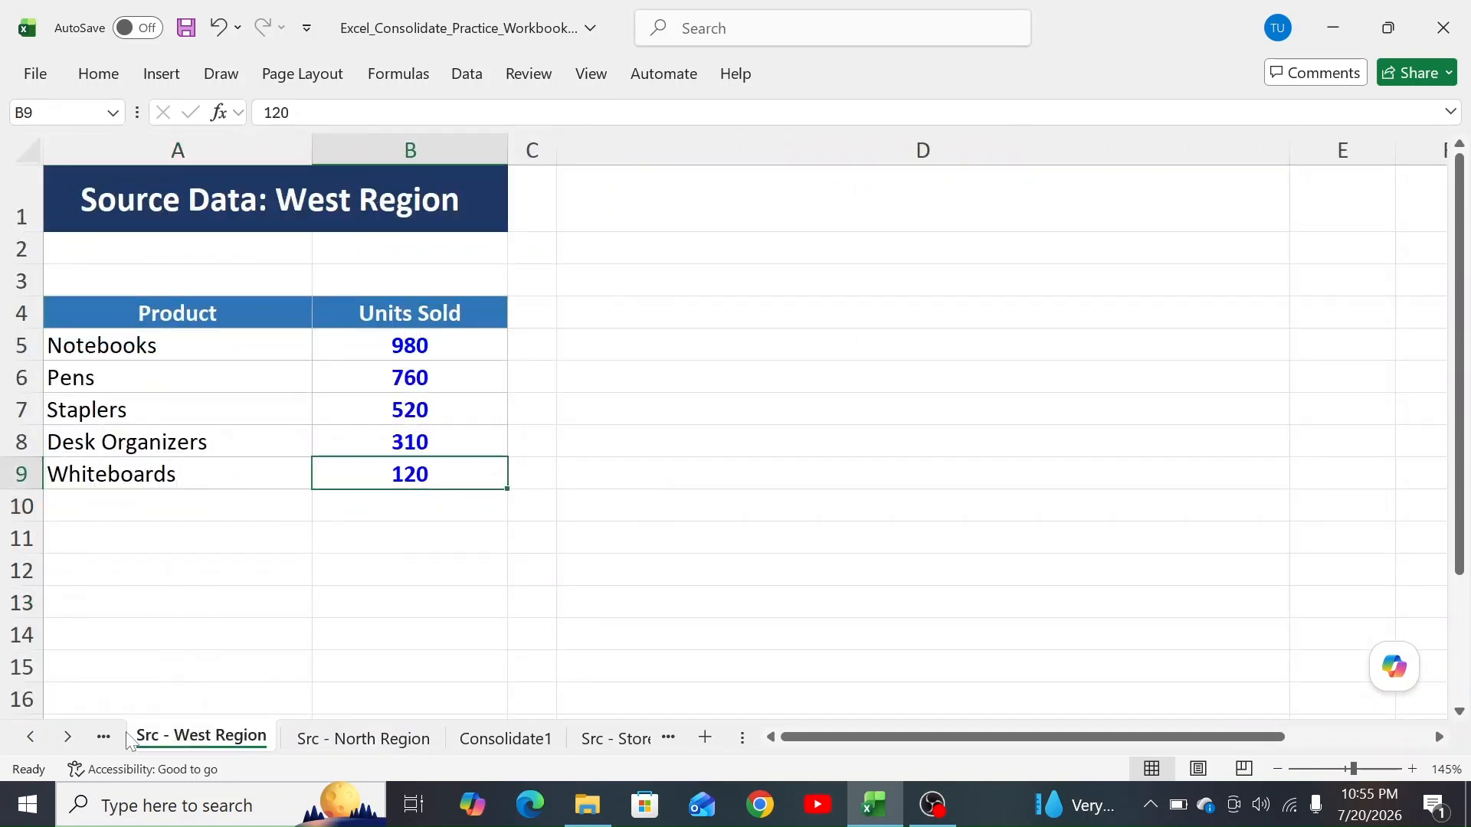
left_click(104, 737)
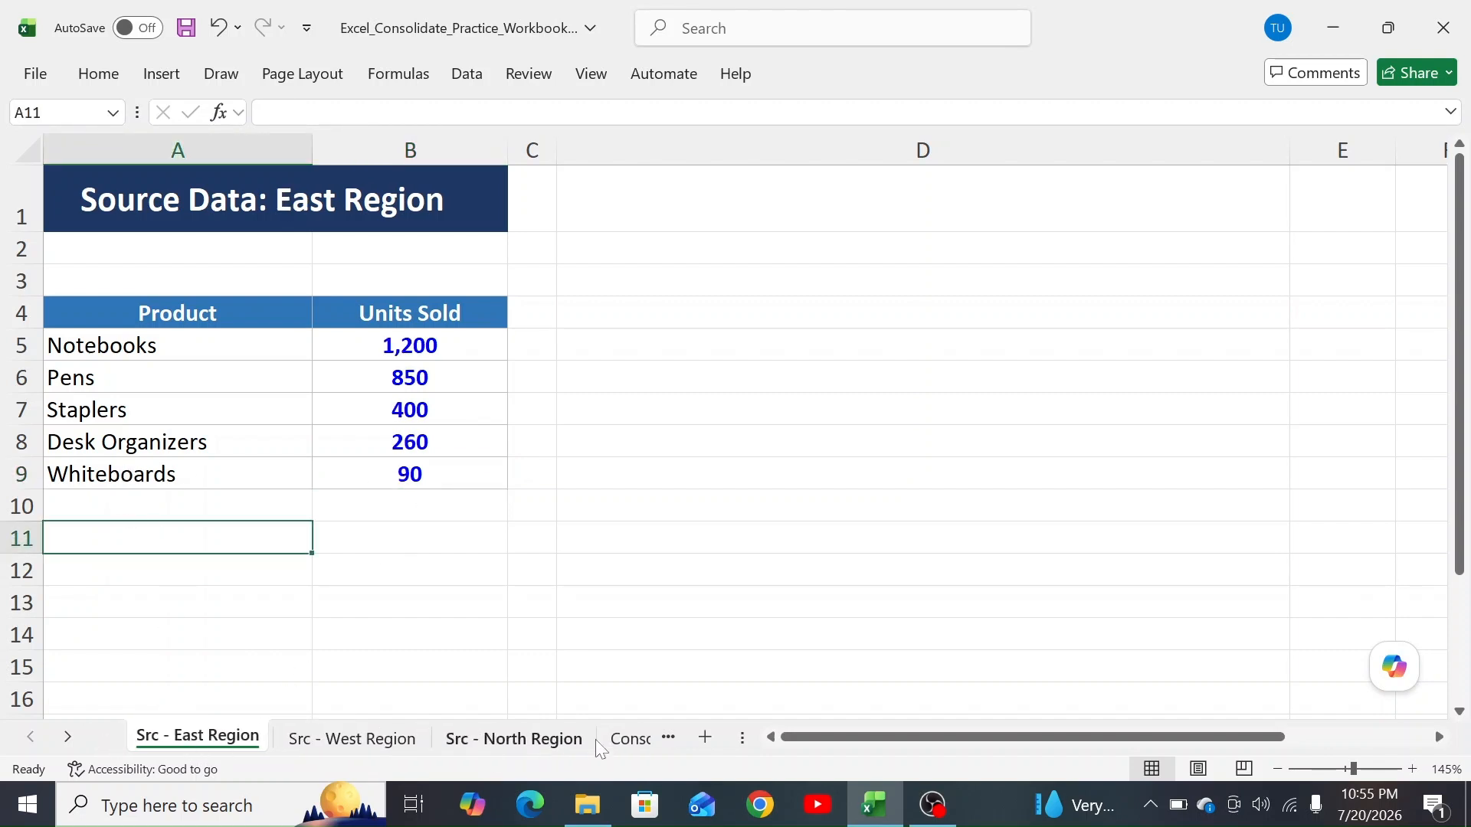
left_click(625, 738)
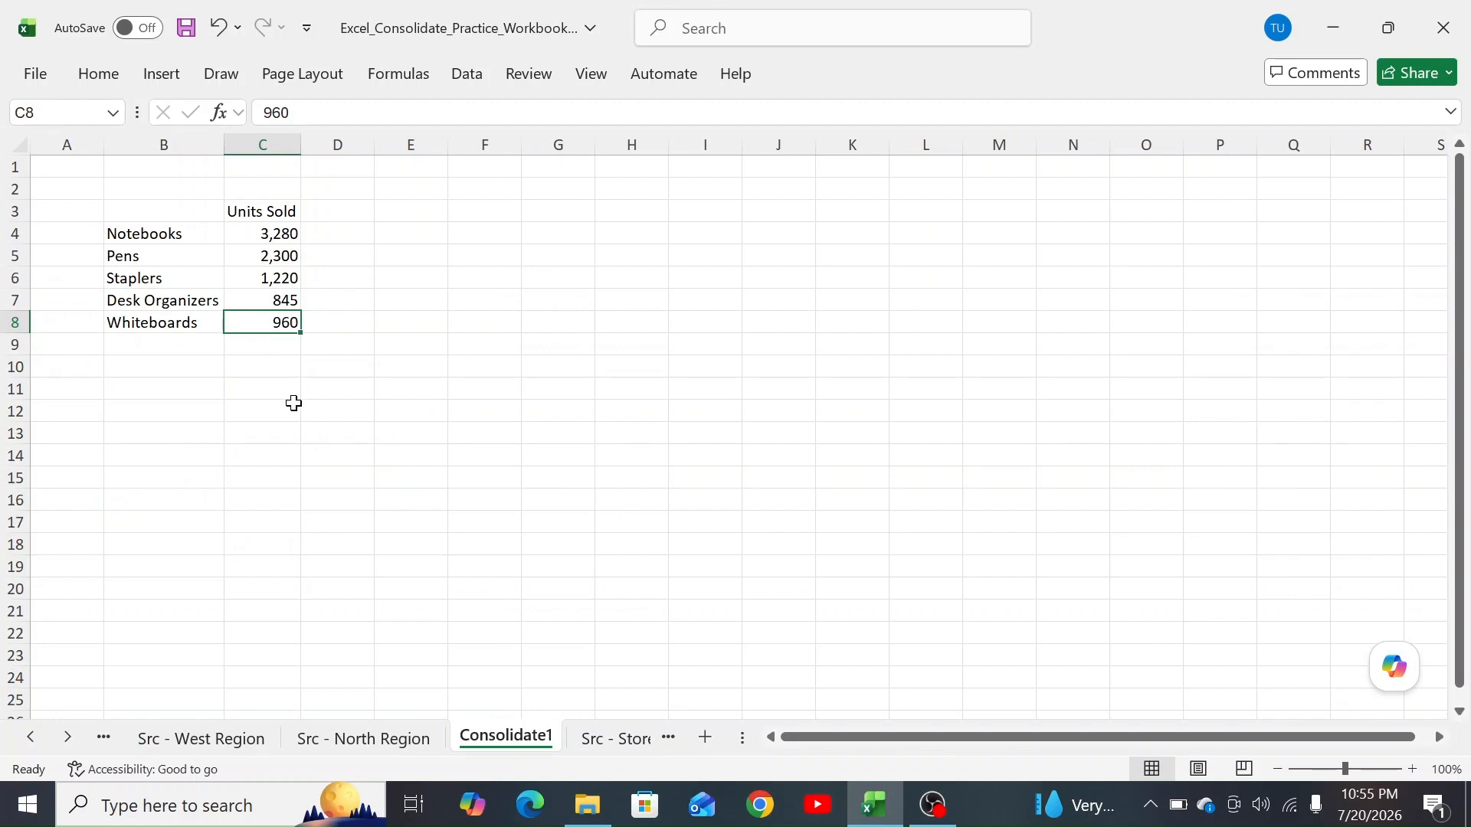
Rename the product in cell A9 of the Src - North Region sheet to Backboard
left_click(349, 747)
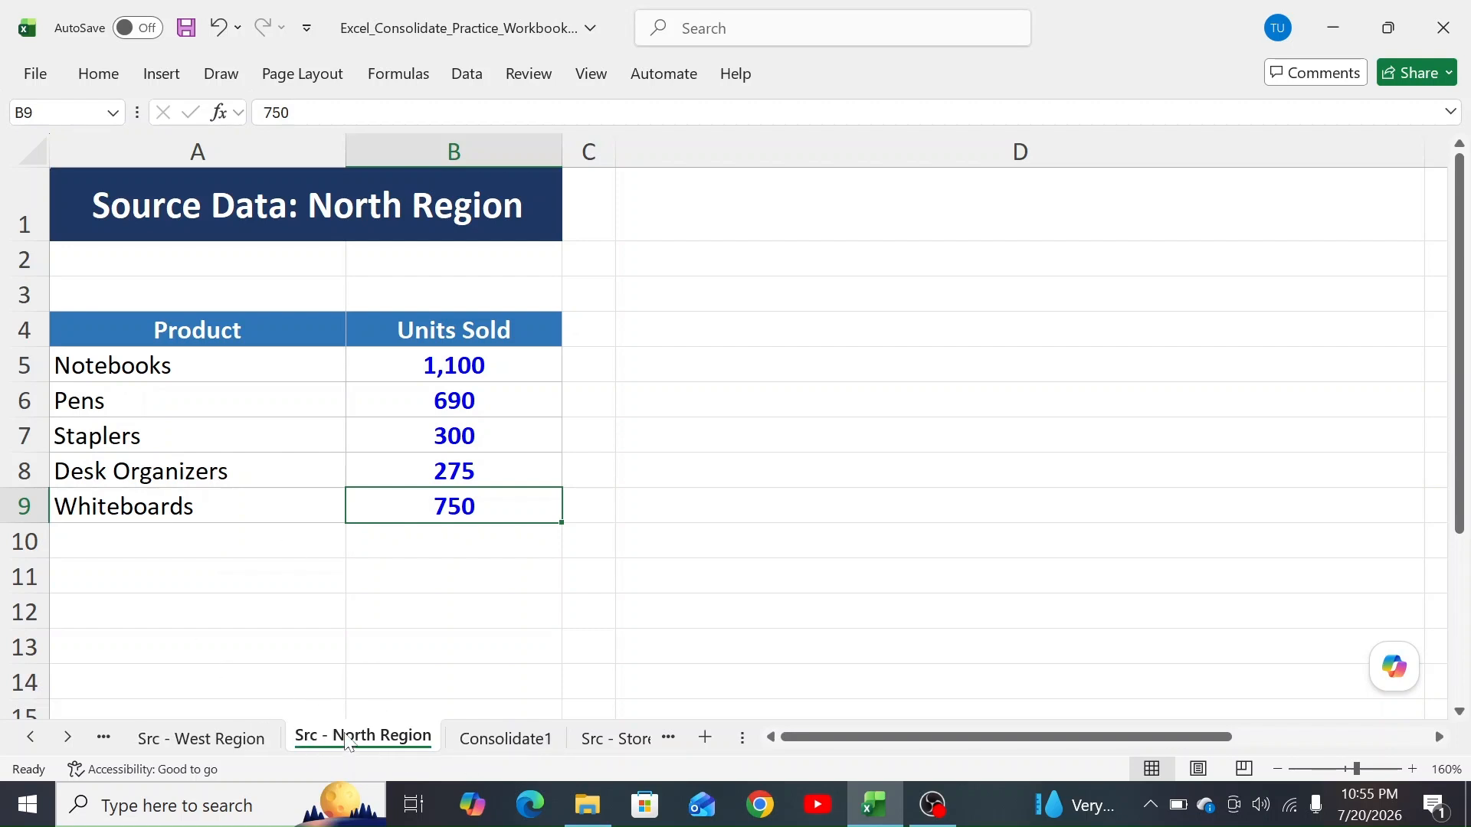
left_click(153, 498)
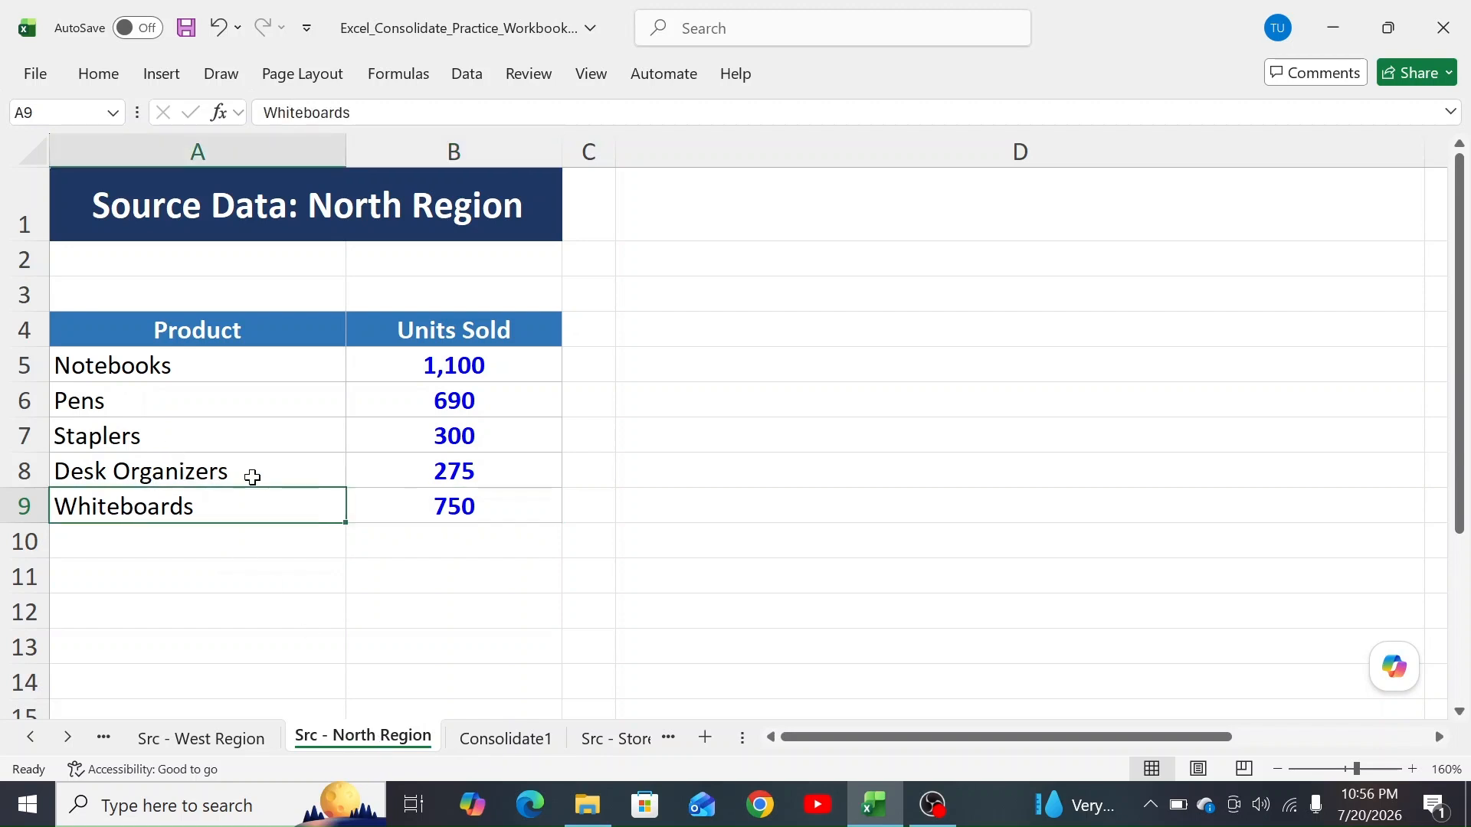
type("Back")
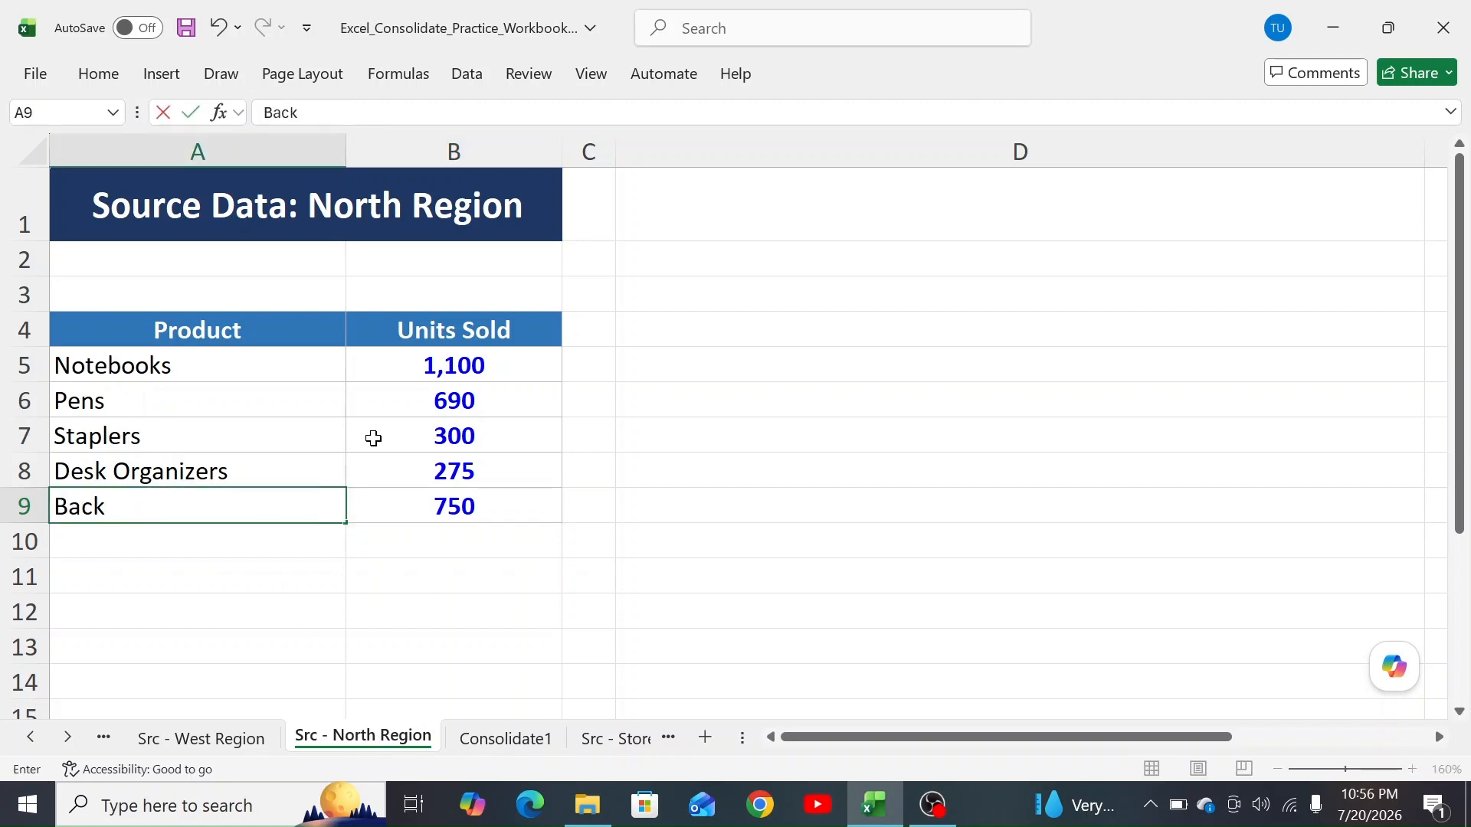
type("board")
key("Return")
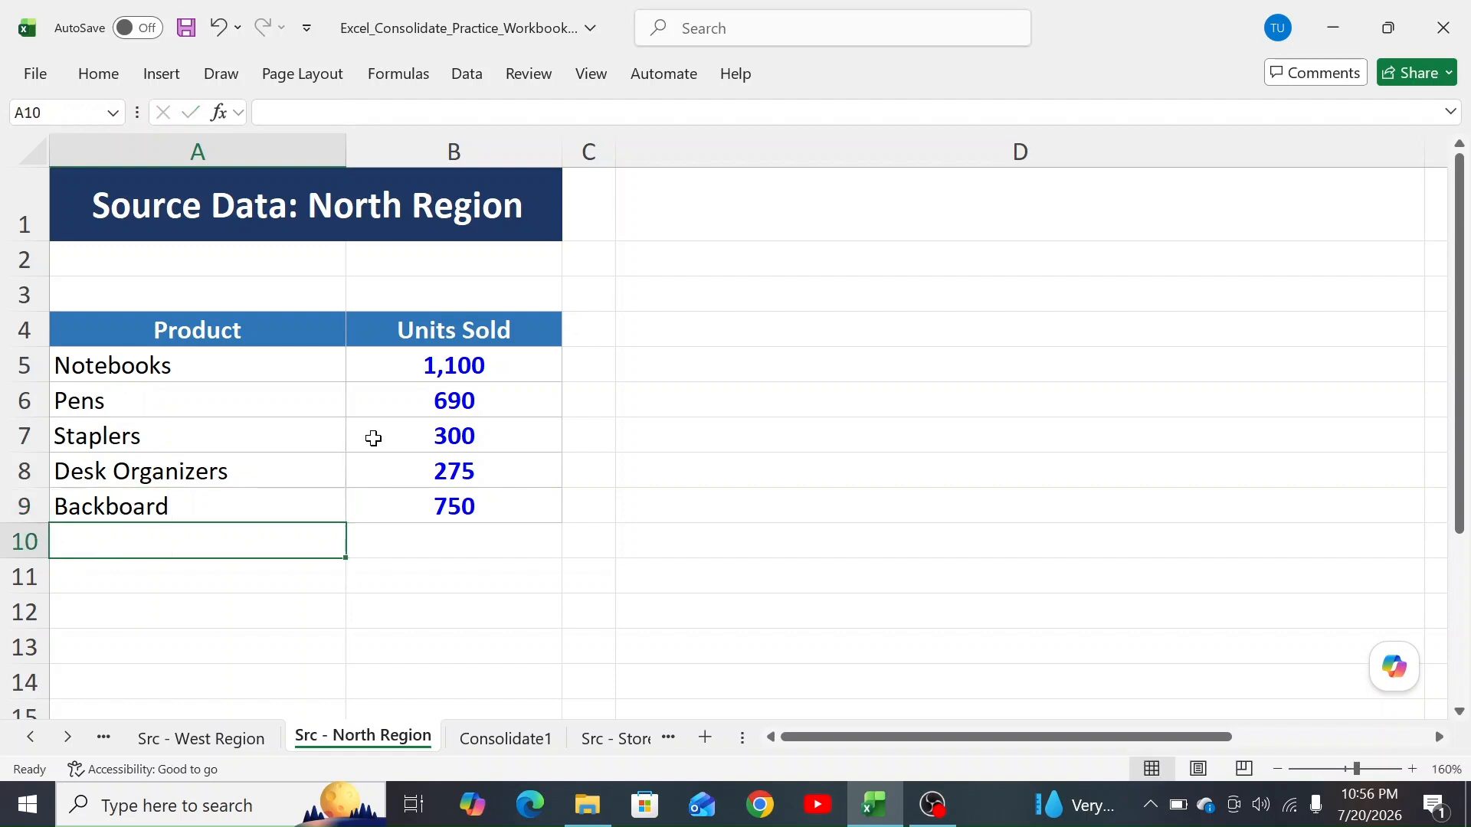
Rerun the Sum consolidation of the three region ranges into cell B10 of the Consolidate1 sheet, with top row and left column labels
left_click(484, 739)
scroll(230, 479, "up", 2)
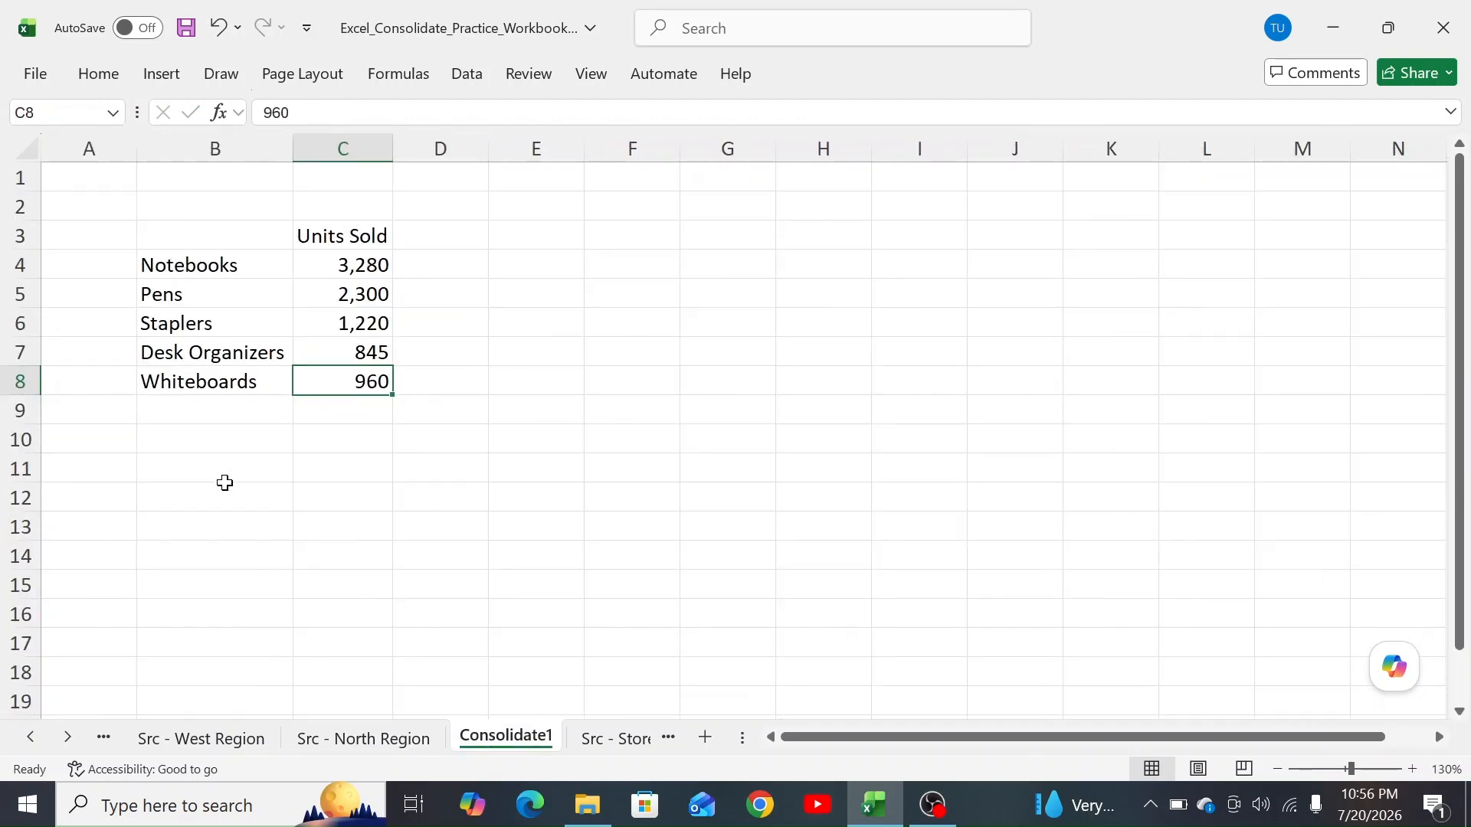
left_click(184, 452)
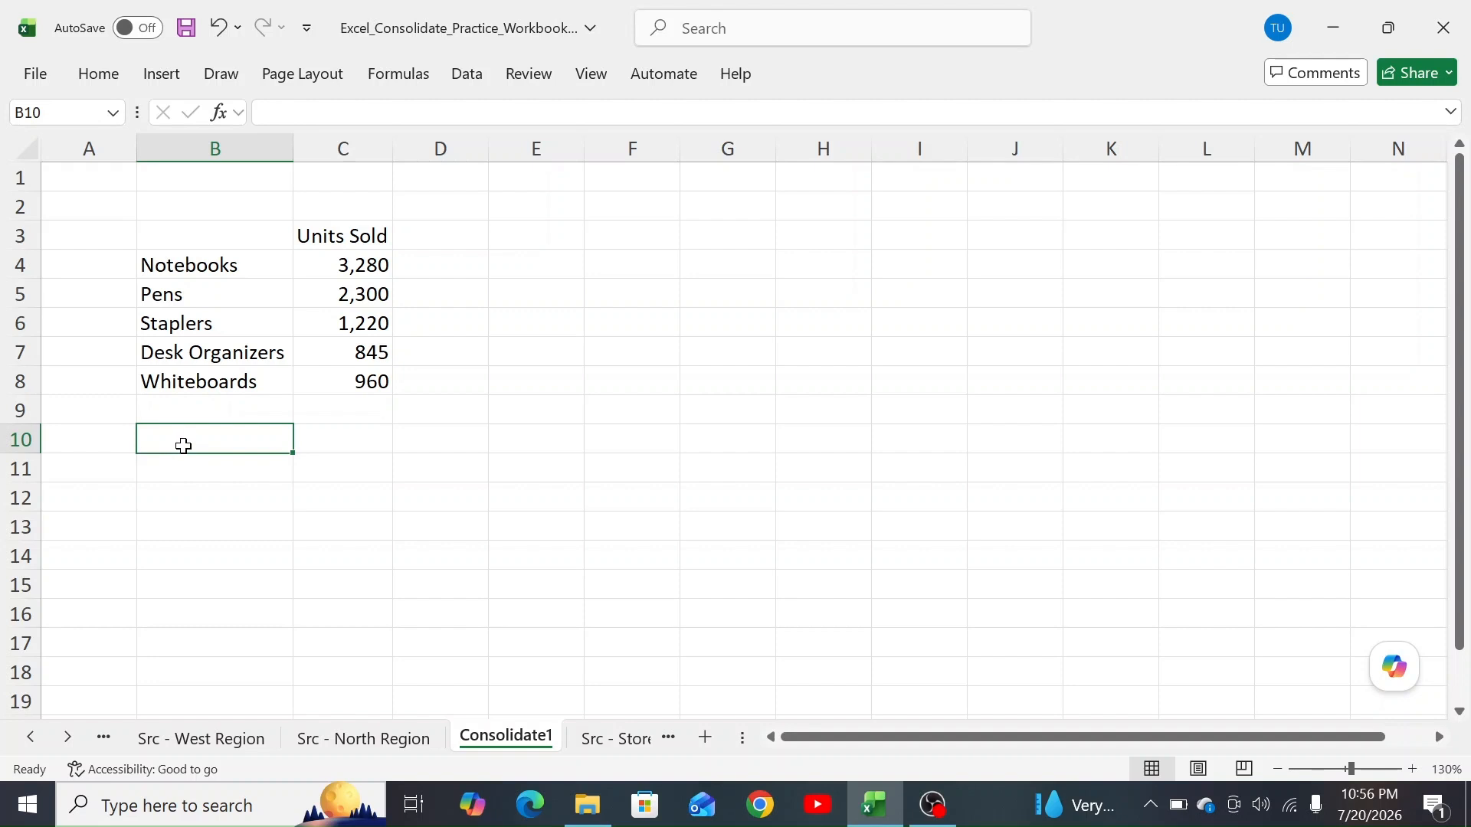
left_click(463, 85)
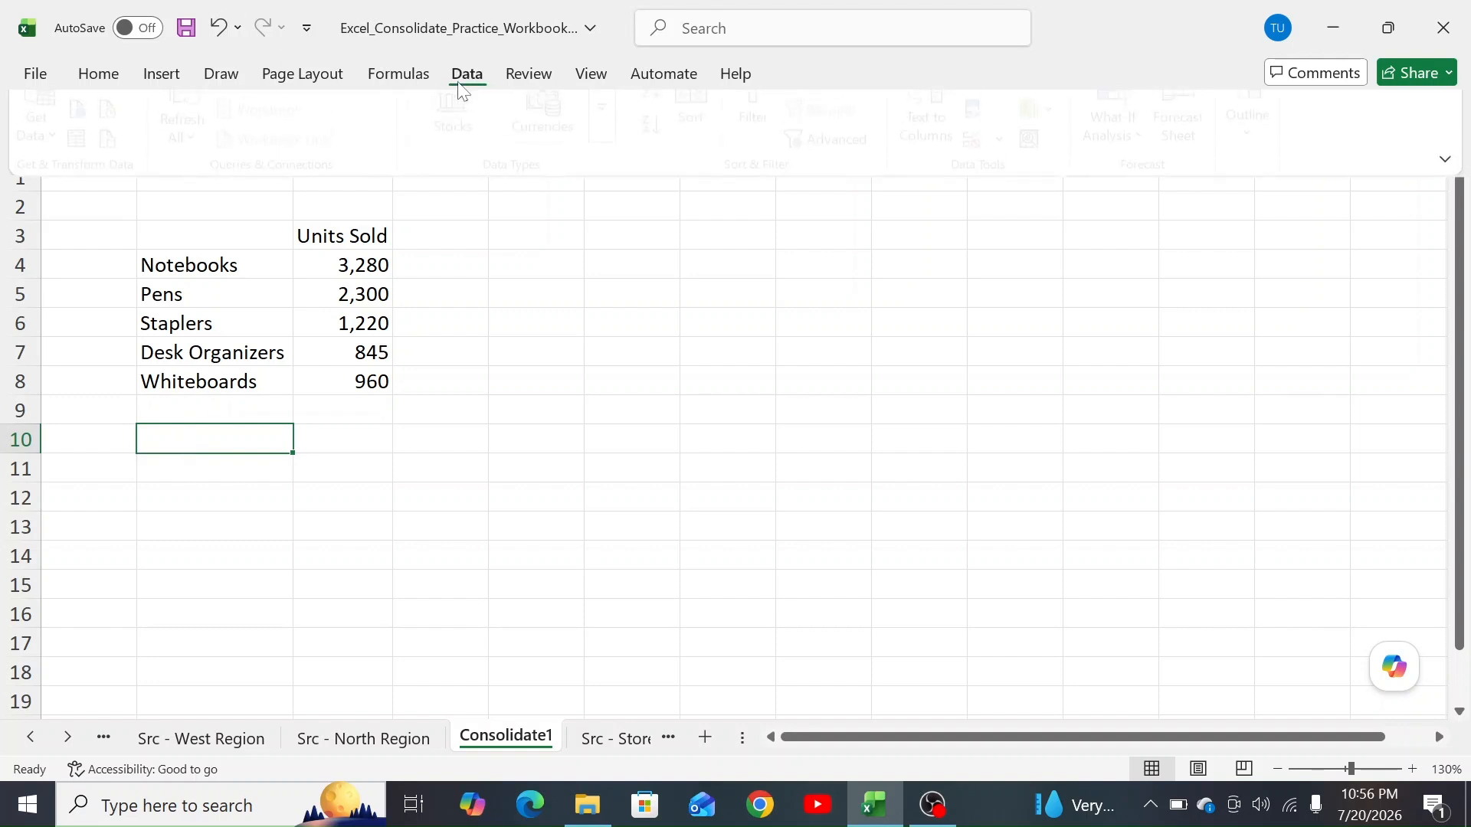
left_click(1039, 107)
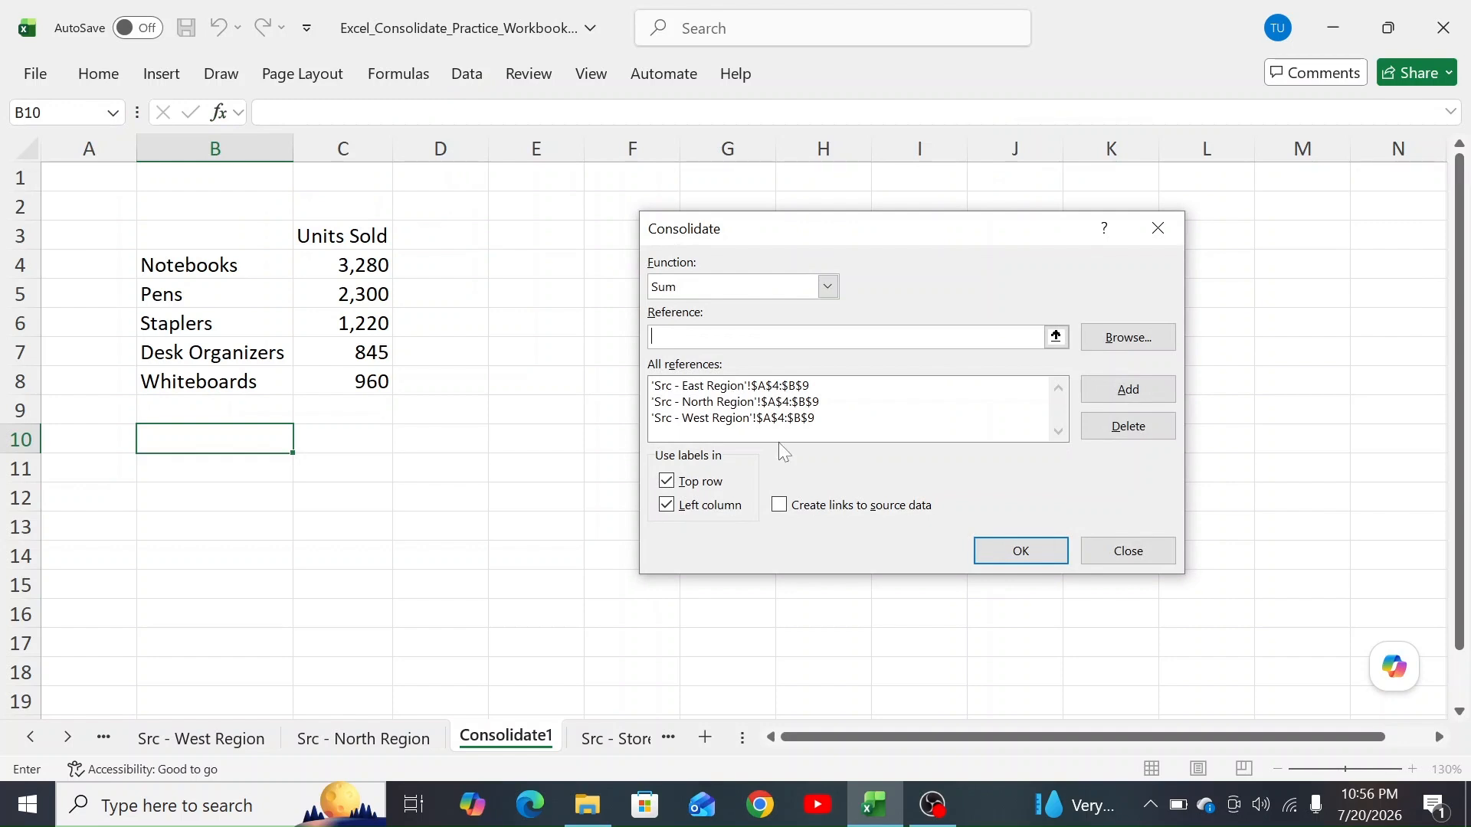
left_click(990, 558)
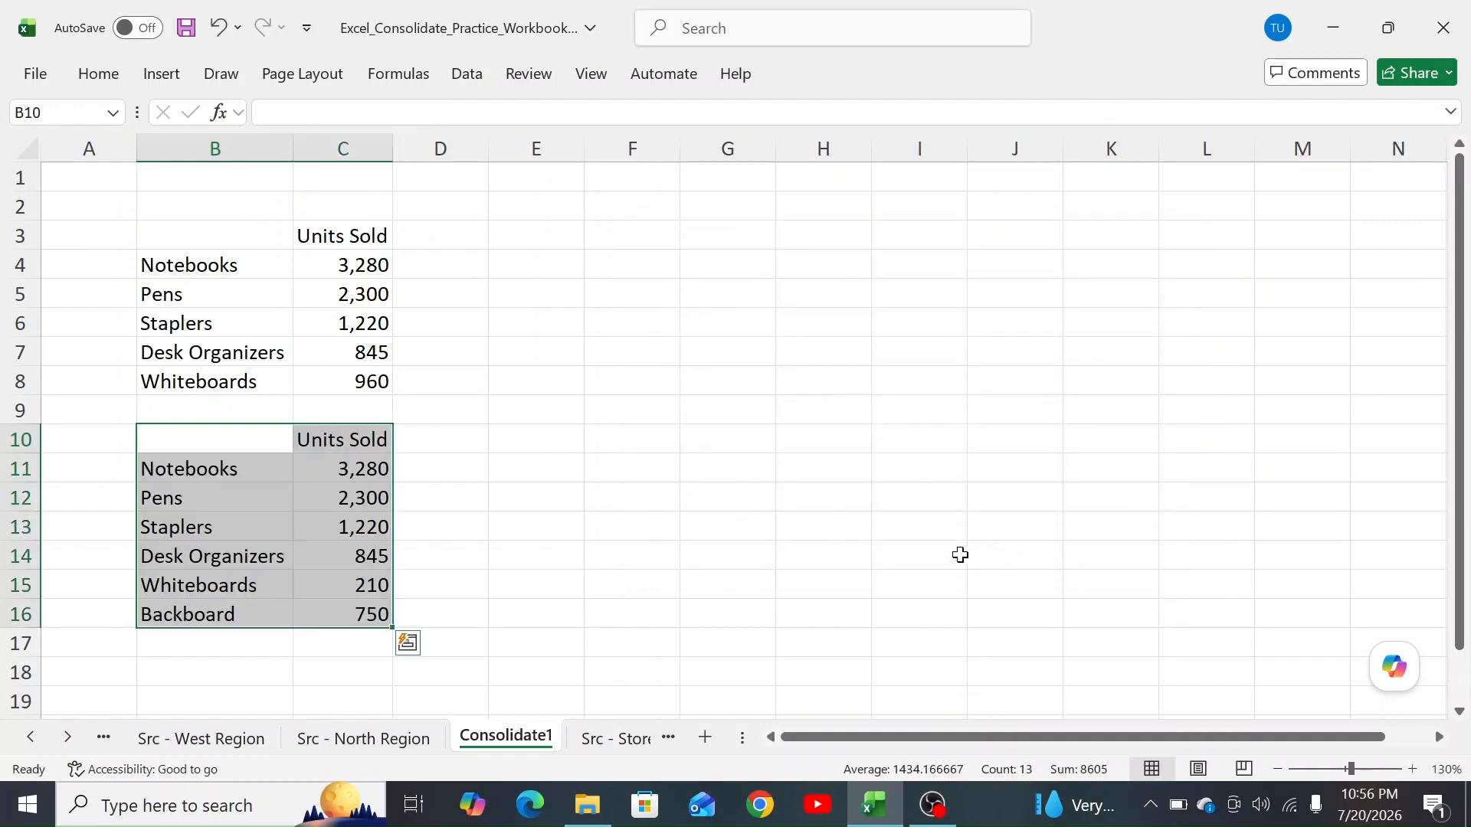
Compare the Whiteboards and Backboard rows of the second consolidated table with the product labels on the North, West and East Region sheets
left_click(221, 588)
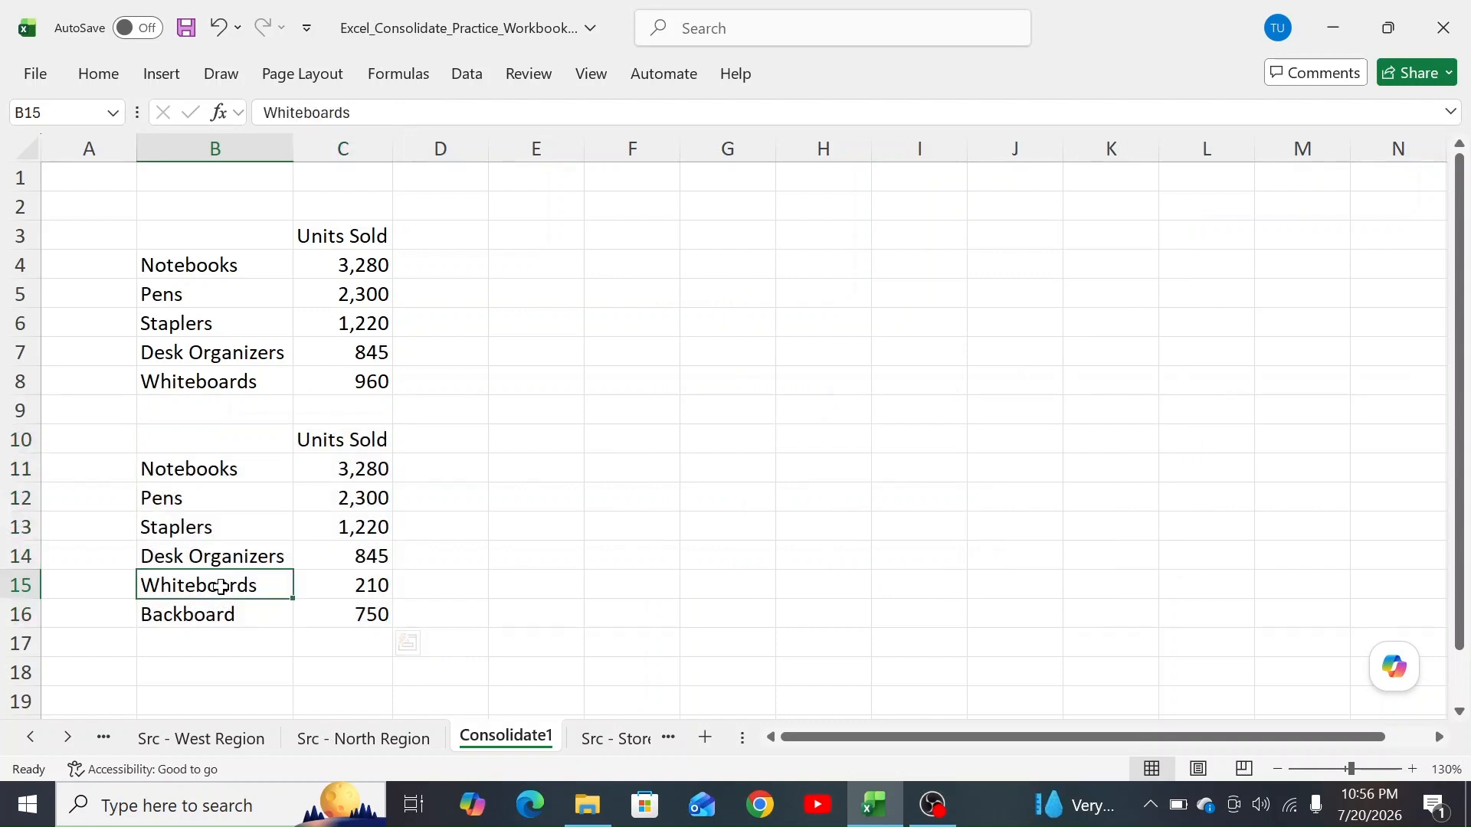
left_click(363, 586)
left_click(201, 611)
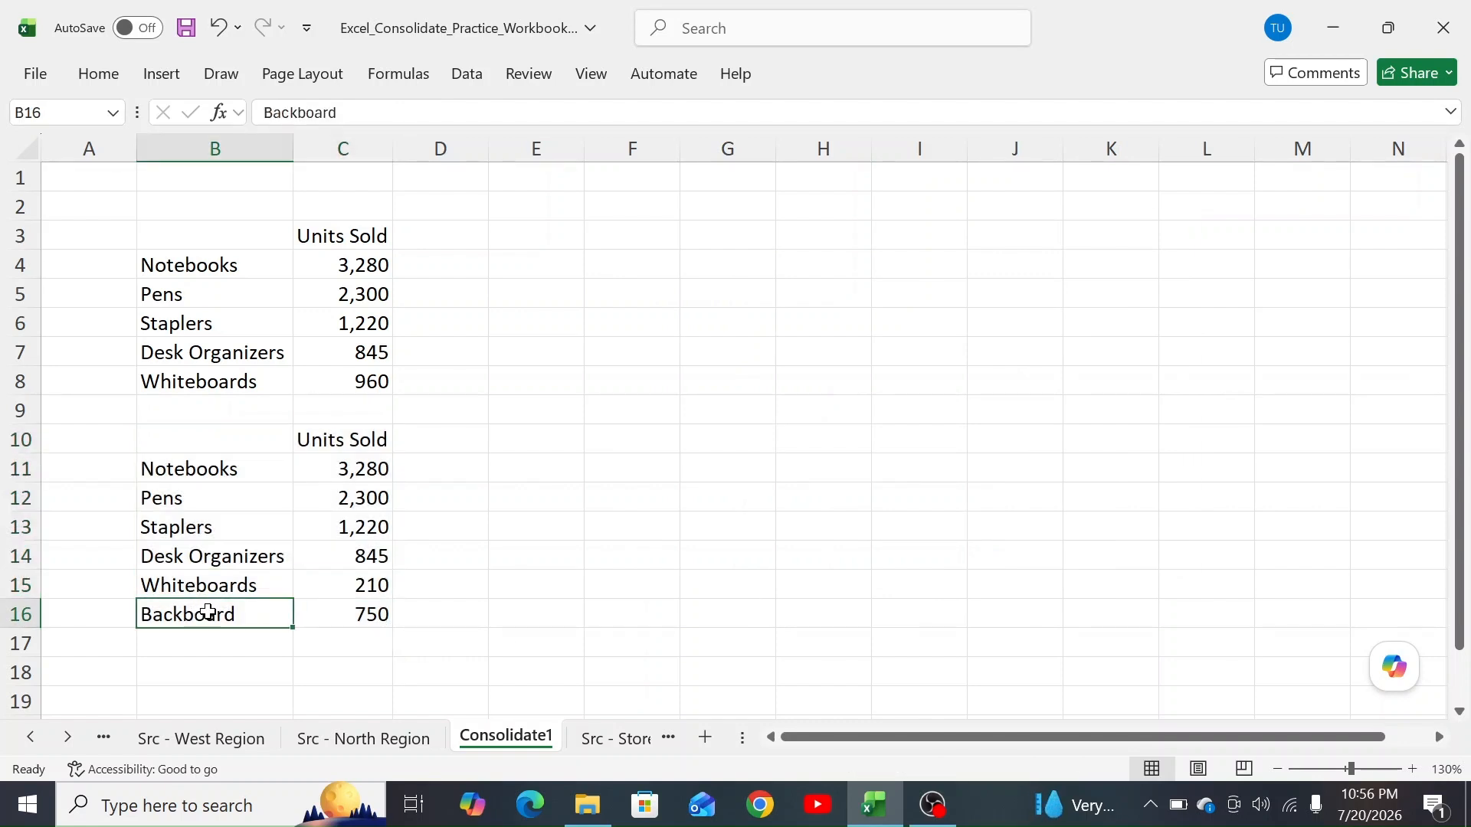
left_click(358, 615)
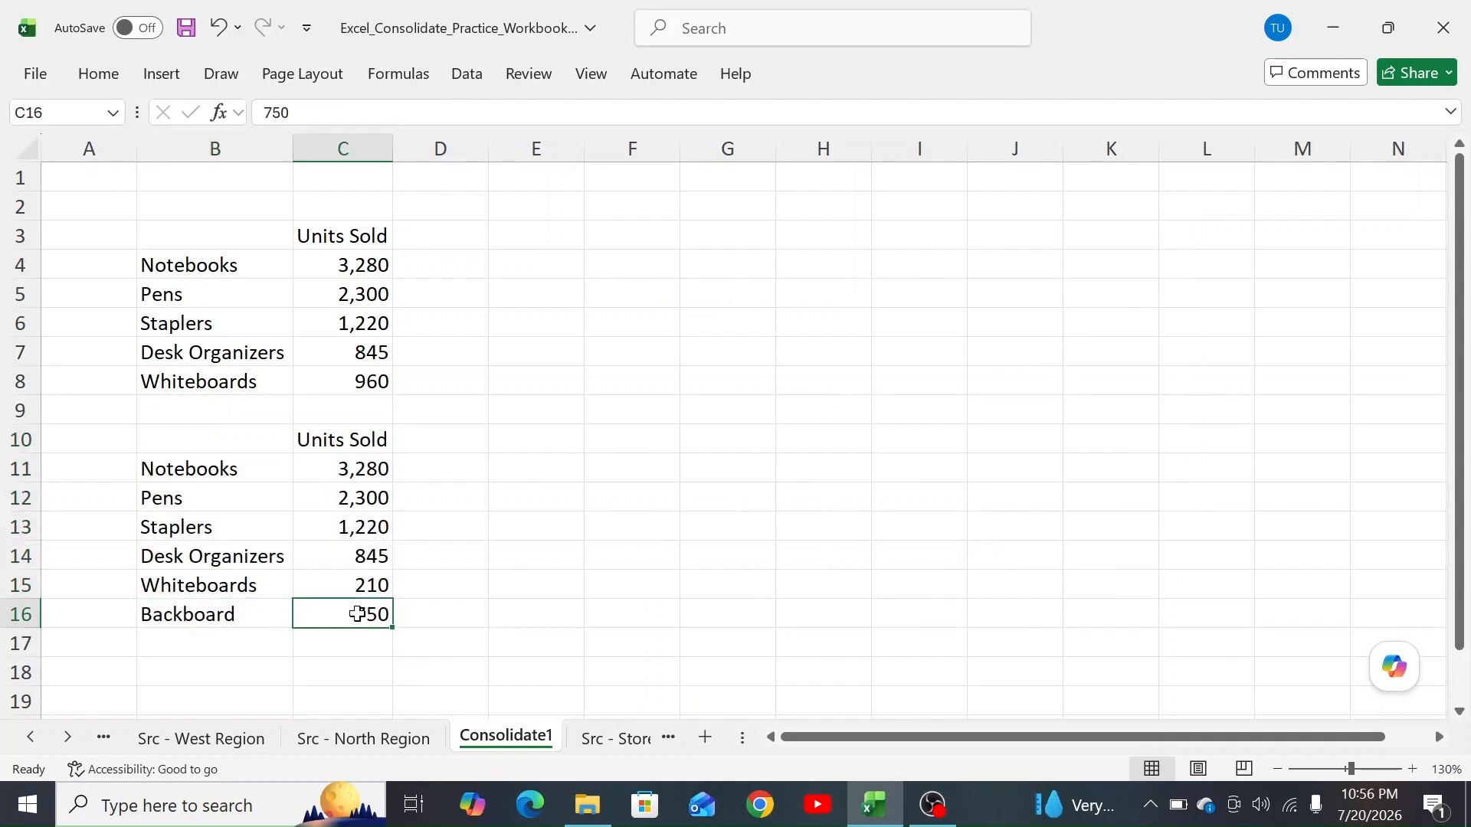
left_click(385, 747)
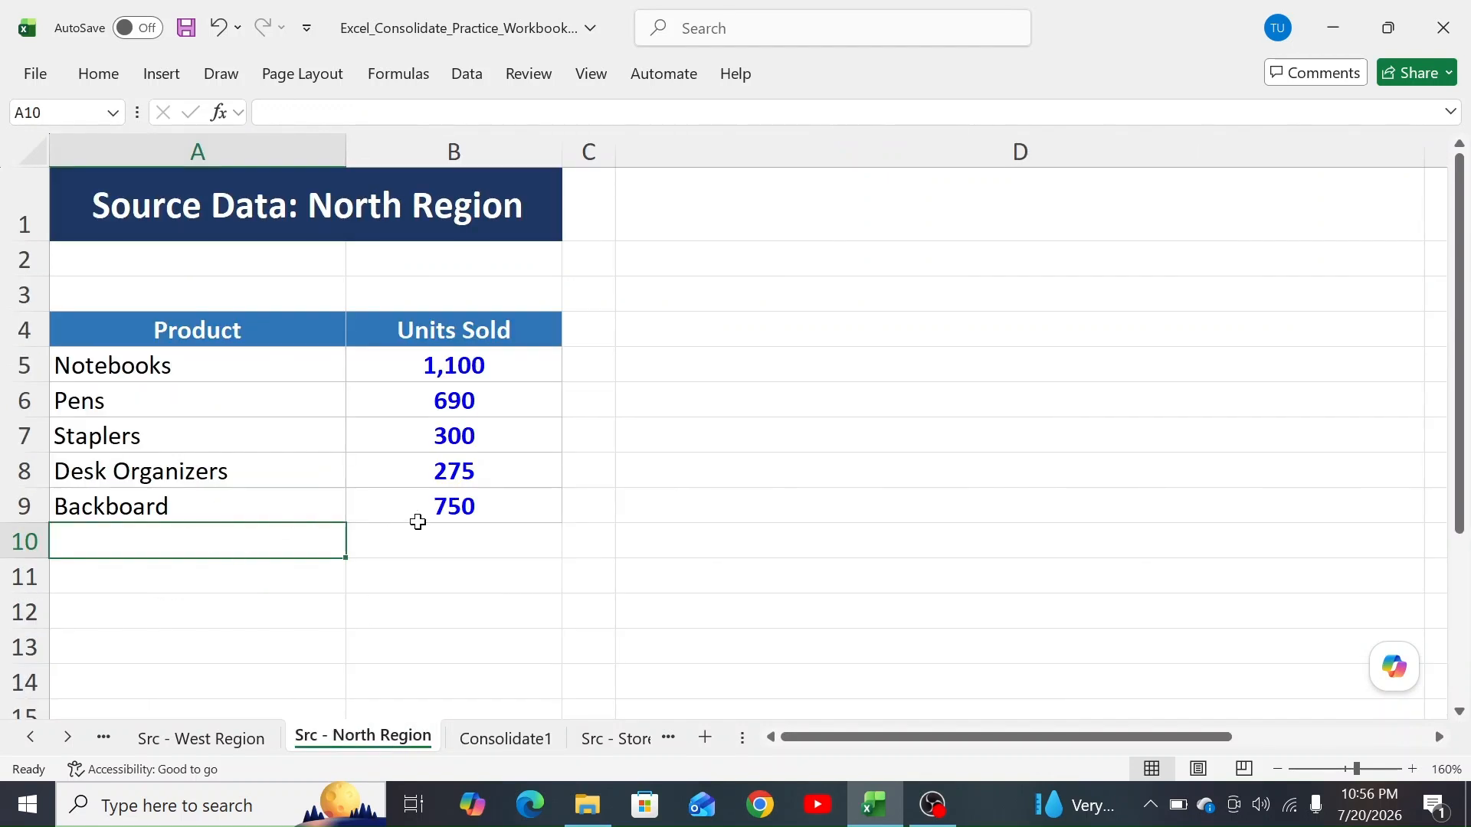
left_click(222, 737)
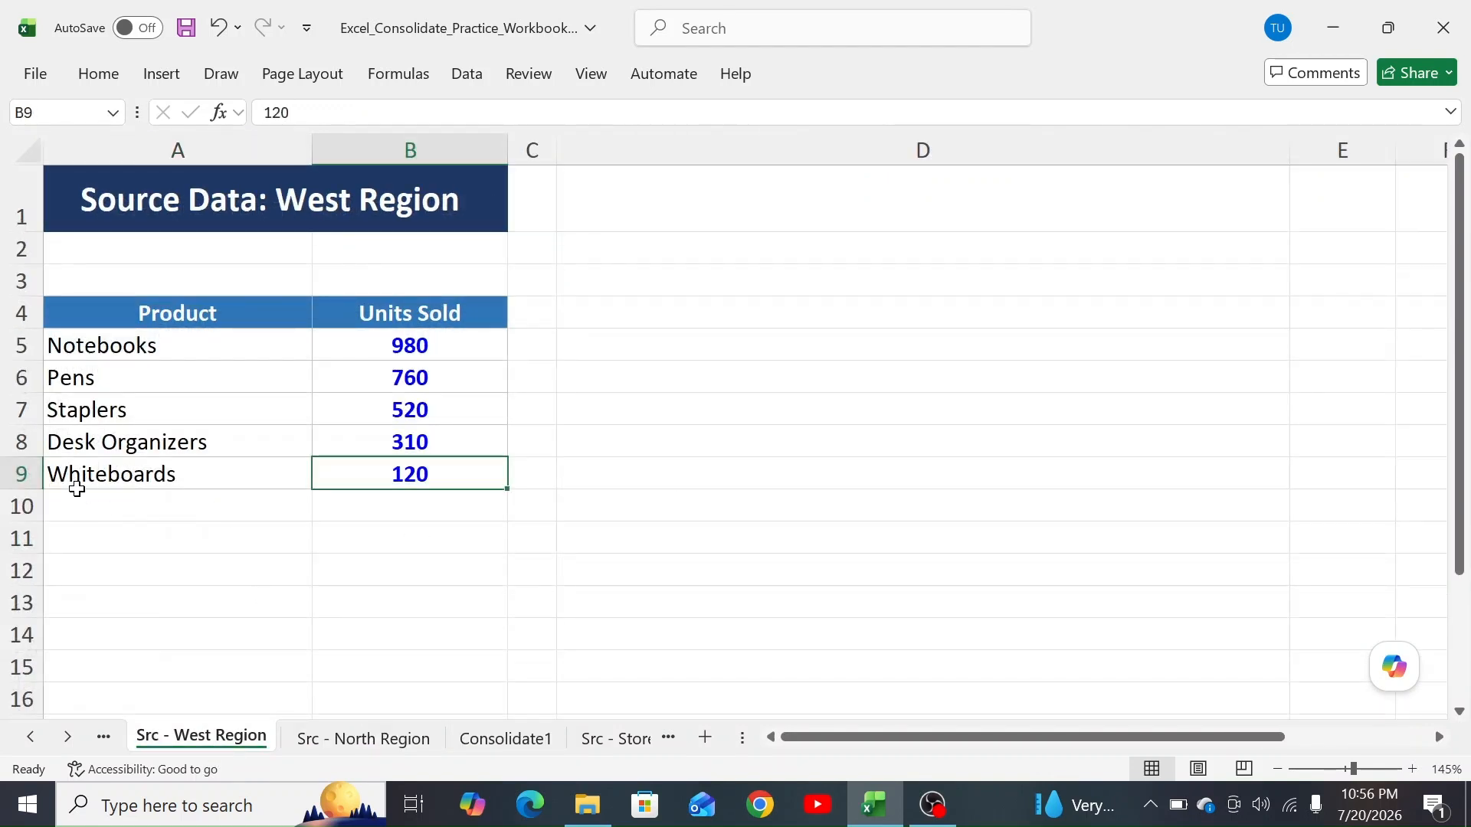
left_click(104, 738)
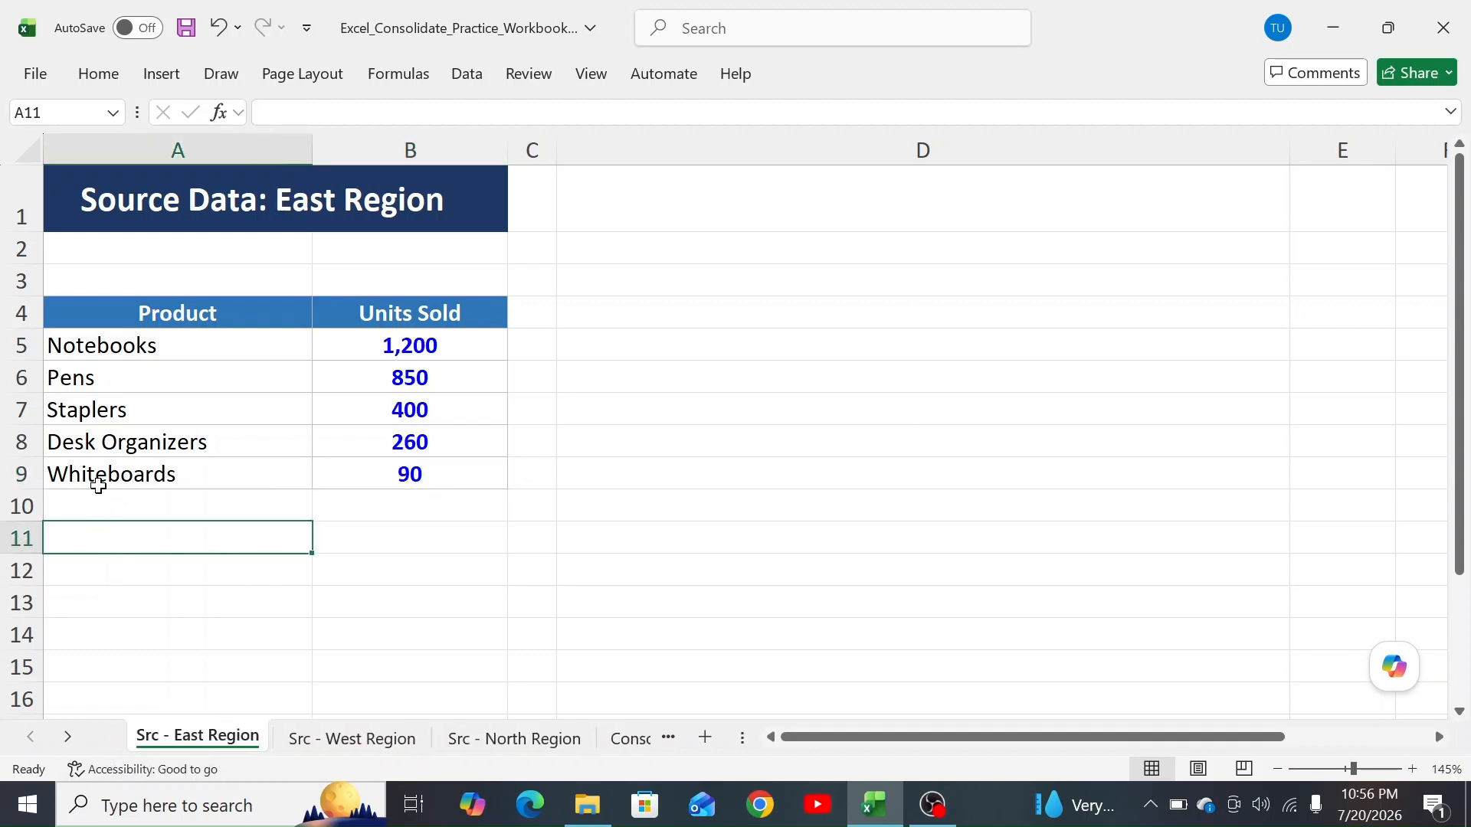
left_click(625, 738)
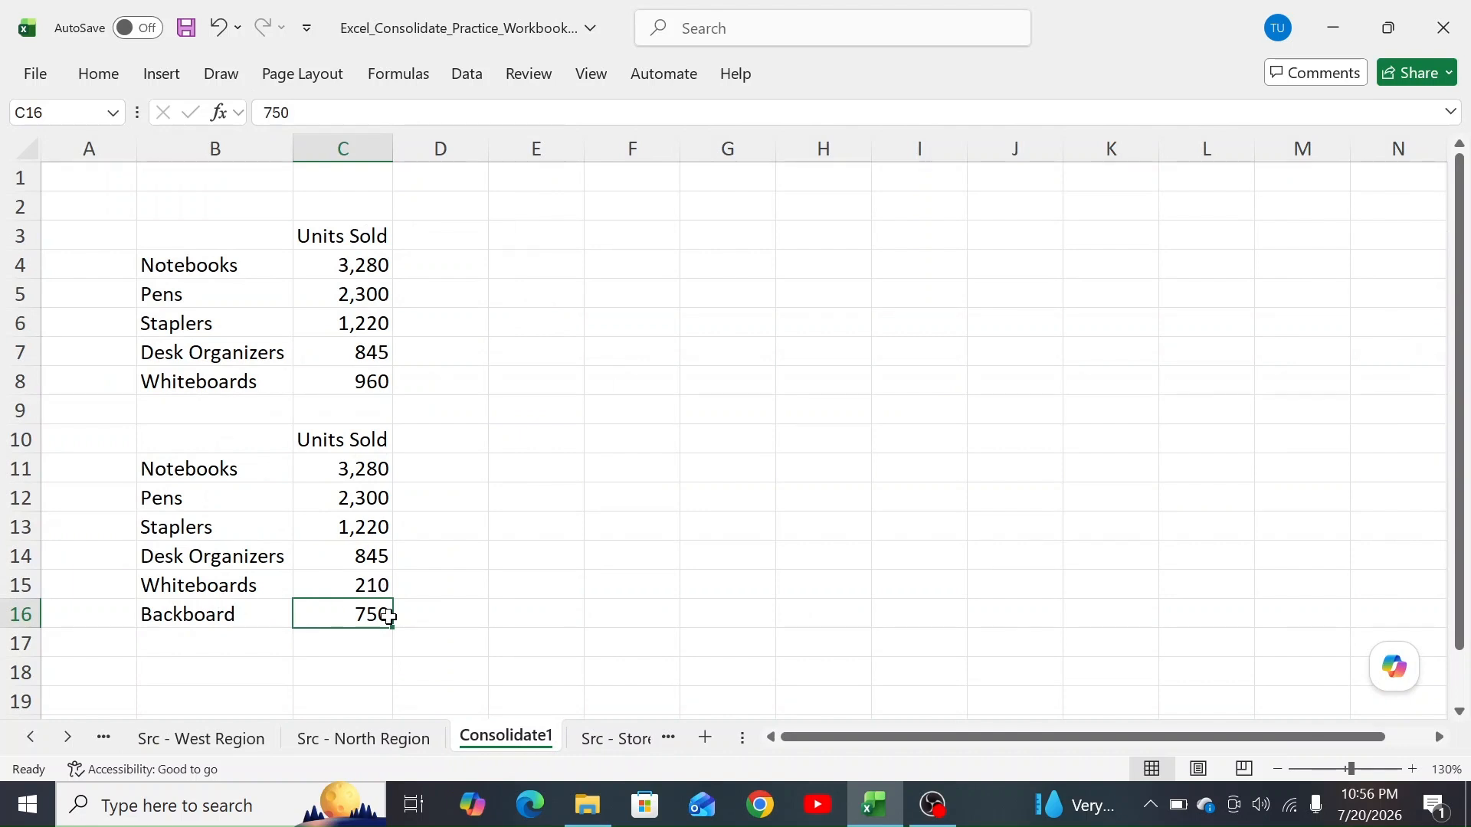
Shorten the header in cell B4 of the Src - North Region sheet to Sold
left_click(389, 744)
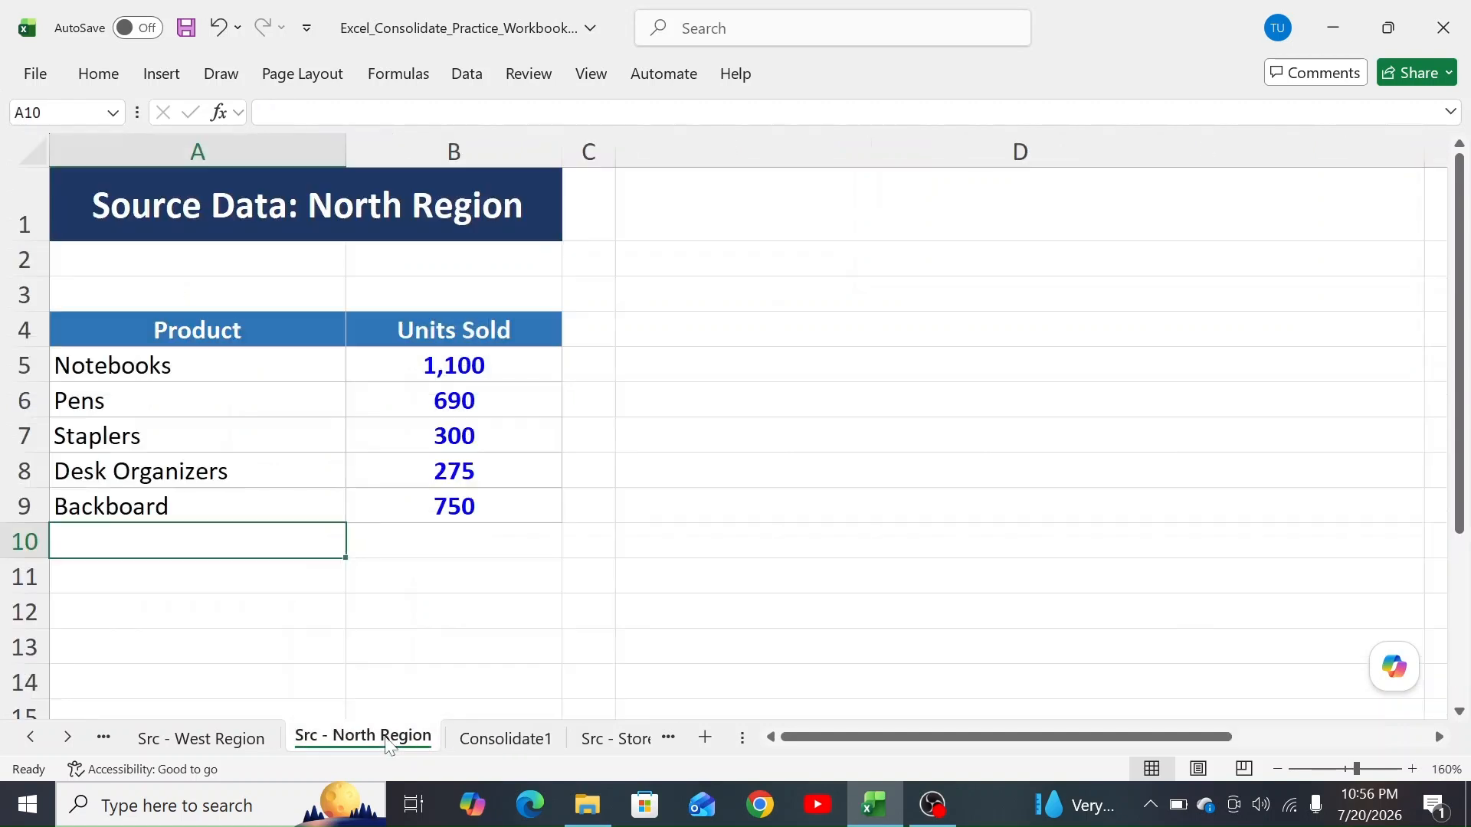
left_click(444, 327)
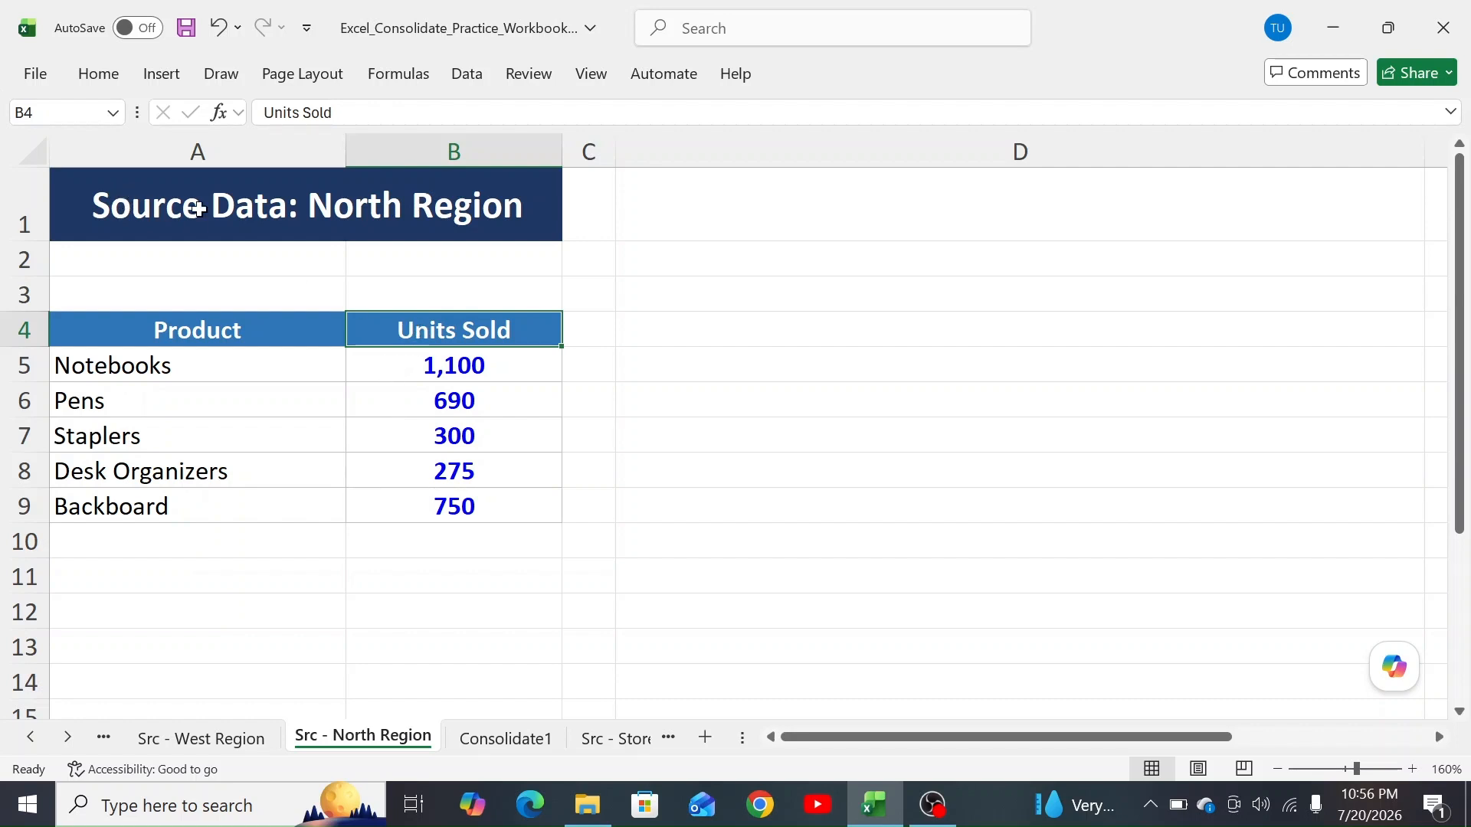
double_click(433, 334)
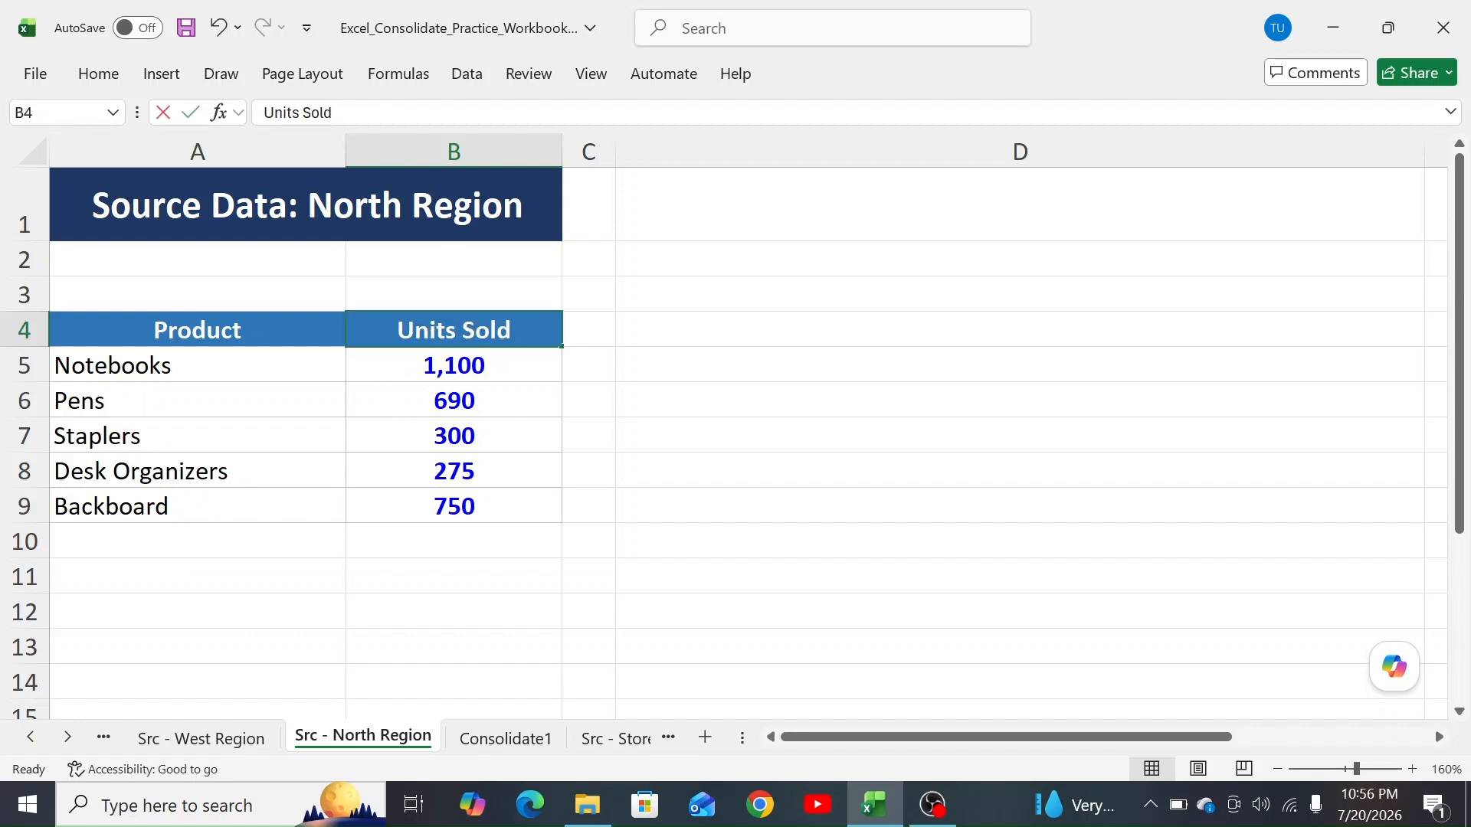
double_click(426, 330)
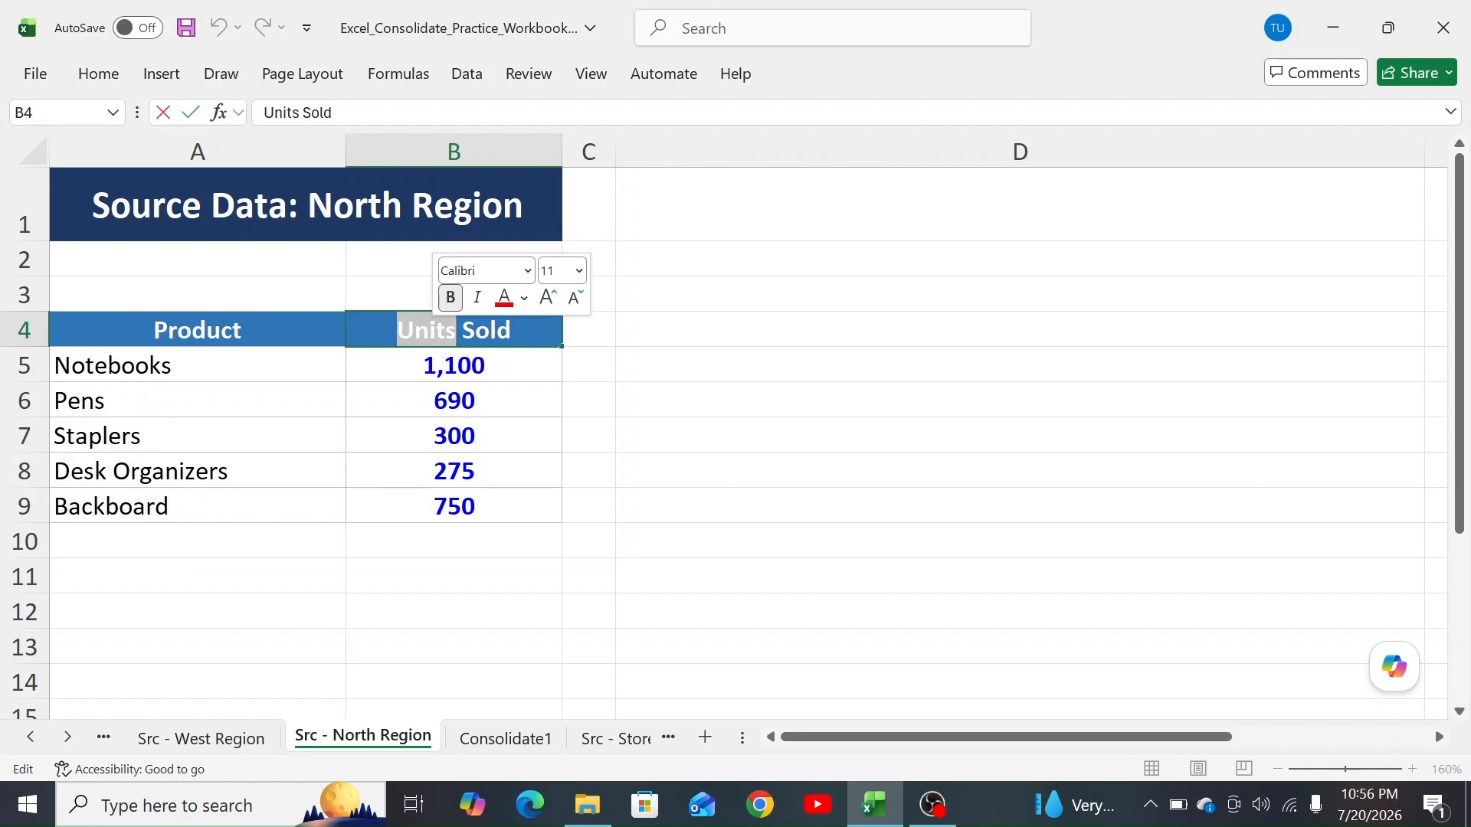
key("BackSpace")
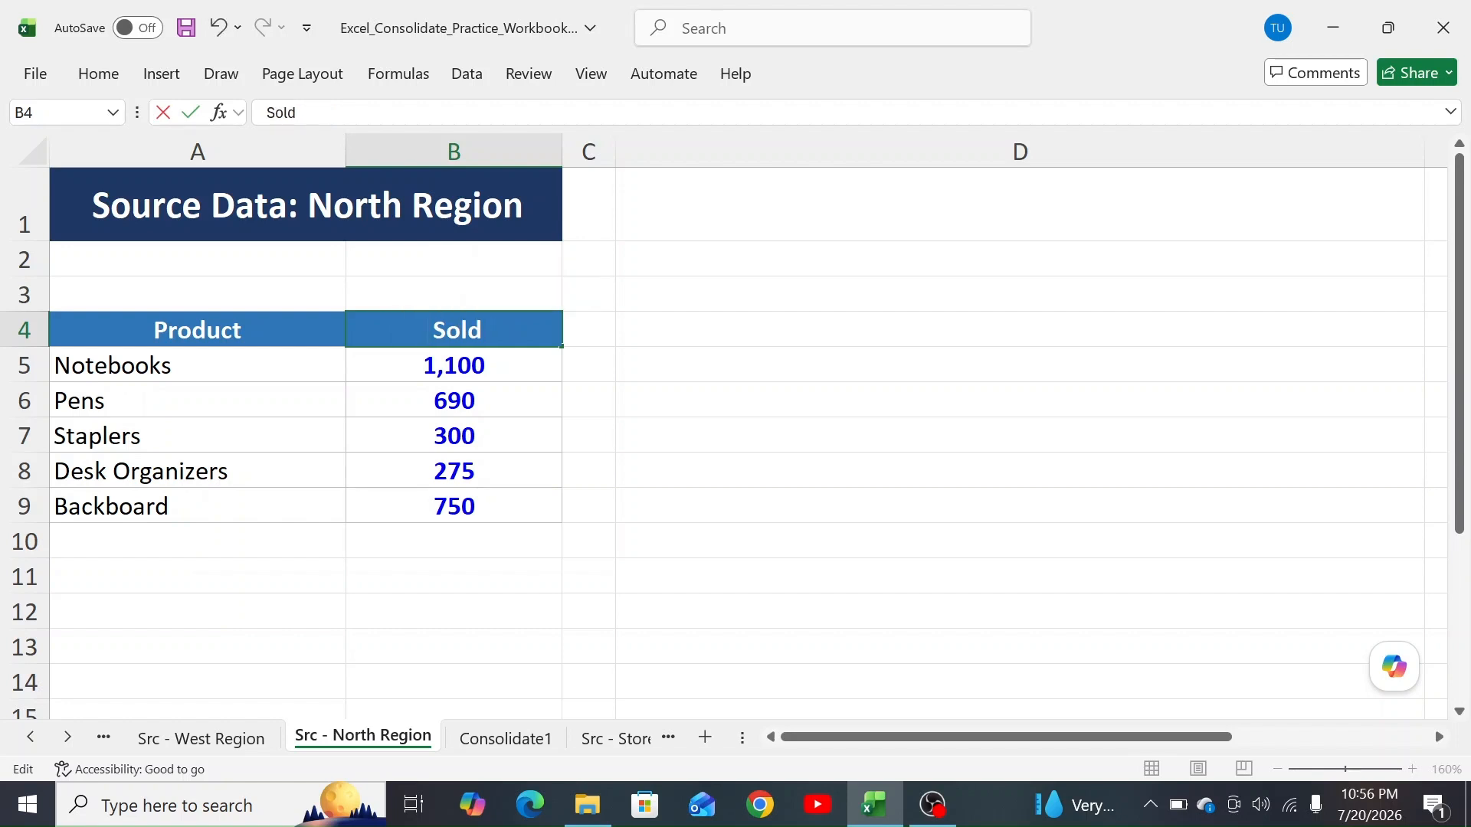
key("Return")
Consolidate the three region ranges again into cell B19 of the Consolidate1 sheet, using the same references and label settings
left_click(505, 737)
scroll(429, 590, "down", 2)
left_click(201, 527)
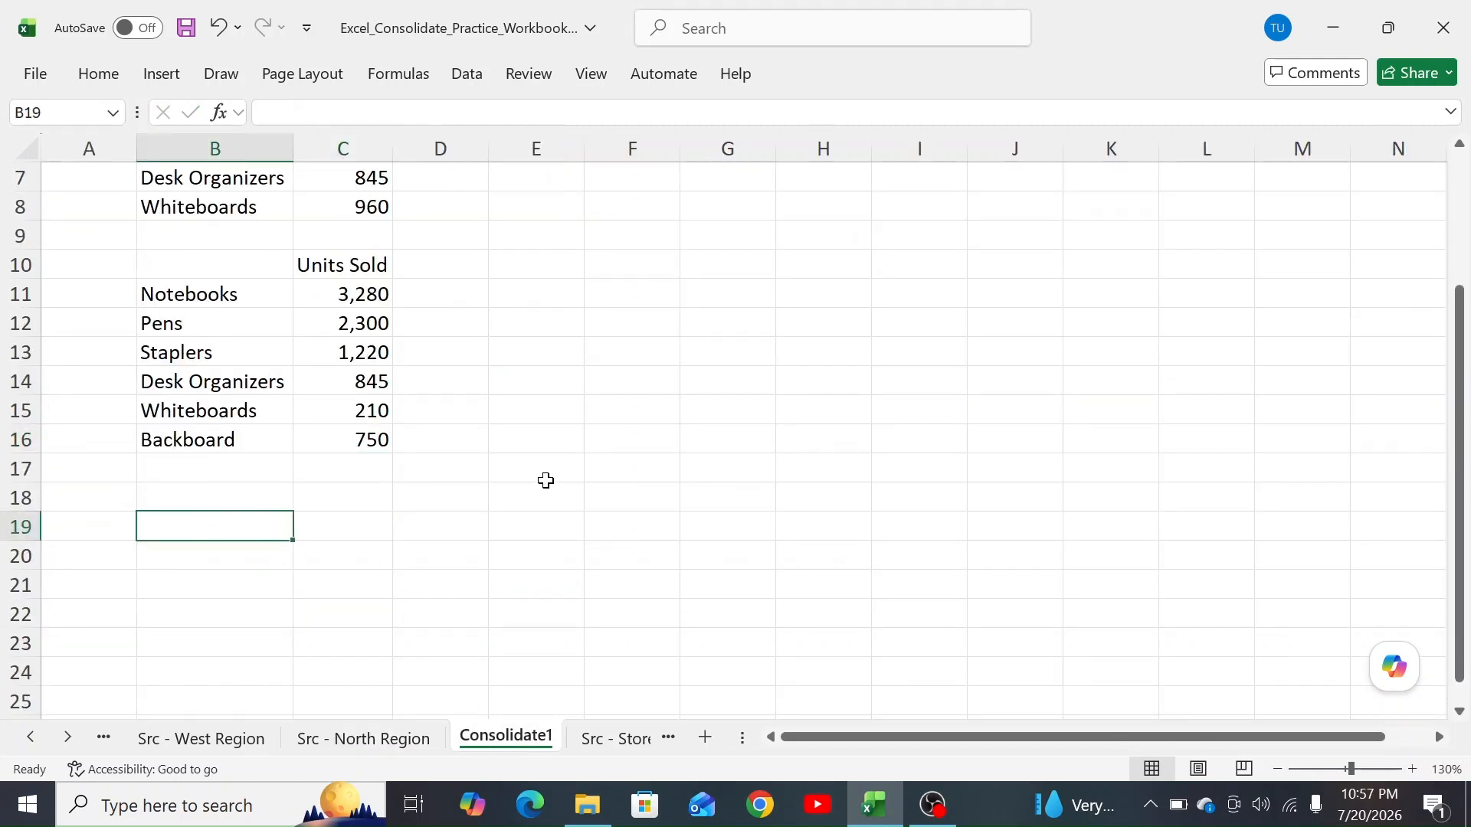
left_click(469, 76)
left_click(984, 109)
left_click(1018, 550)
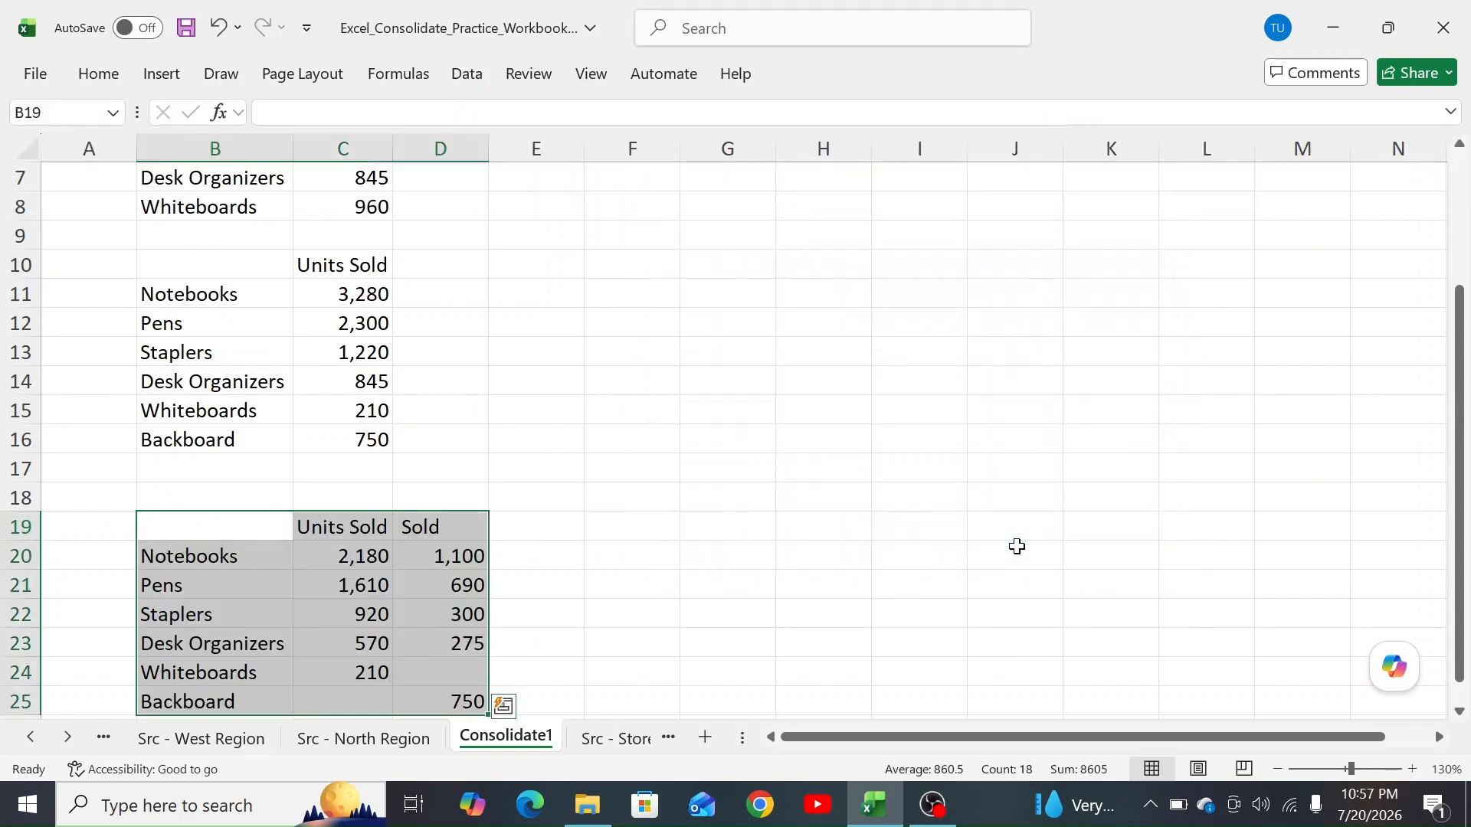
Examine the Sold column and the rest of the third consolidated table in B19:D25
scroll(724, 507, "down", 1)
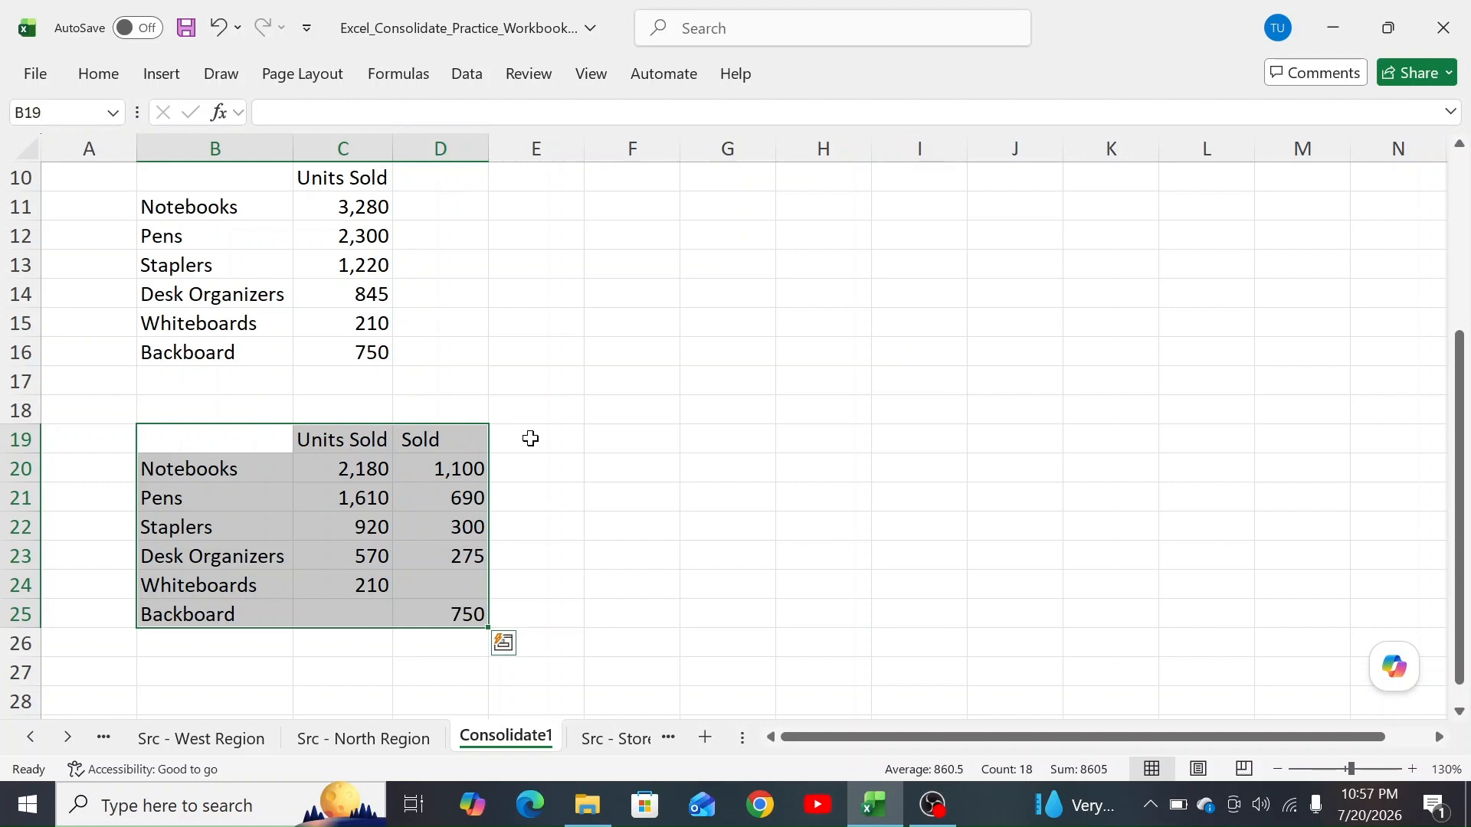
left_click_drag(454, 435, 449, 618)
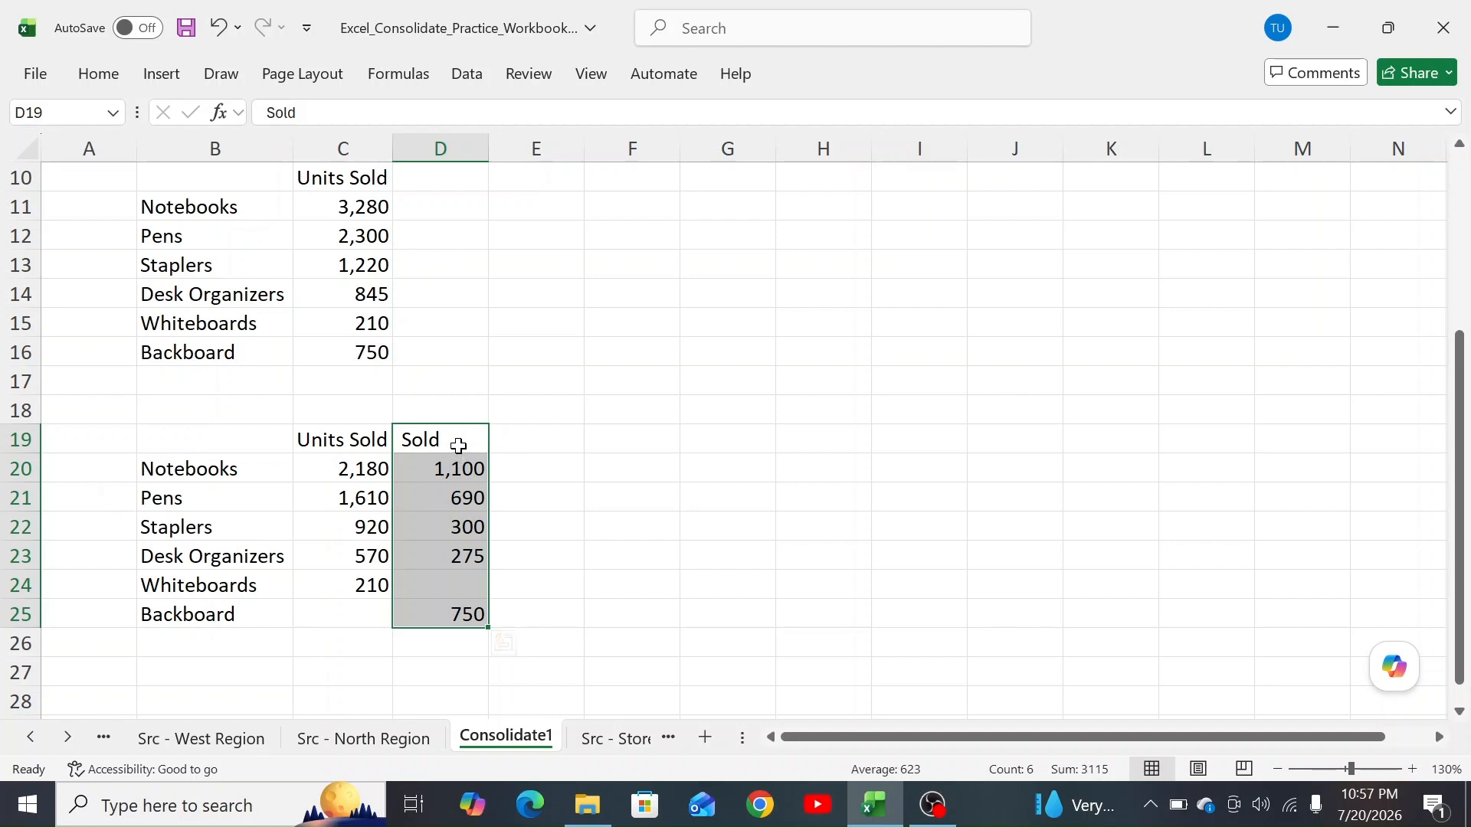
left_click_drag(230, 435, 425, 628)
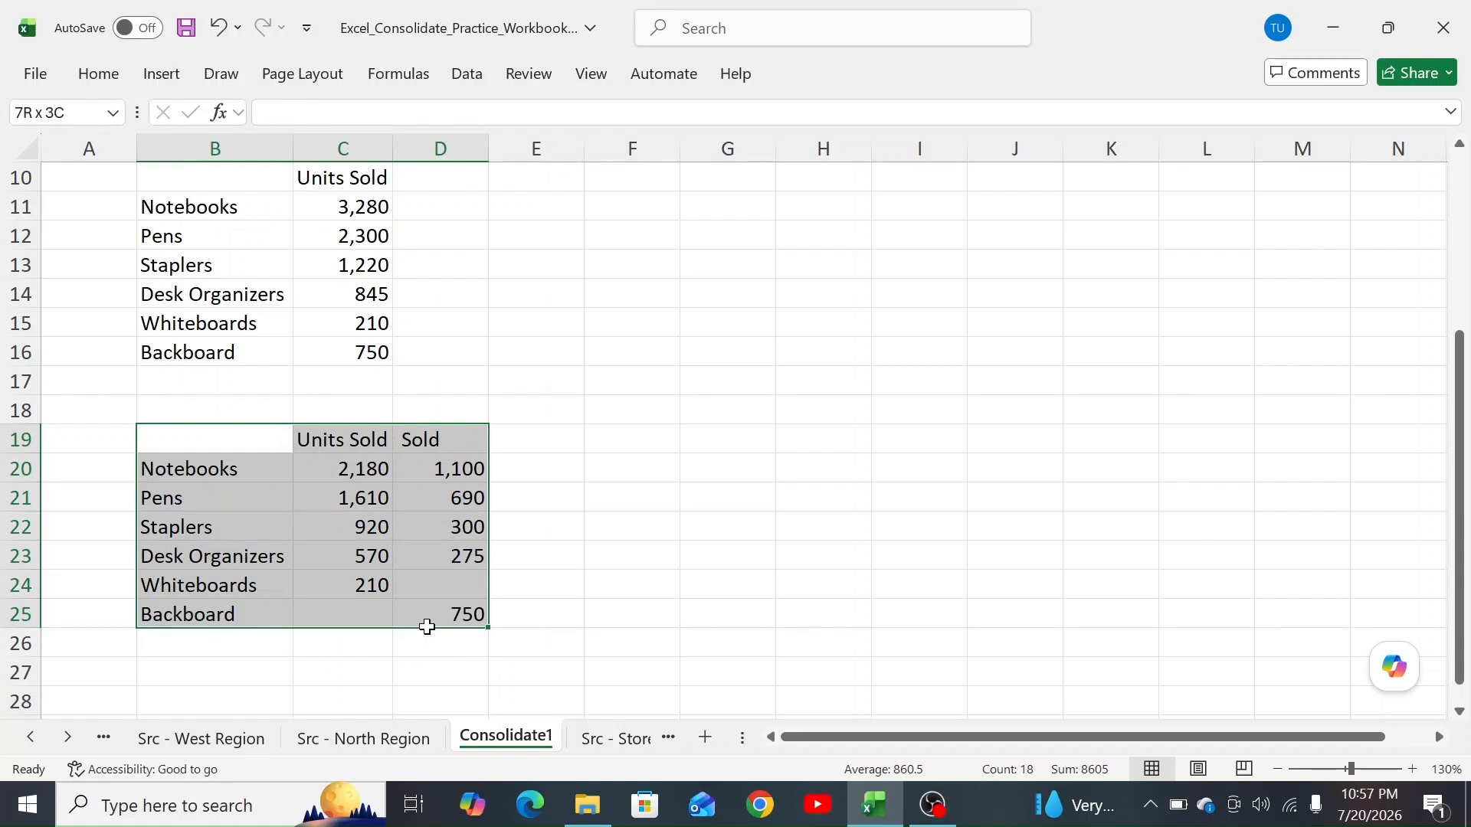
left_click_drag(427, 627, 426, 627)
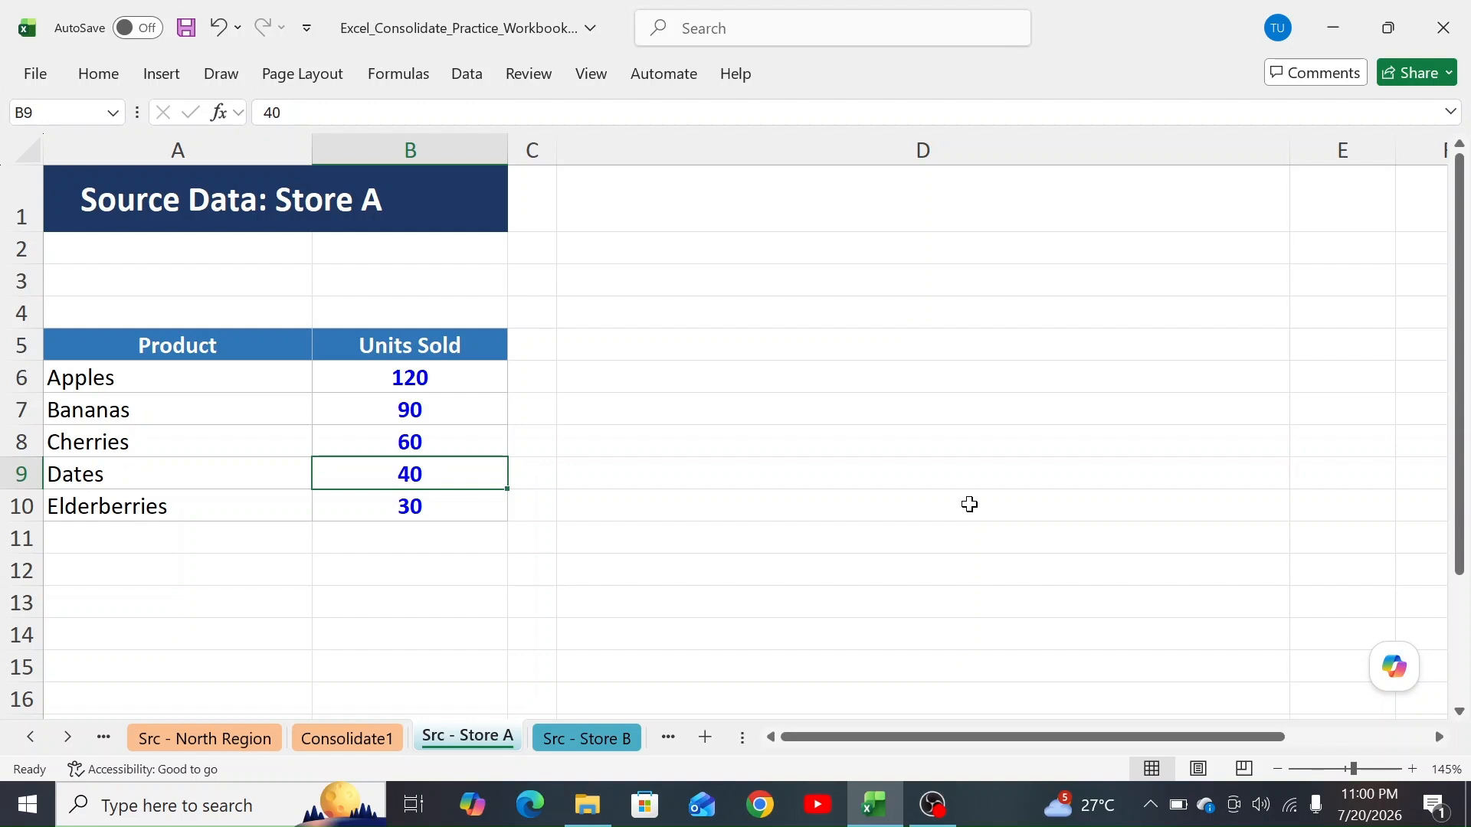
Compare the Backboard value in B9 of the Src - North Region sheet with its consolidated figure in D25 of Consolidate1
left_click(218, 737)
left_click(333, 740)
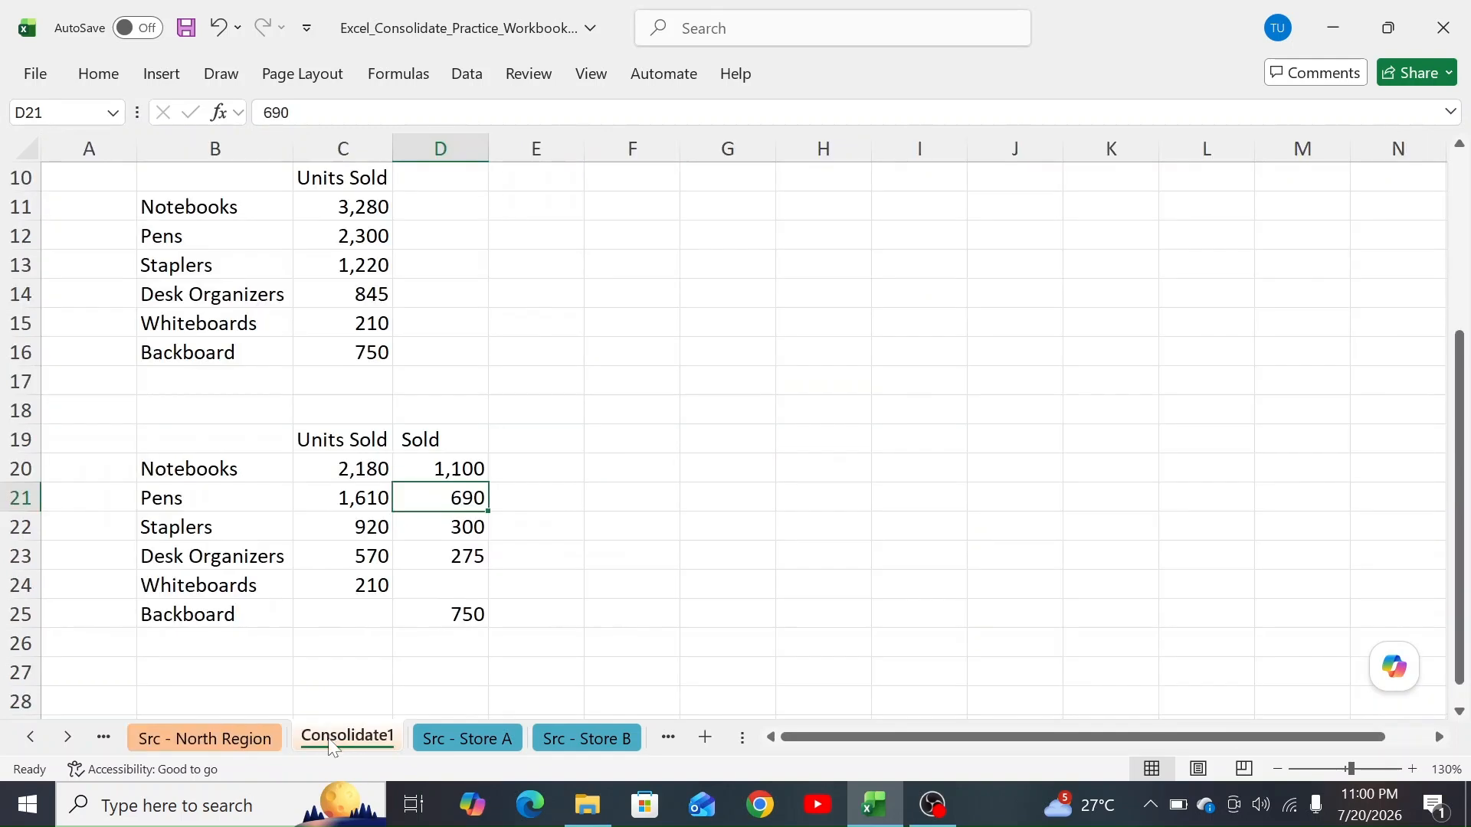
scroll(360, 352, "up", 2)
scroll(360, 352, "down", 1)
scroll(360, 352, "down", 1)
left_click(199, 742)
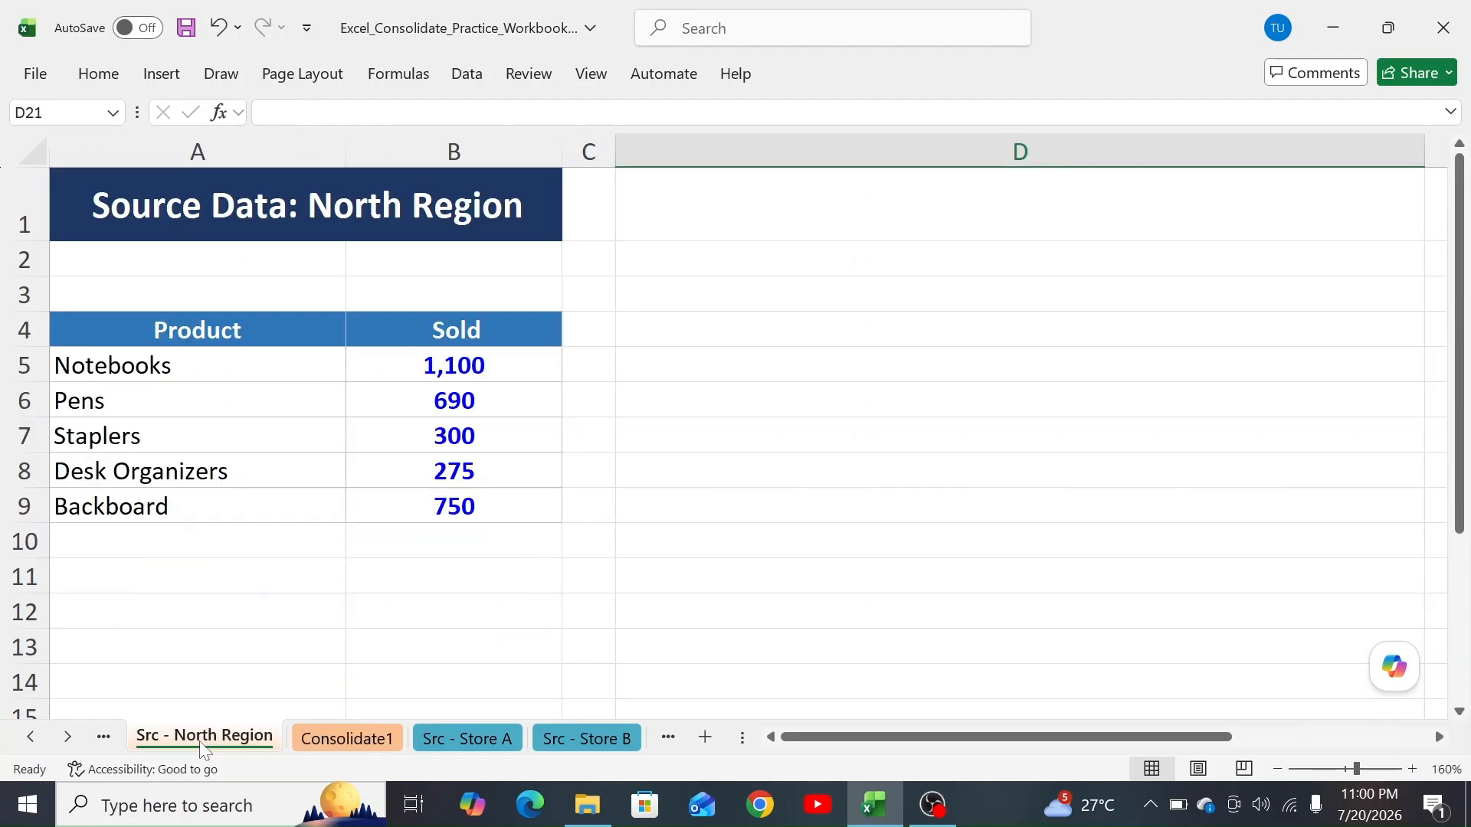
left_click(455, 509)
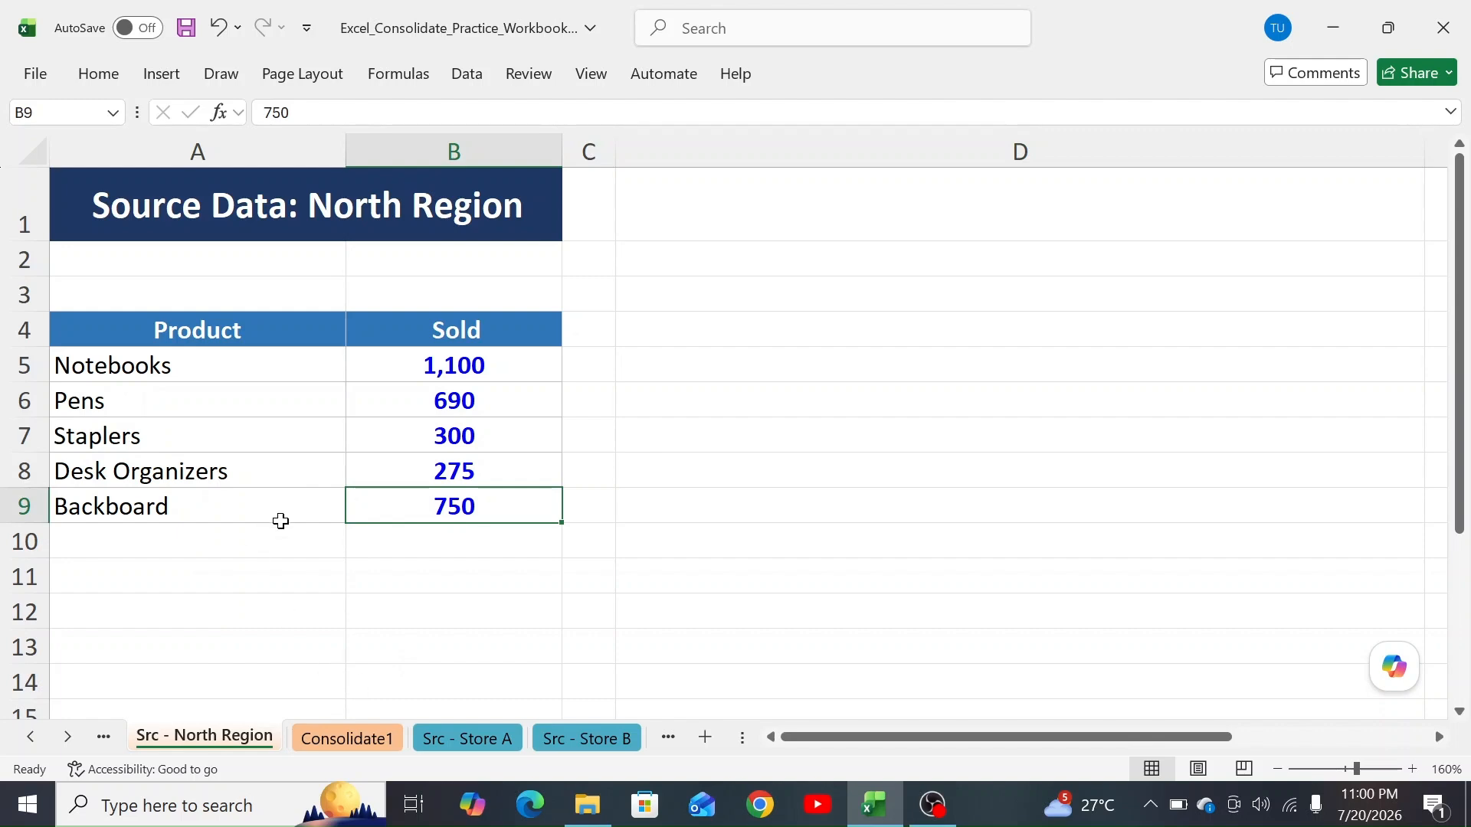
left_click(345, 741)
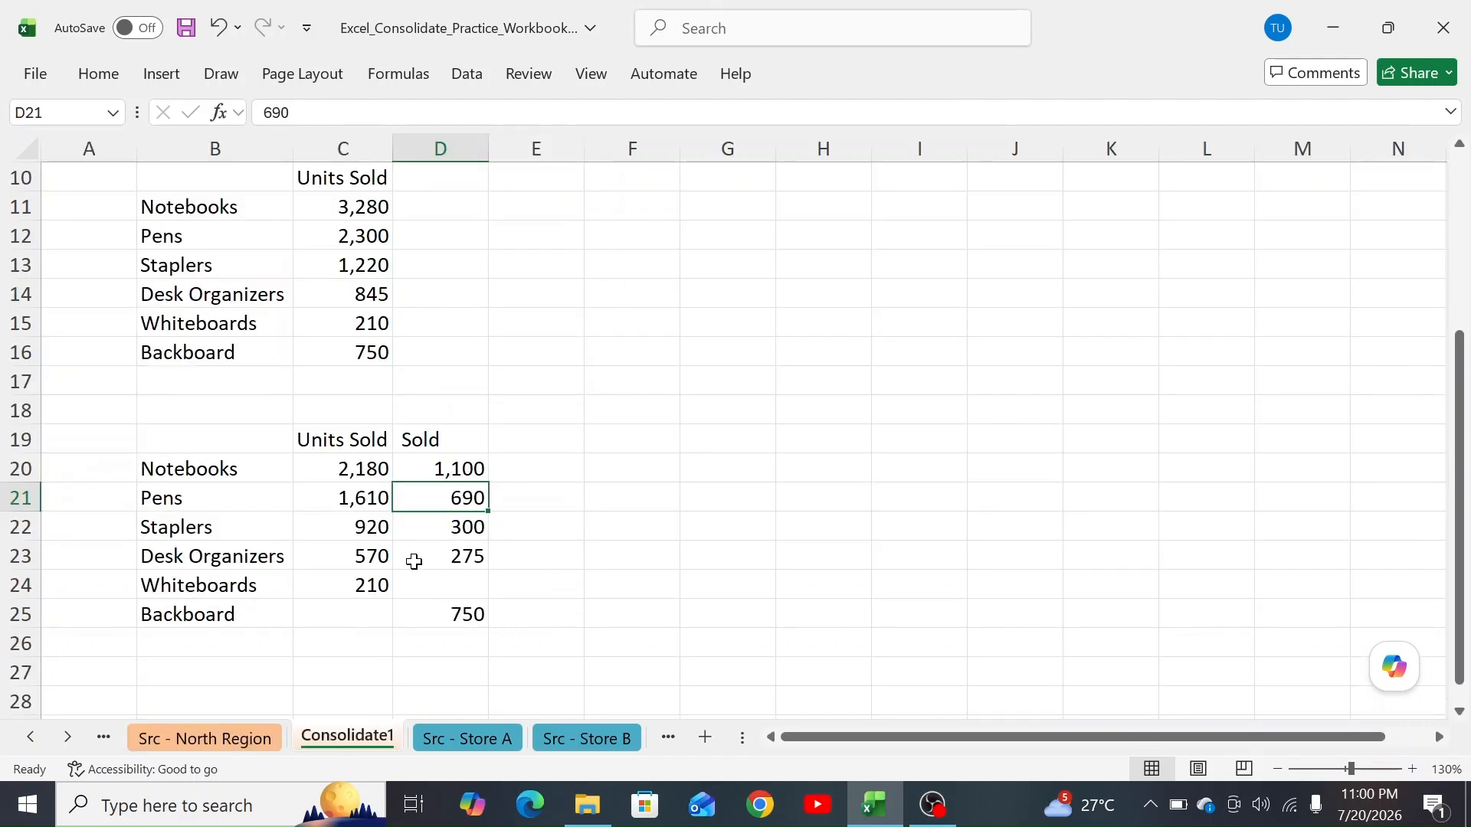
left_click(450, 607)
Change the Backboard units in cell B9 of the Src - North Region sheet to 7500 and check the Consolidate1 results for an update
left_click(204, 738)
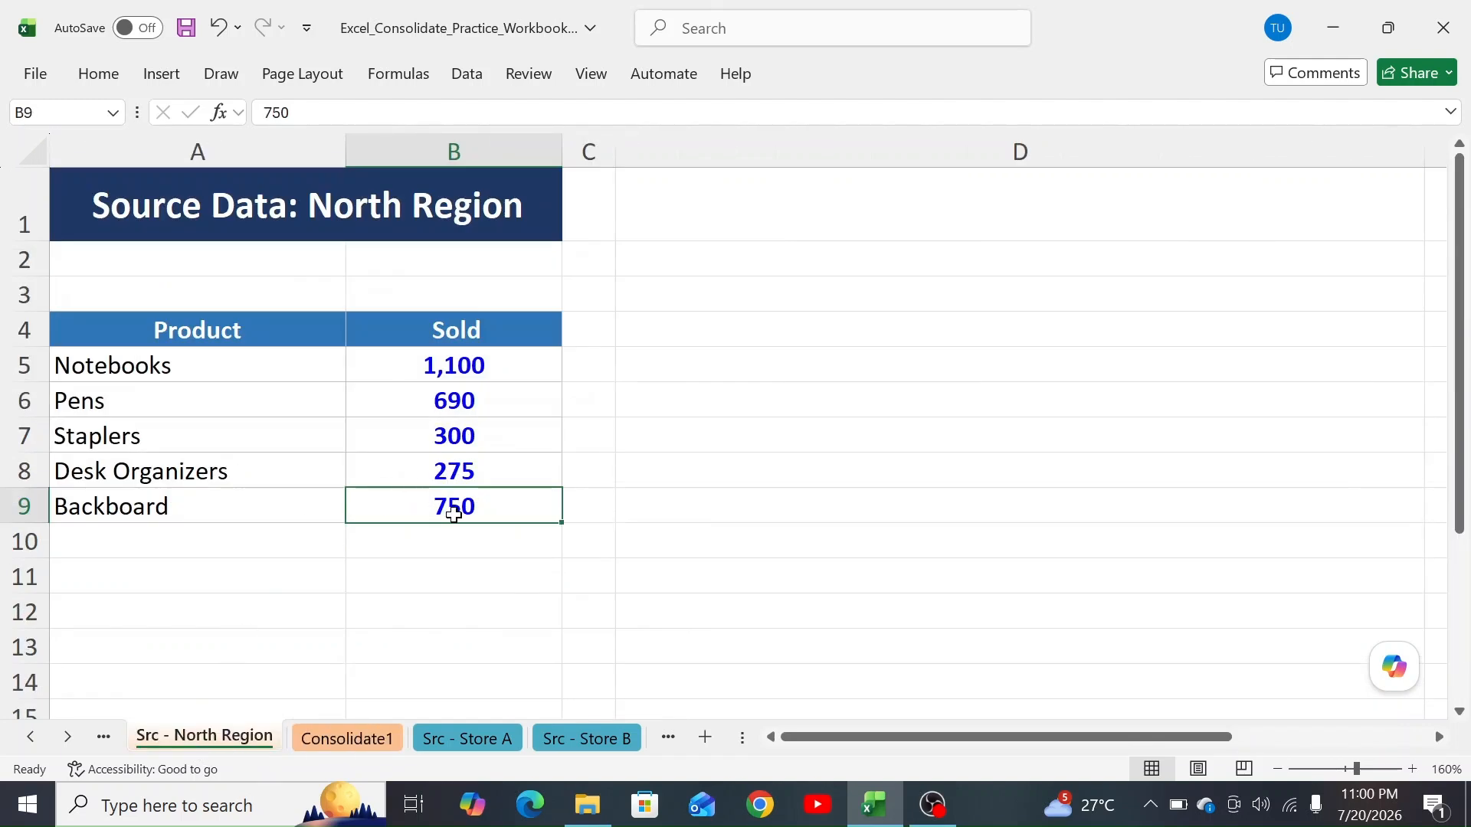
key("F2")
type("0]")
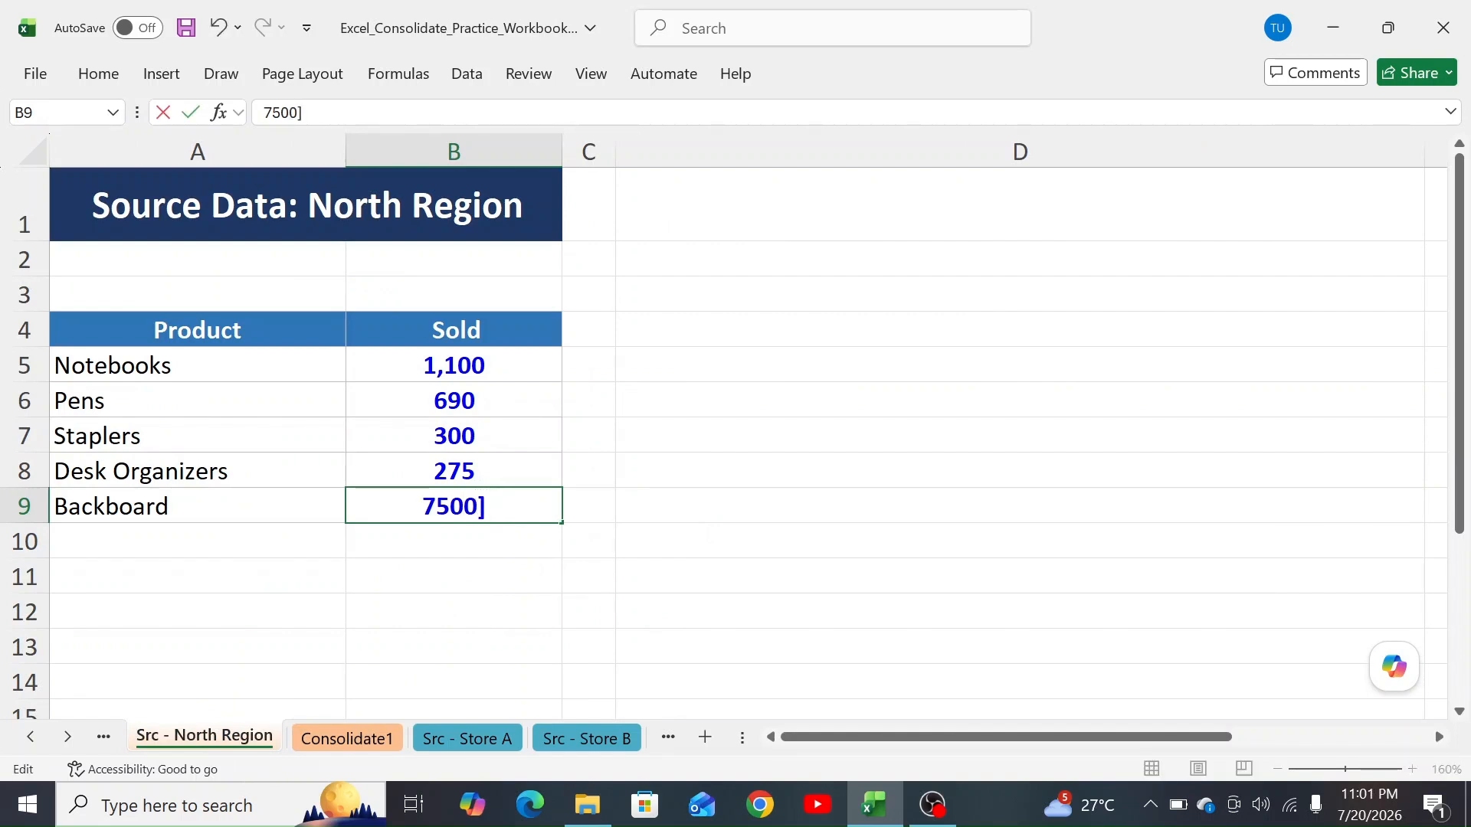
key("BackSpace")
key("Return")
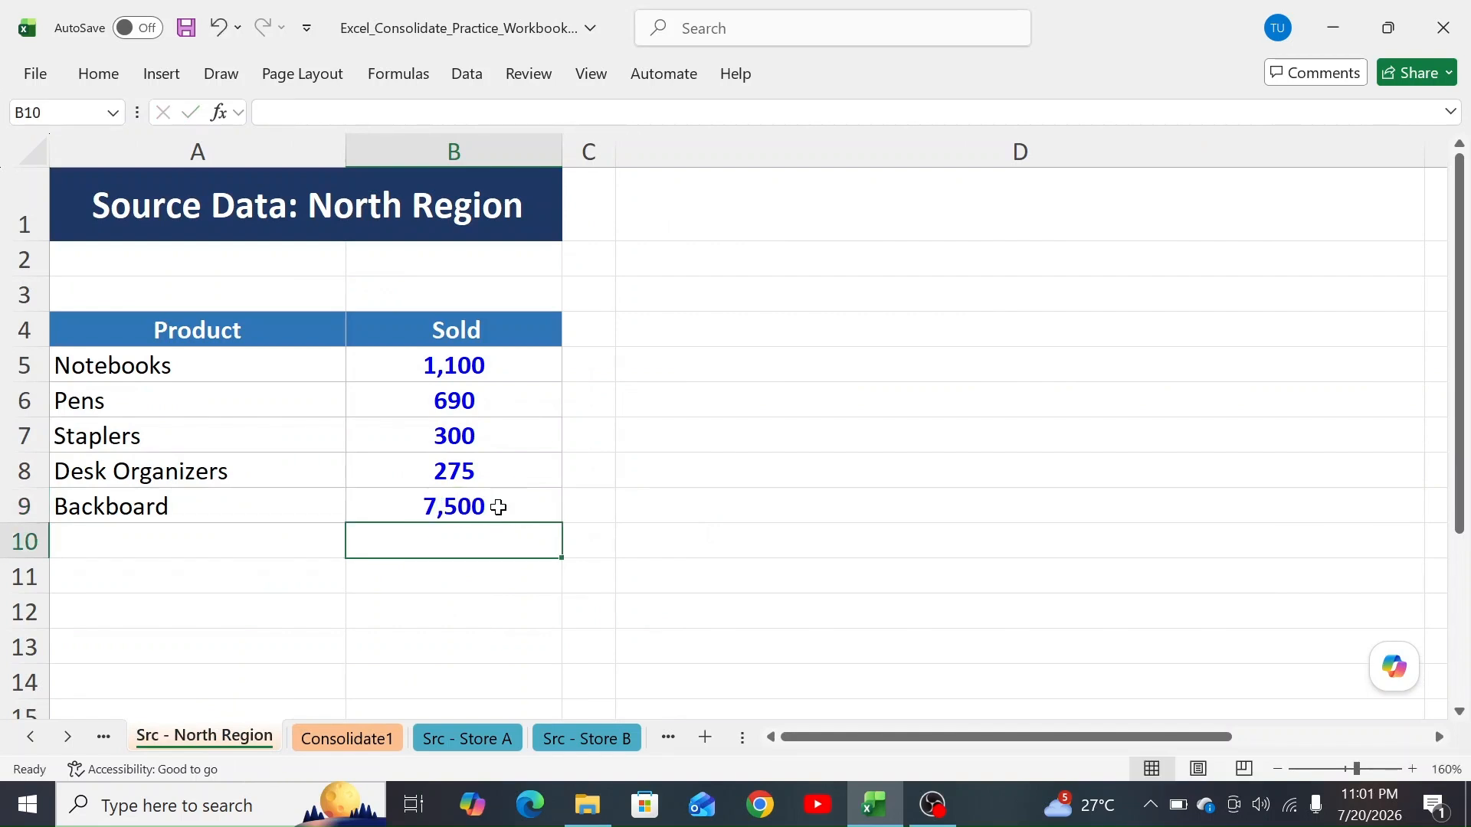
left_click(347, 738)
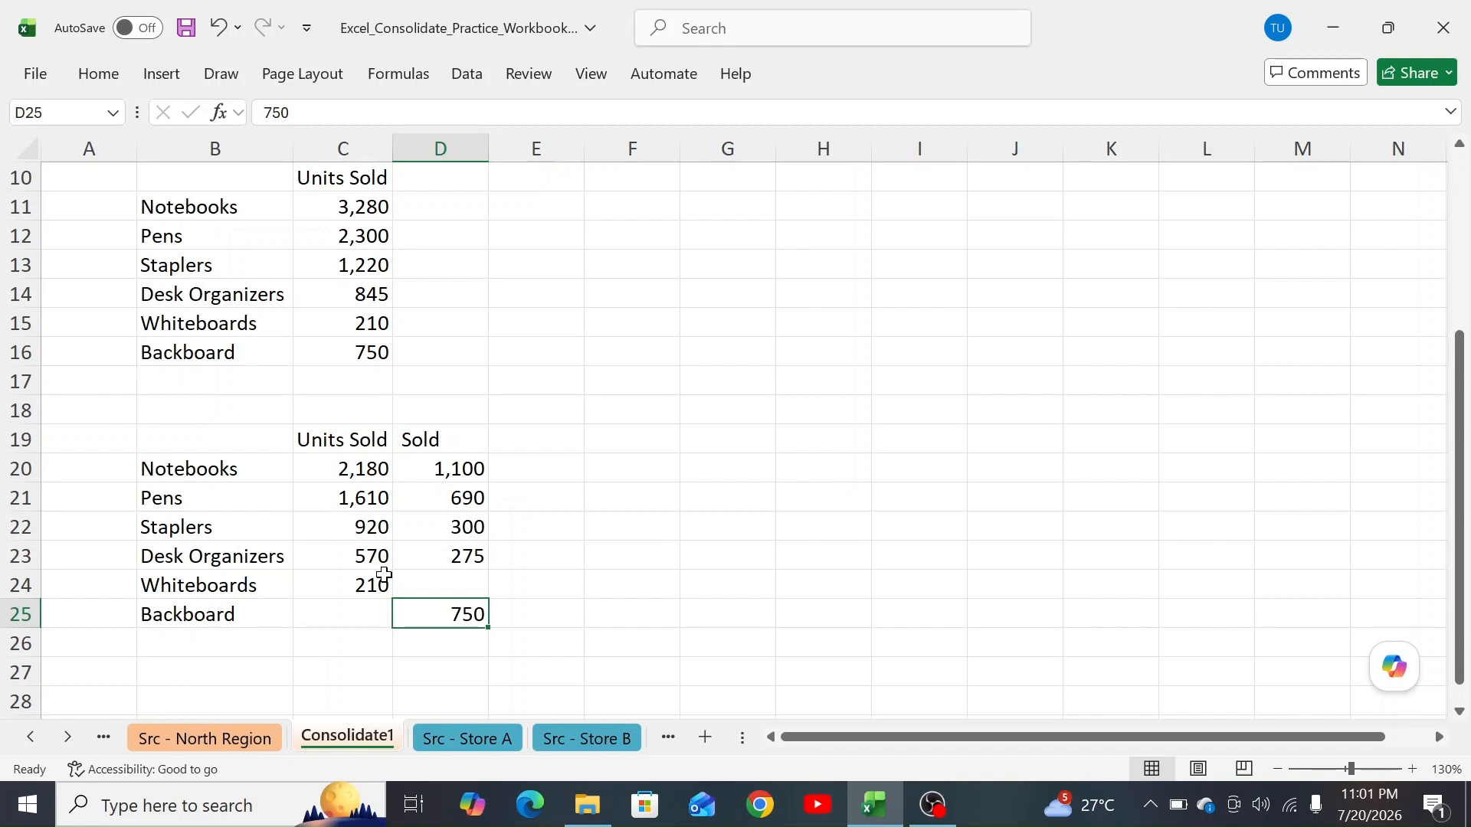
Review the product tables on the Src - Store A, Src - Store B and Src - Store C sheets
left_click(480, 743)
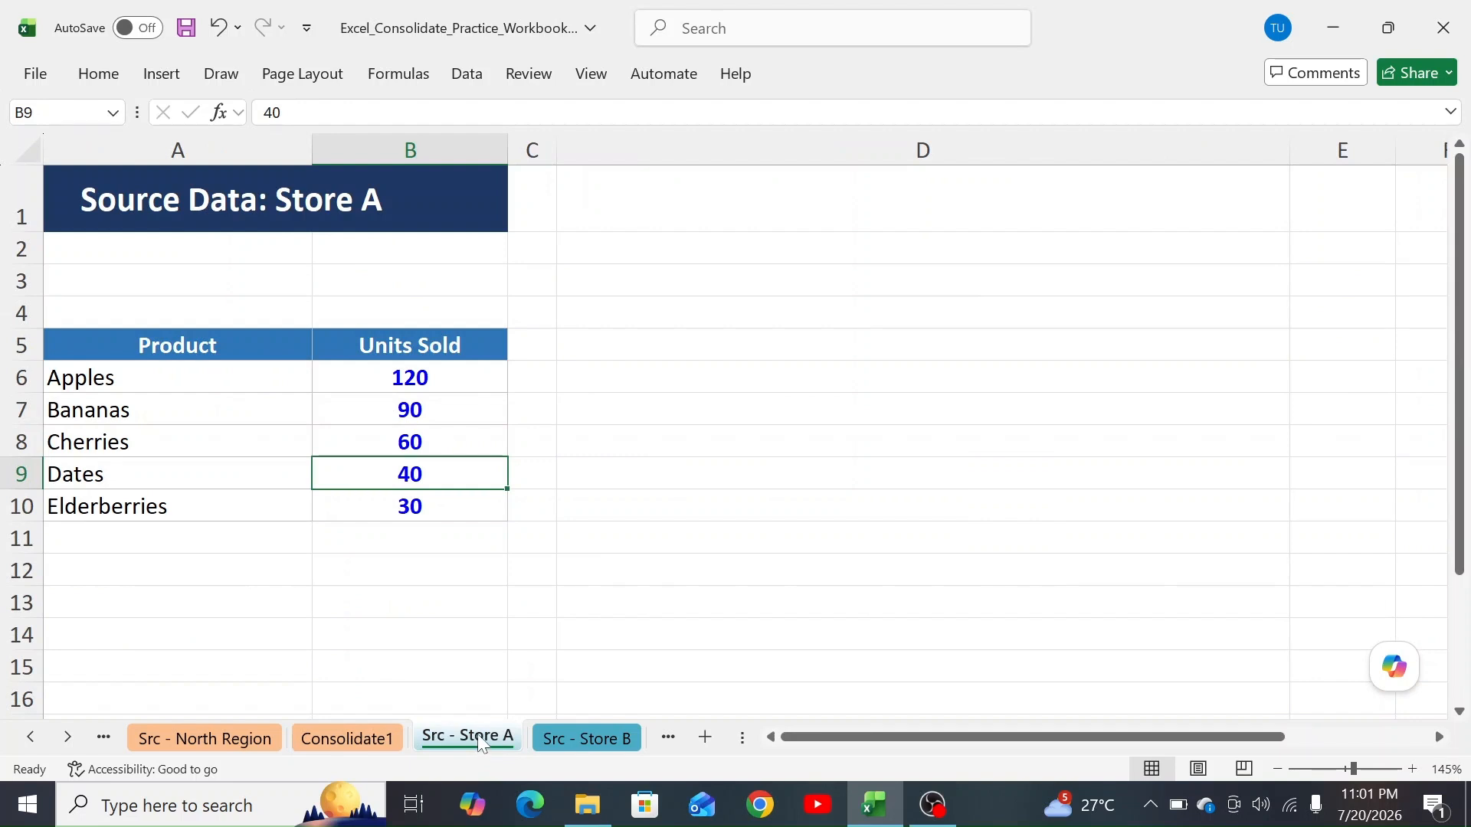
left_click(587, 738)
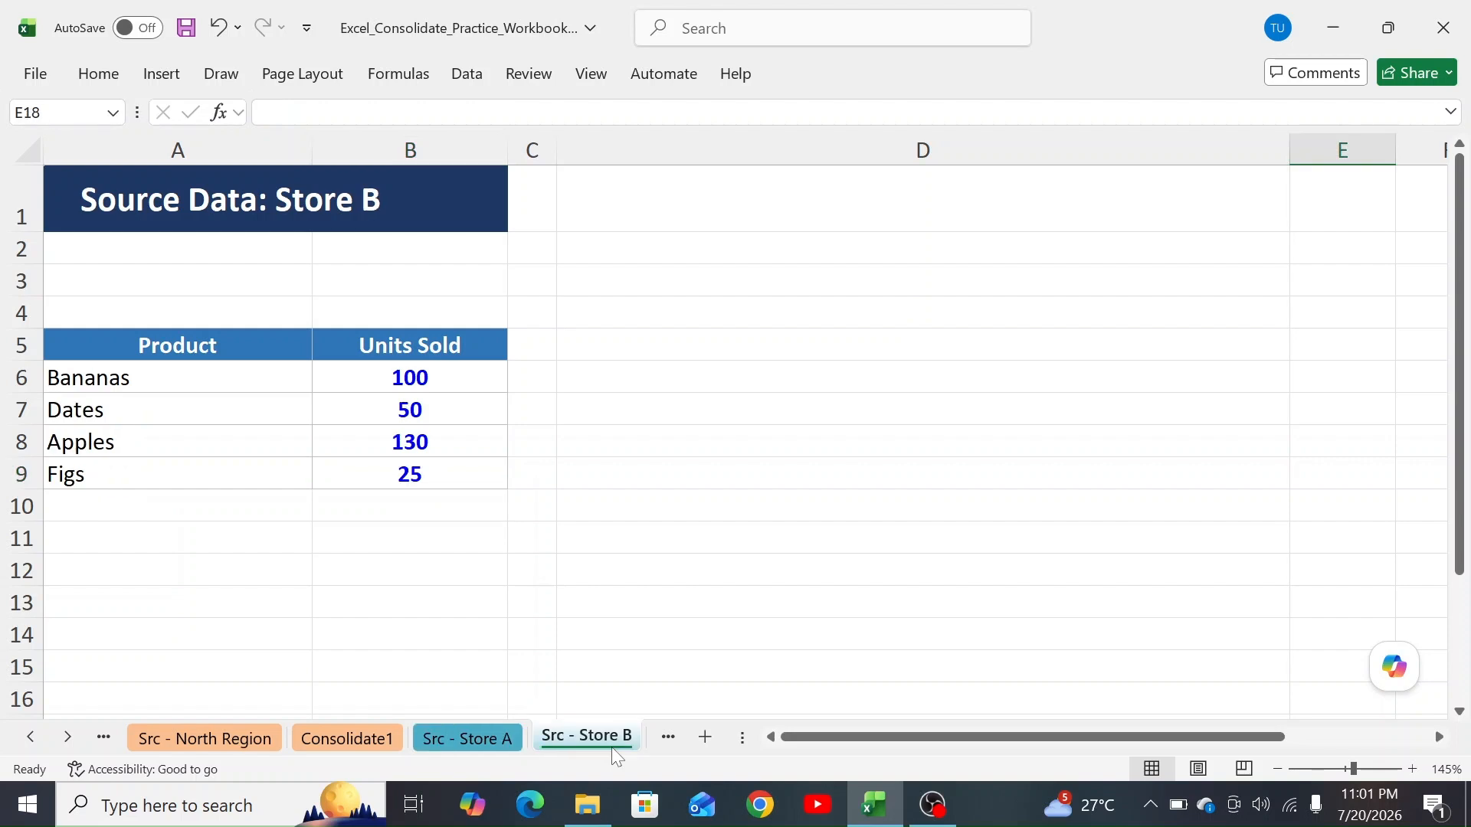
key("ctrl+Page_Down")
key("ctrl+Page_Down")
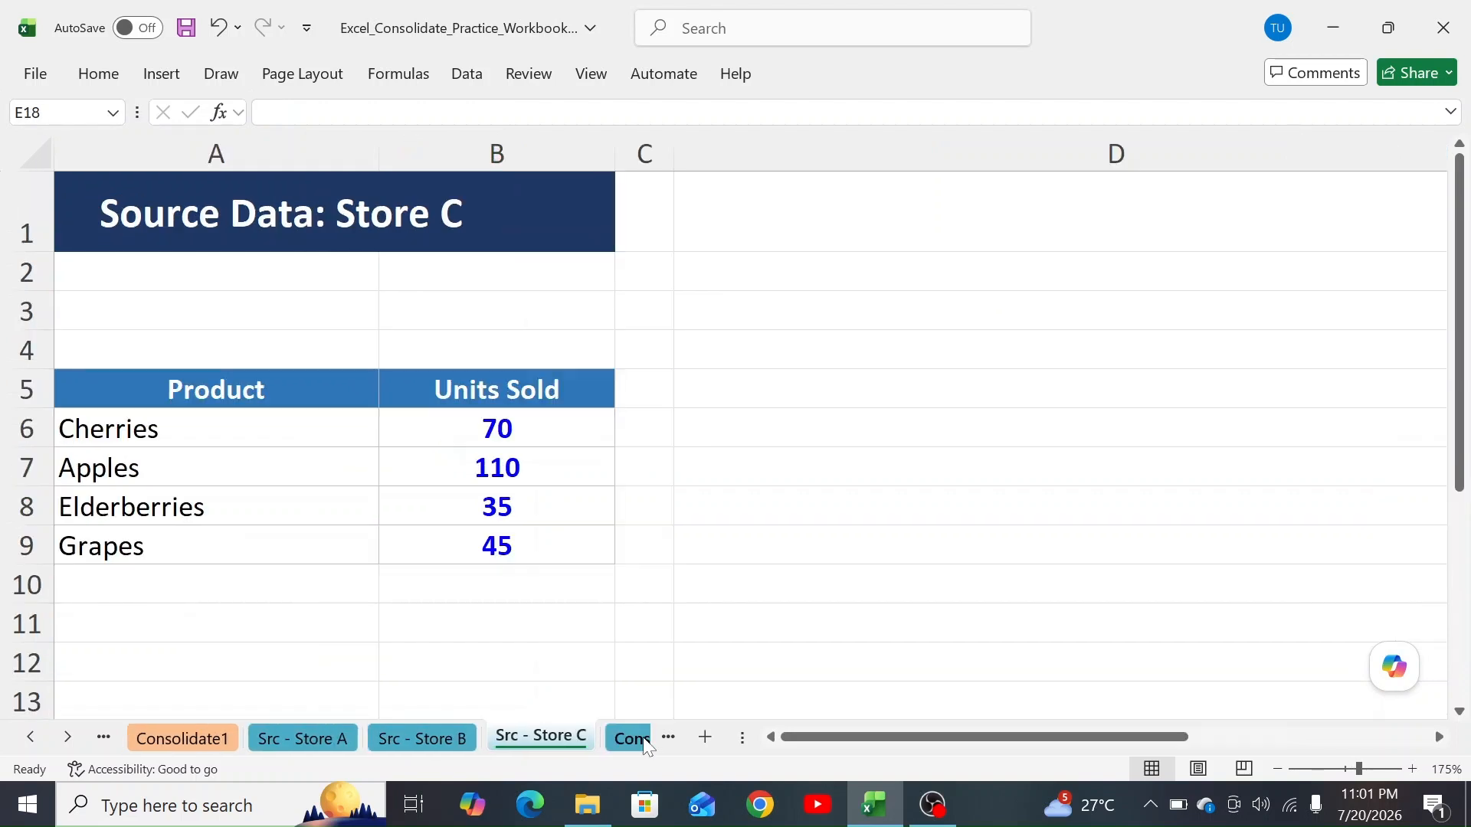
Set up a Sum consolidation at B3 of the Consolidate 2 sheet, adding Store C A5:B9, Store B A5:B9 and Store A A5:B10 as references
left_click(469, 74)
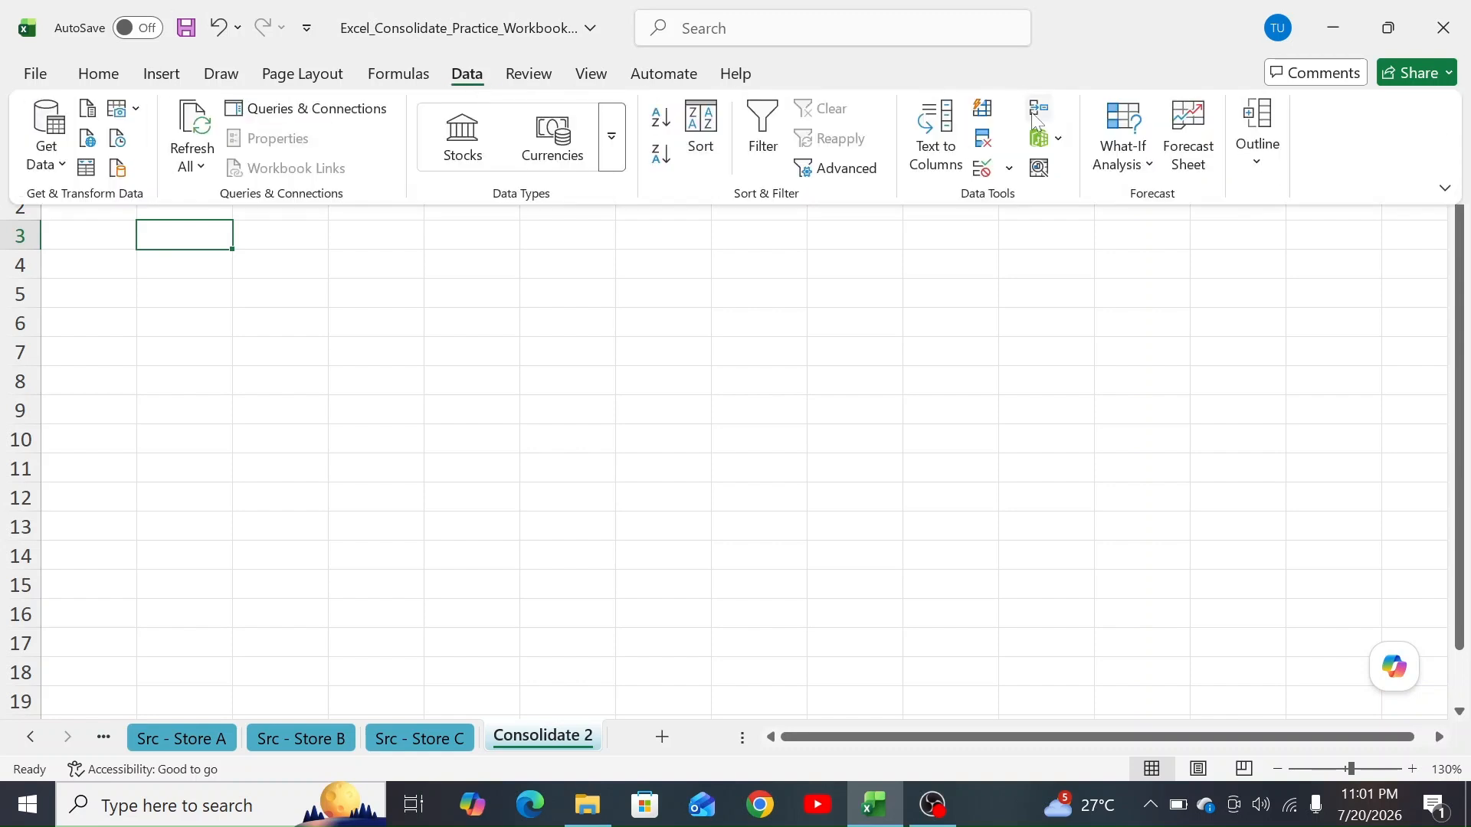
left_click(1040, 119)
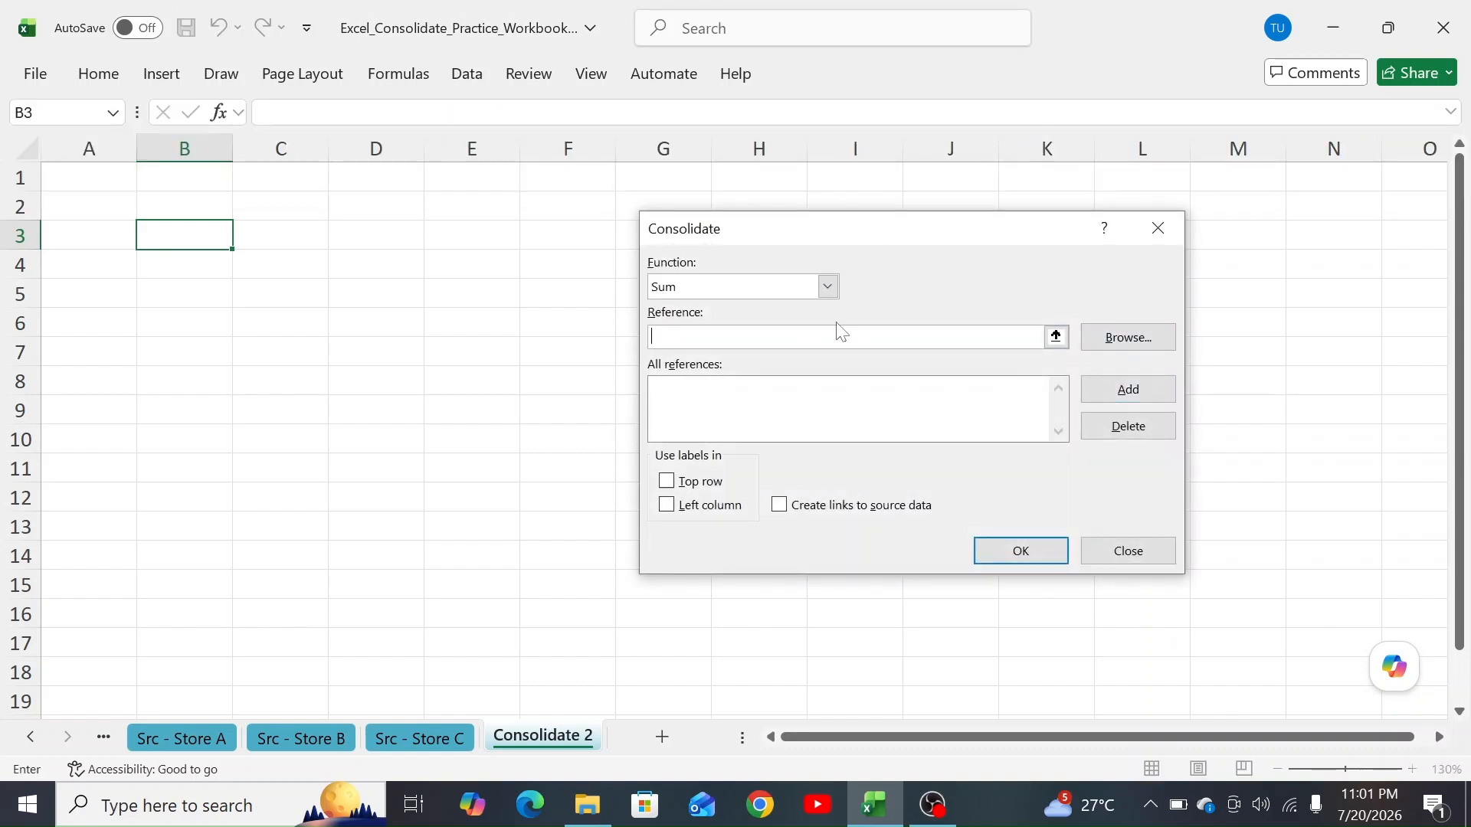
left_click(385, 732)
left_click_drag(115, 387, 495, 562)
left_click(1141, 395)
left_click(302, 737)
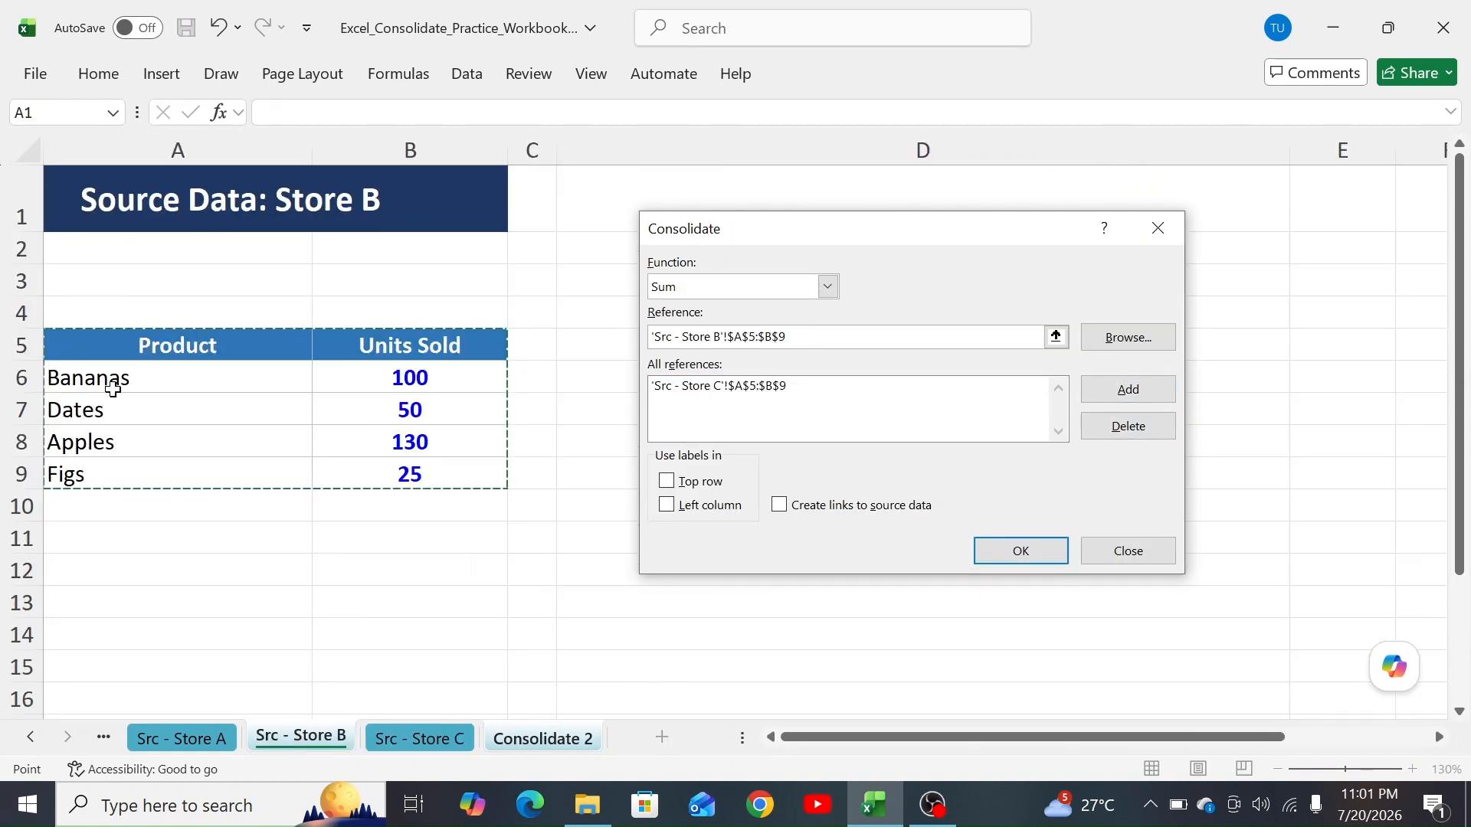
left_click(1114, 397)
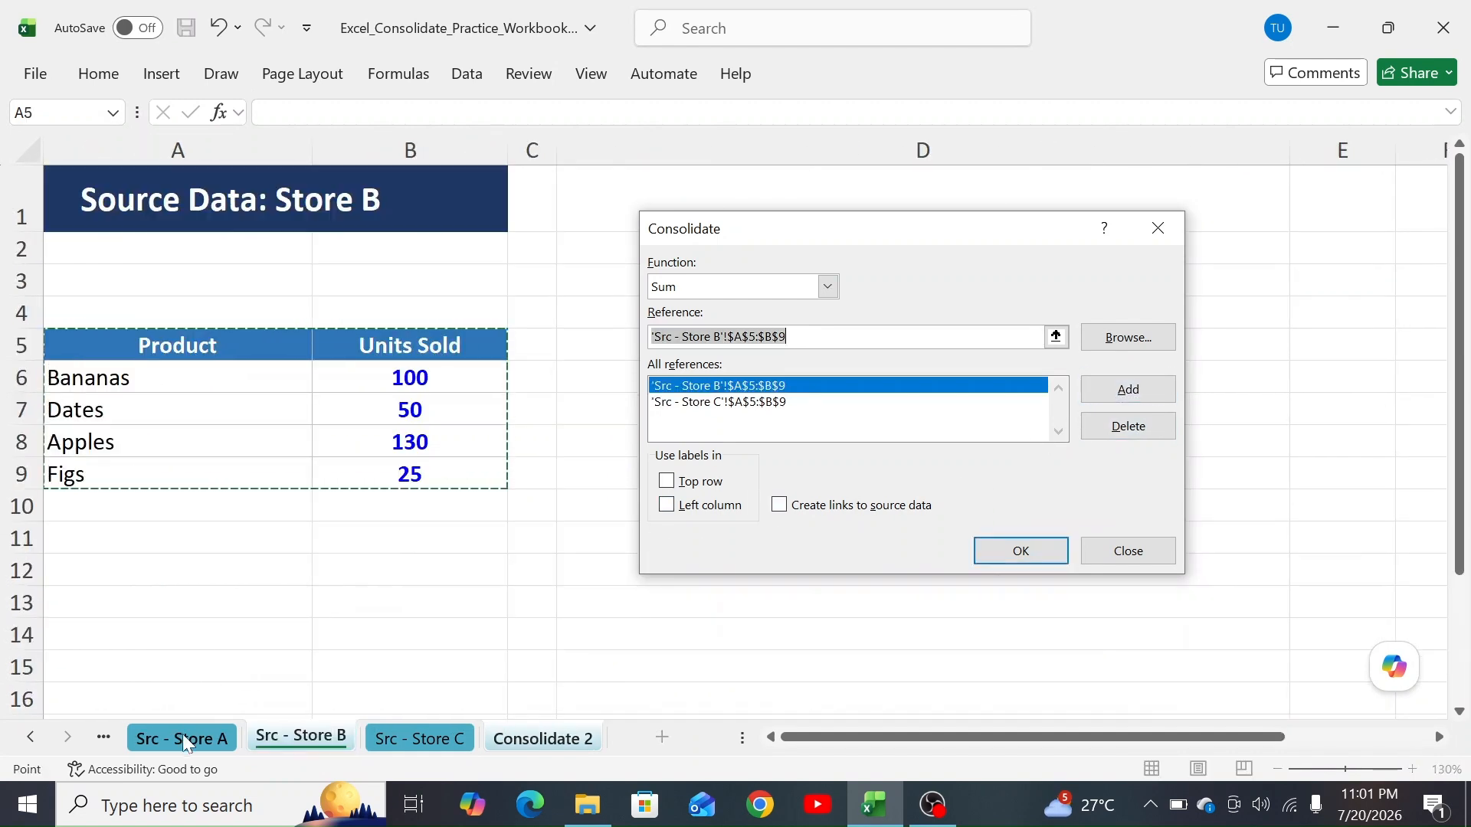
left_click(186, 740)
left_click_drag(145, 343, 414, 505)
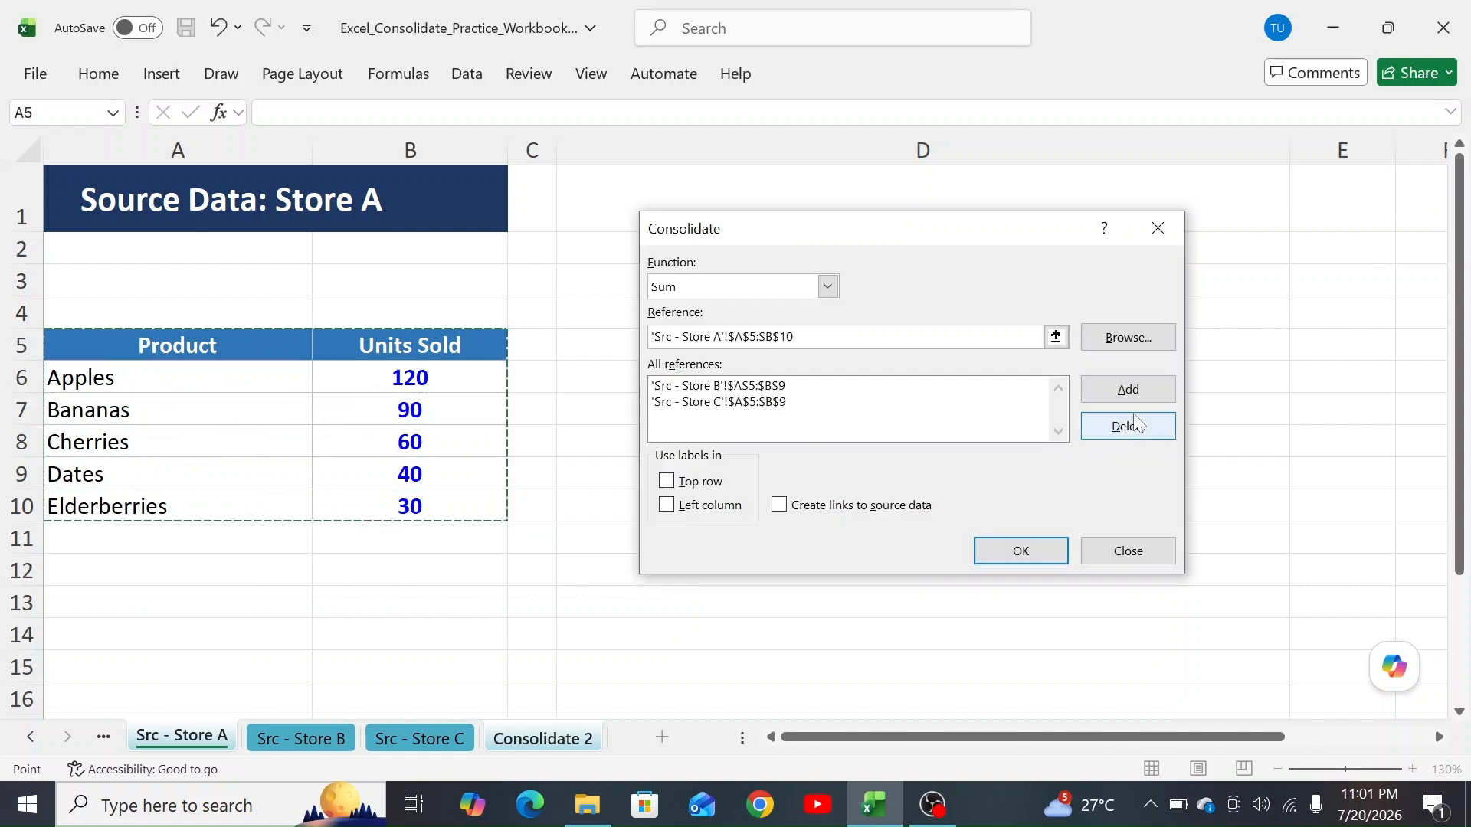
left_click(1164, 393)
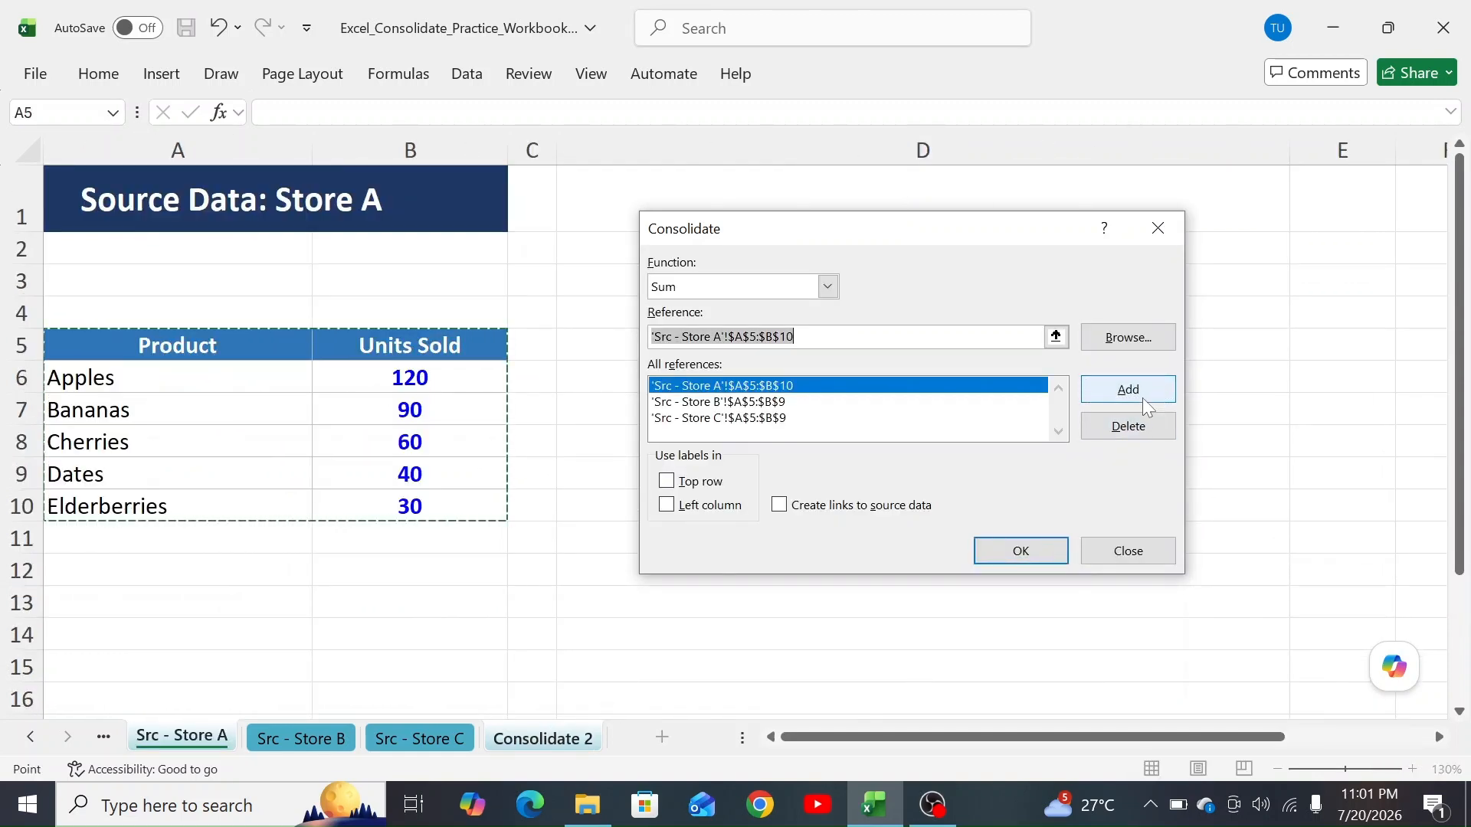
Run the consolidation using top row and left column labels, with links to the source data
left_click(697, 483)
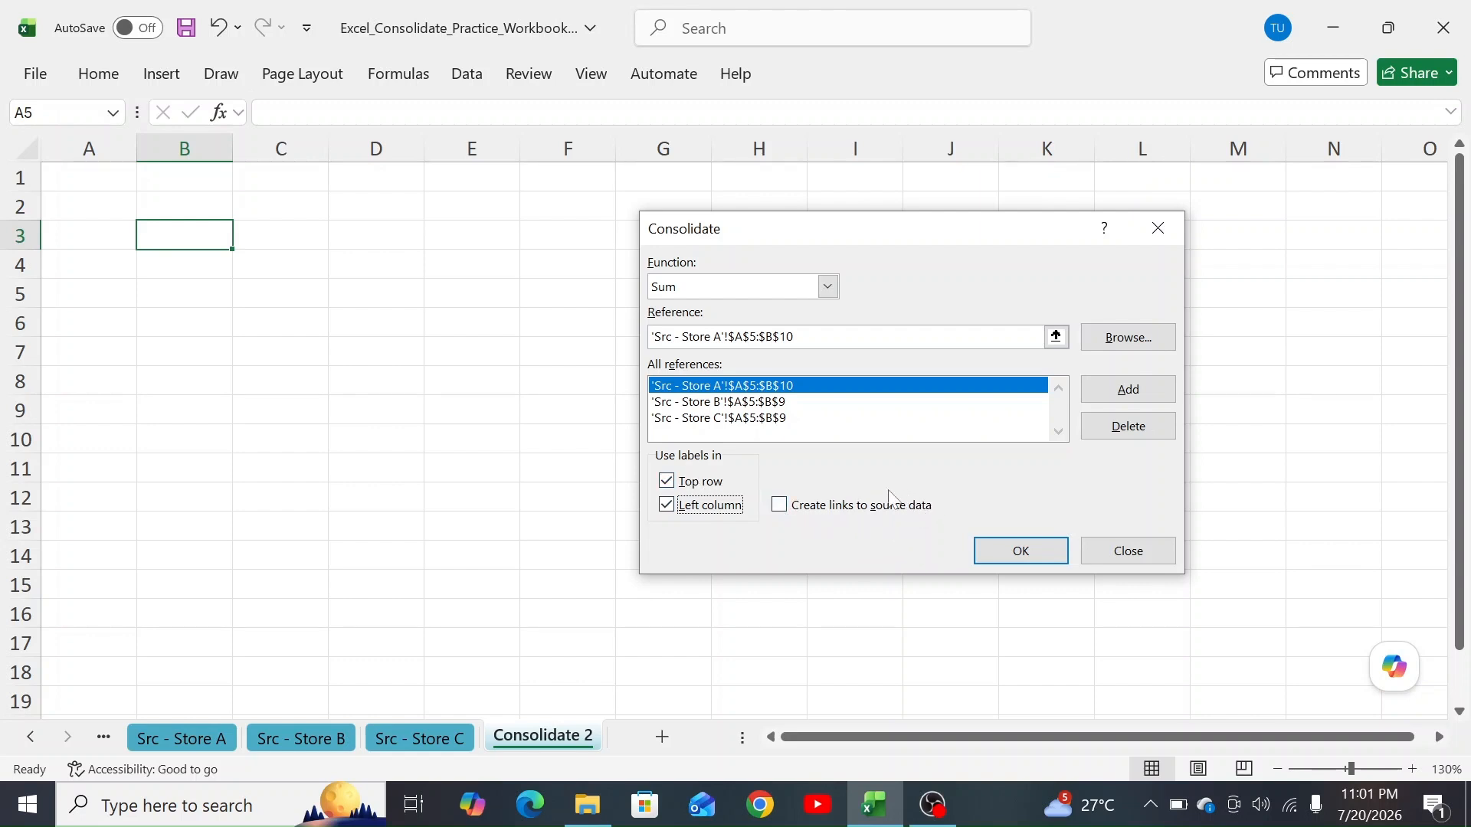
left_click(781, 506)
left_click(982, 551)
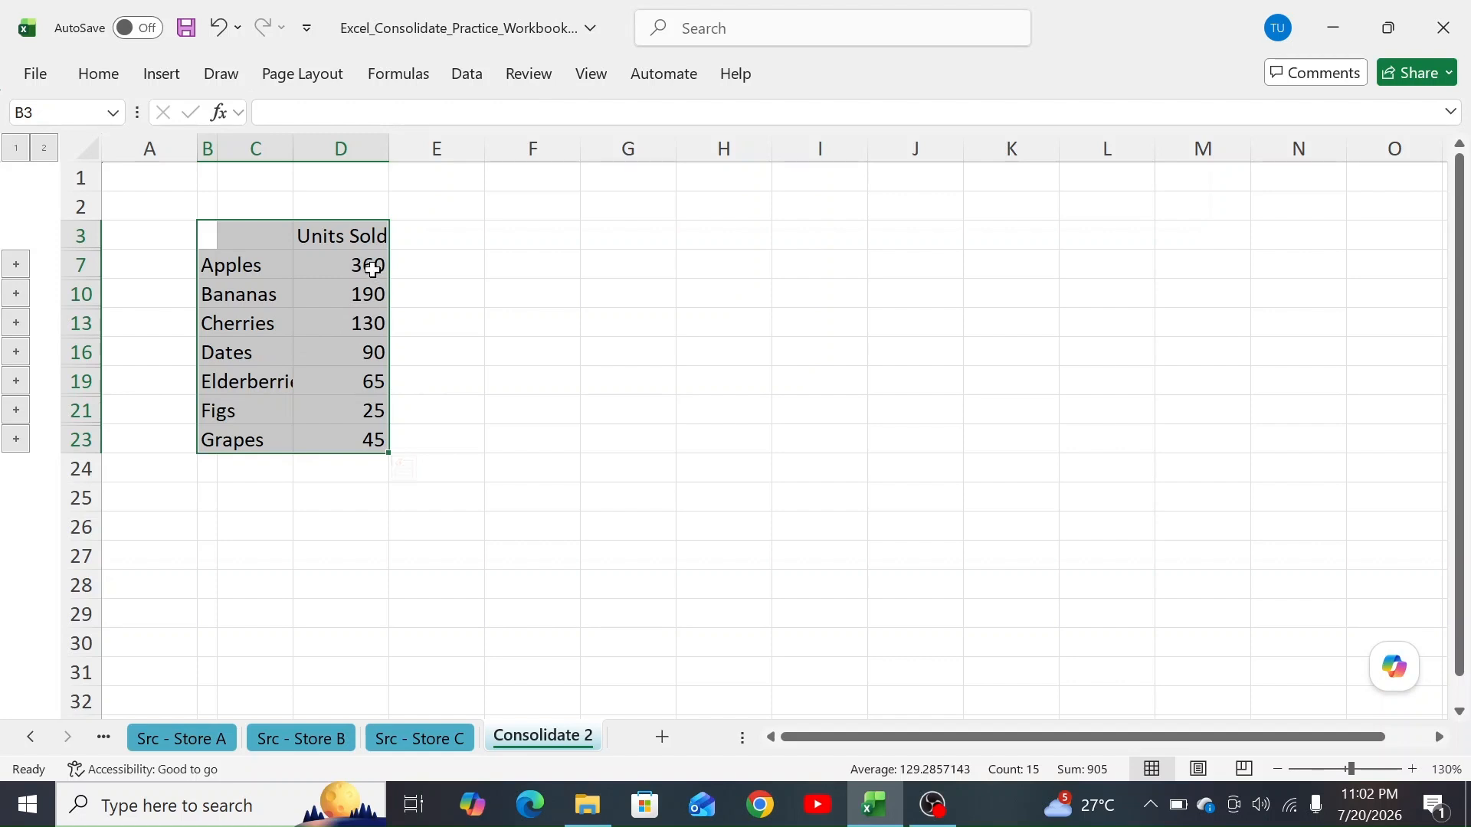
Set the Grapes units in cell B9 of the Src - Store C sheet to 450 and check the Grapes total on Consolidate 2
left_click(373, 268)
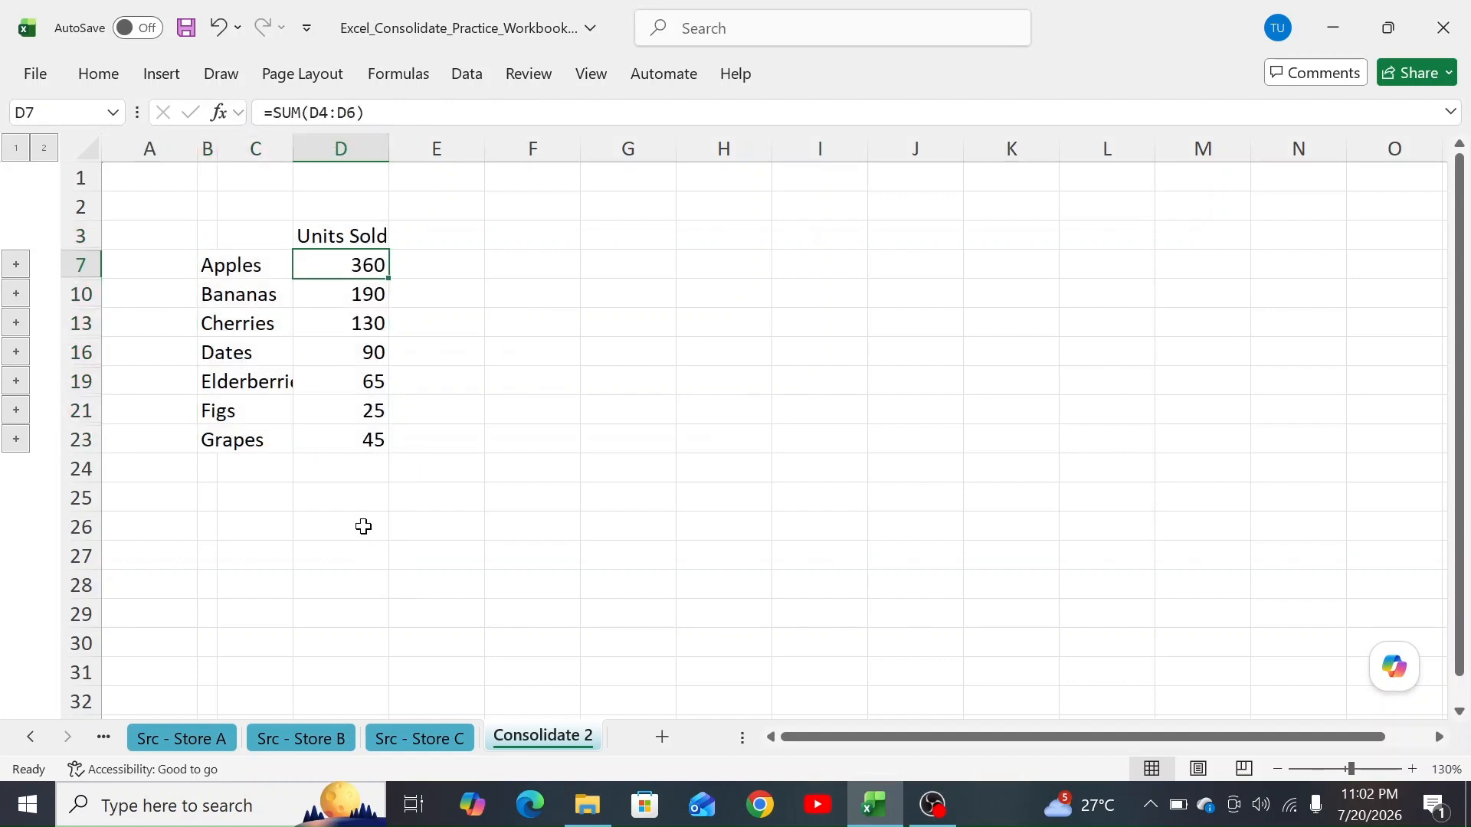
left_click(374, 442)
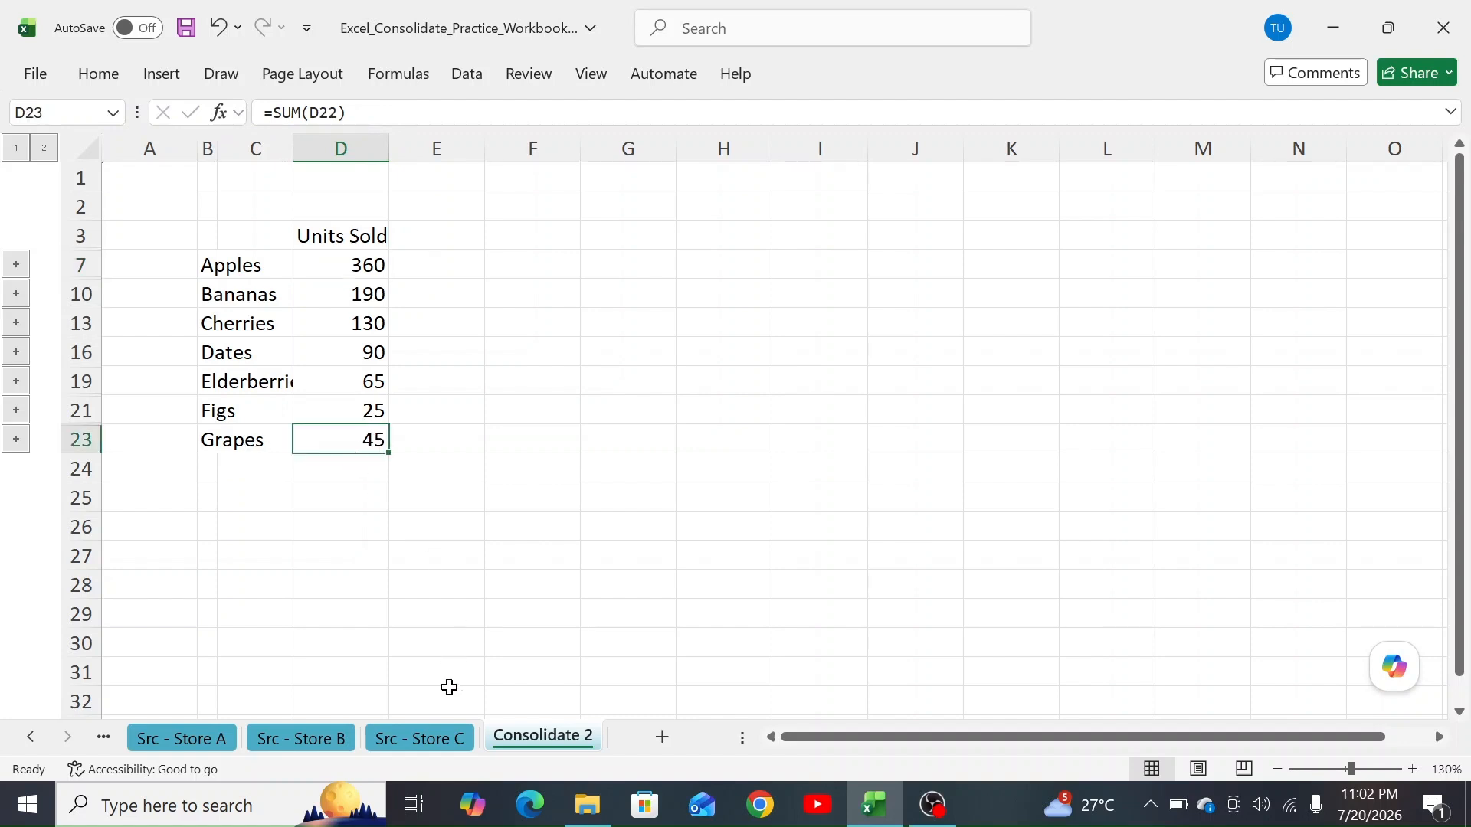
left_click(425, 739)
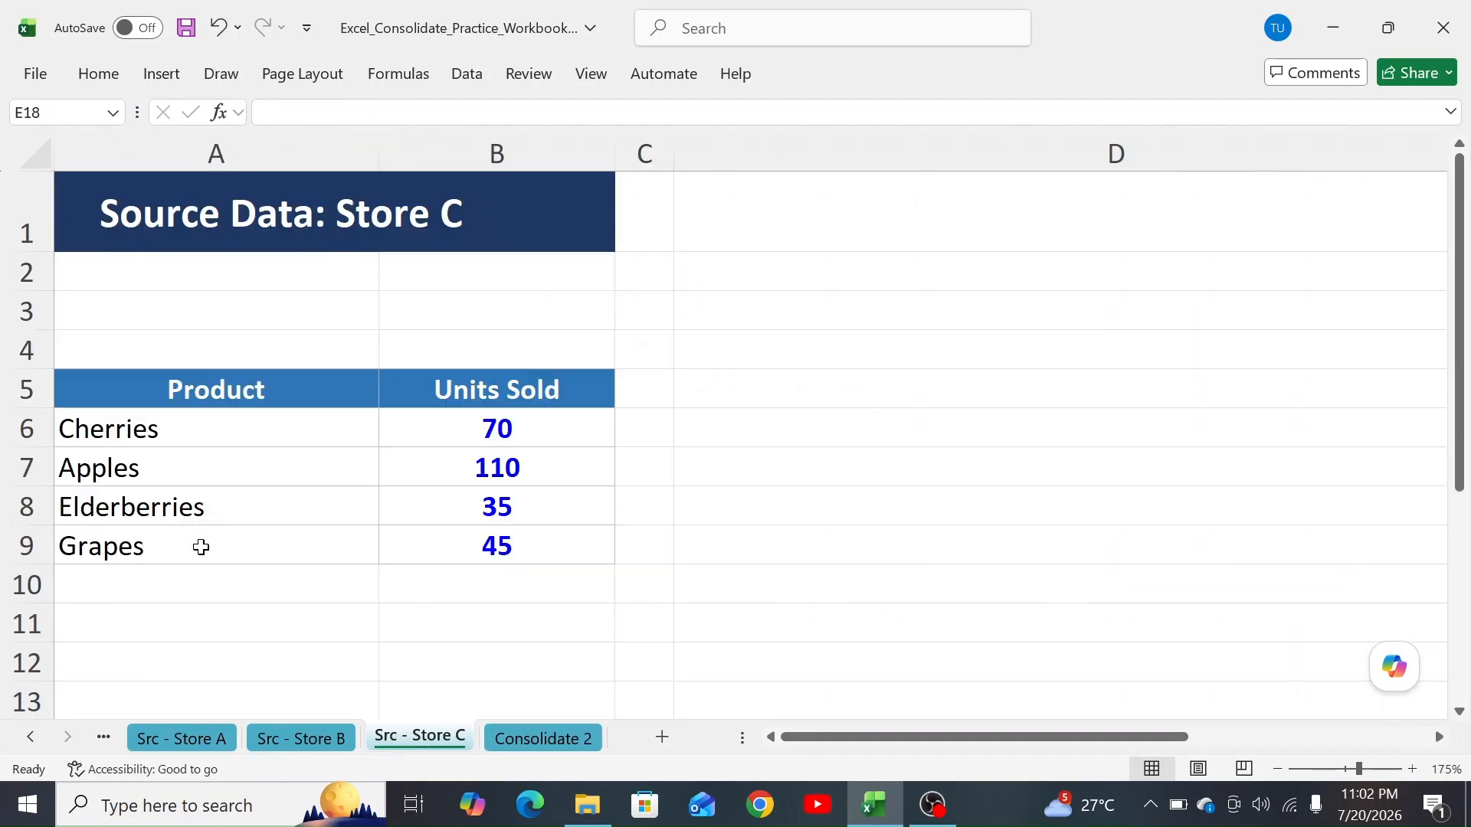
left_click(486, 550)
key("F2")
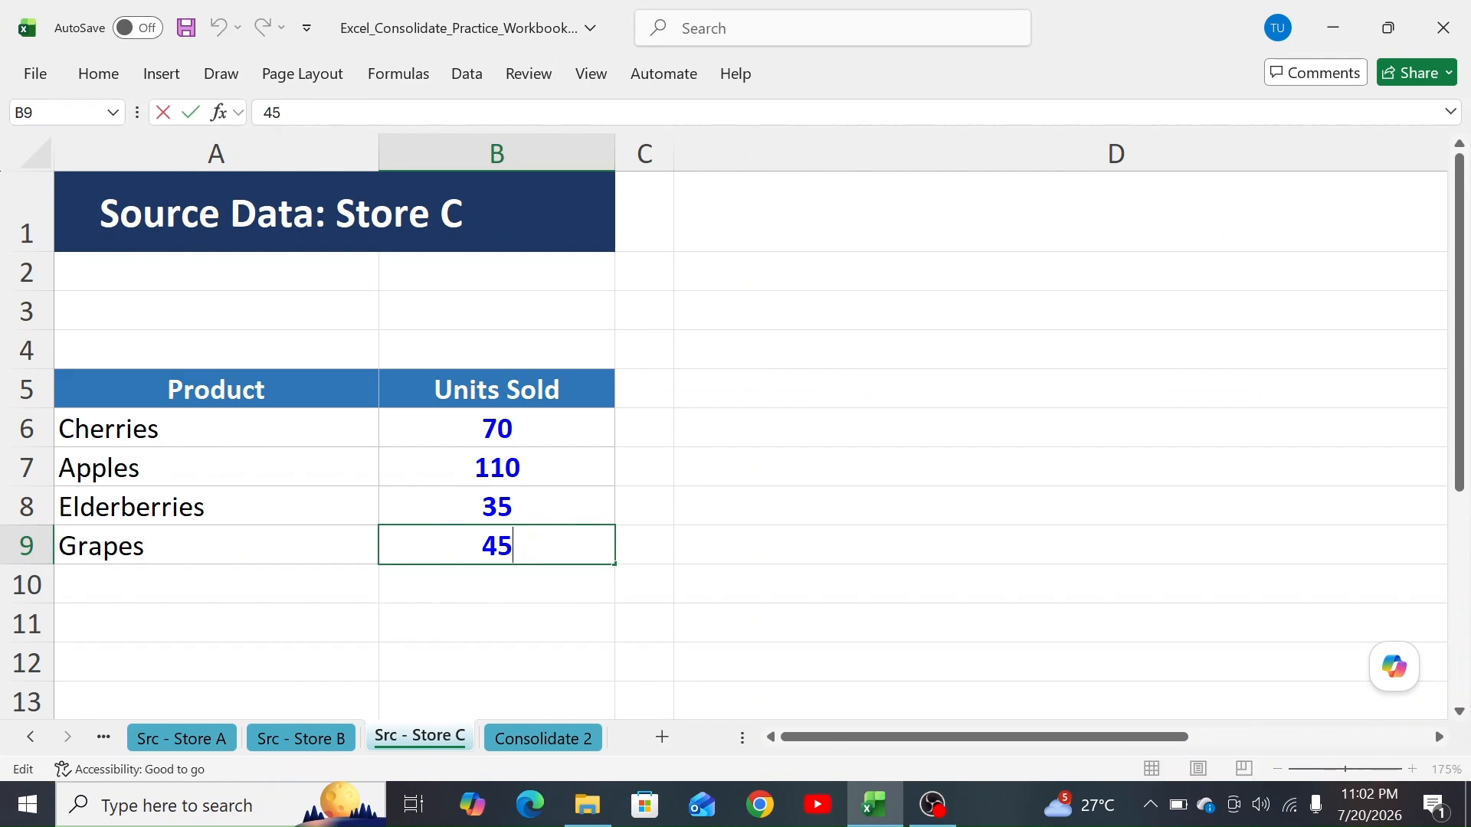
type("0")
key("Return")
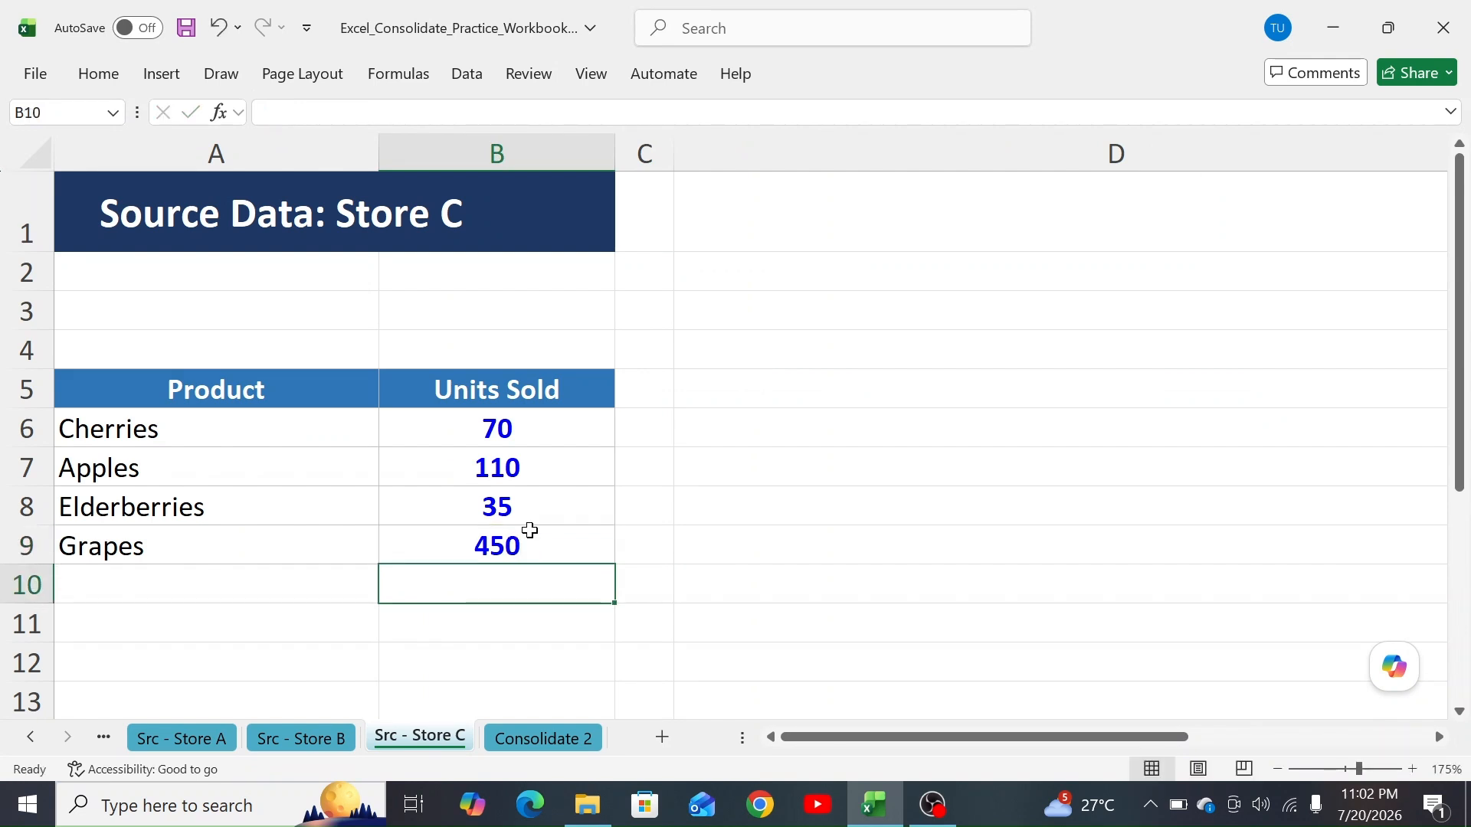
left_click(540, 739)
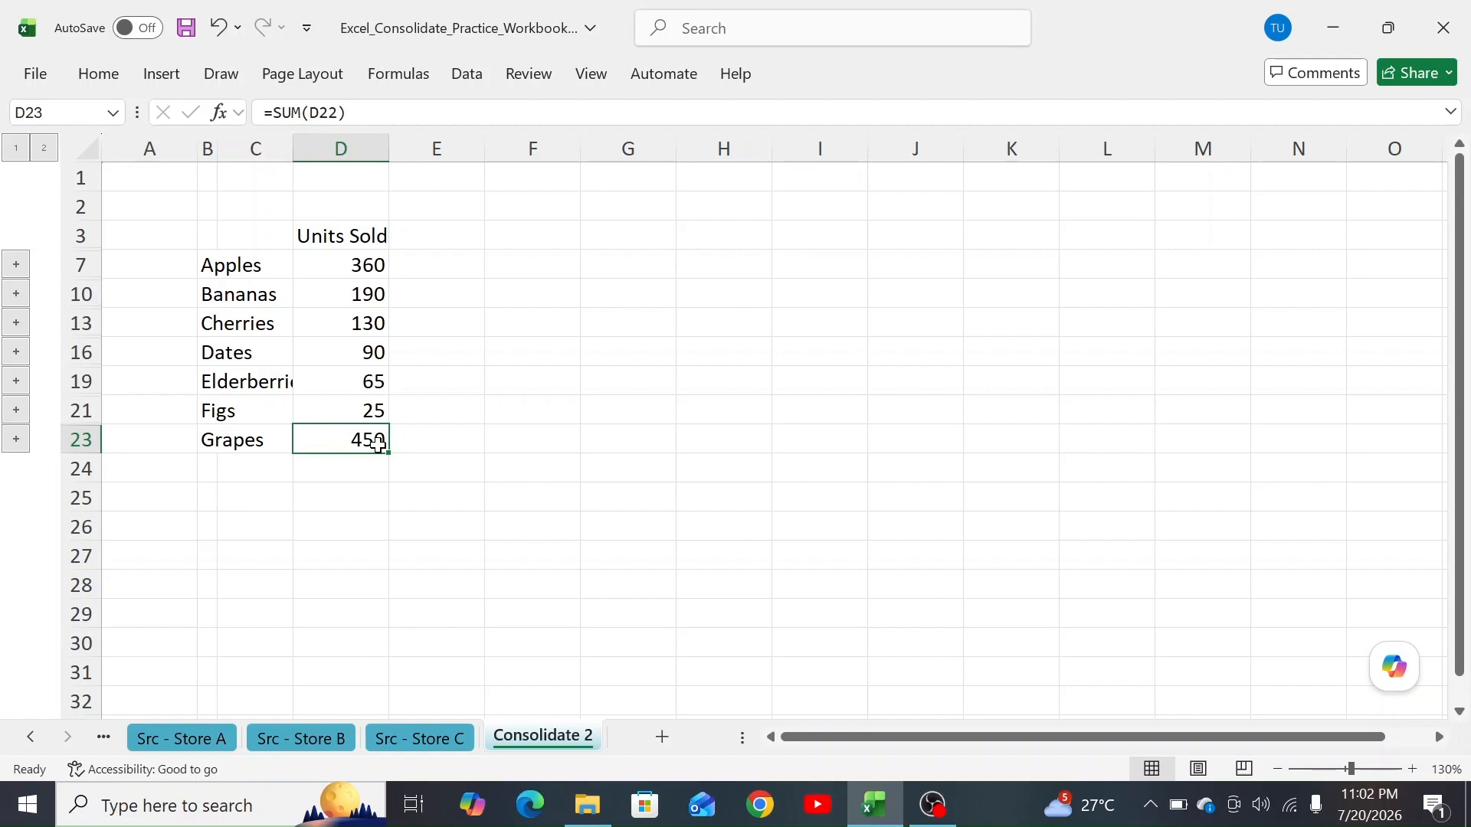
Expand the Apples detail rows with a wider column C and inspect the SUM formula in D7
left_click(16, 265)
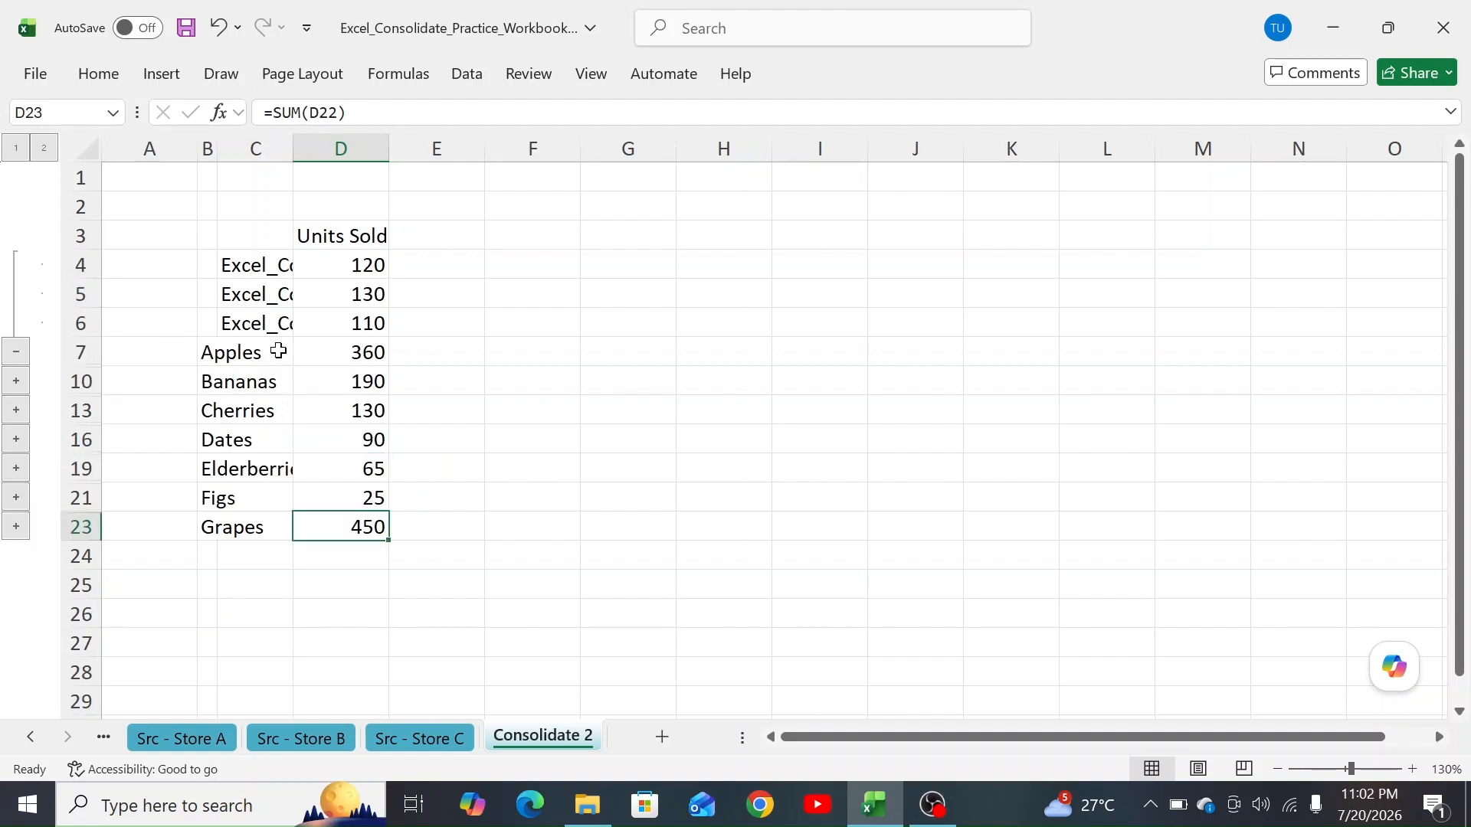
left_click_drag(295, 147, 499, 158)
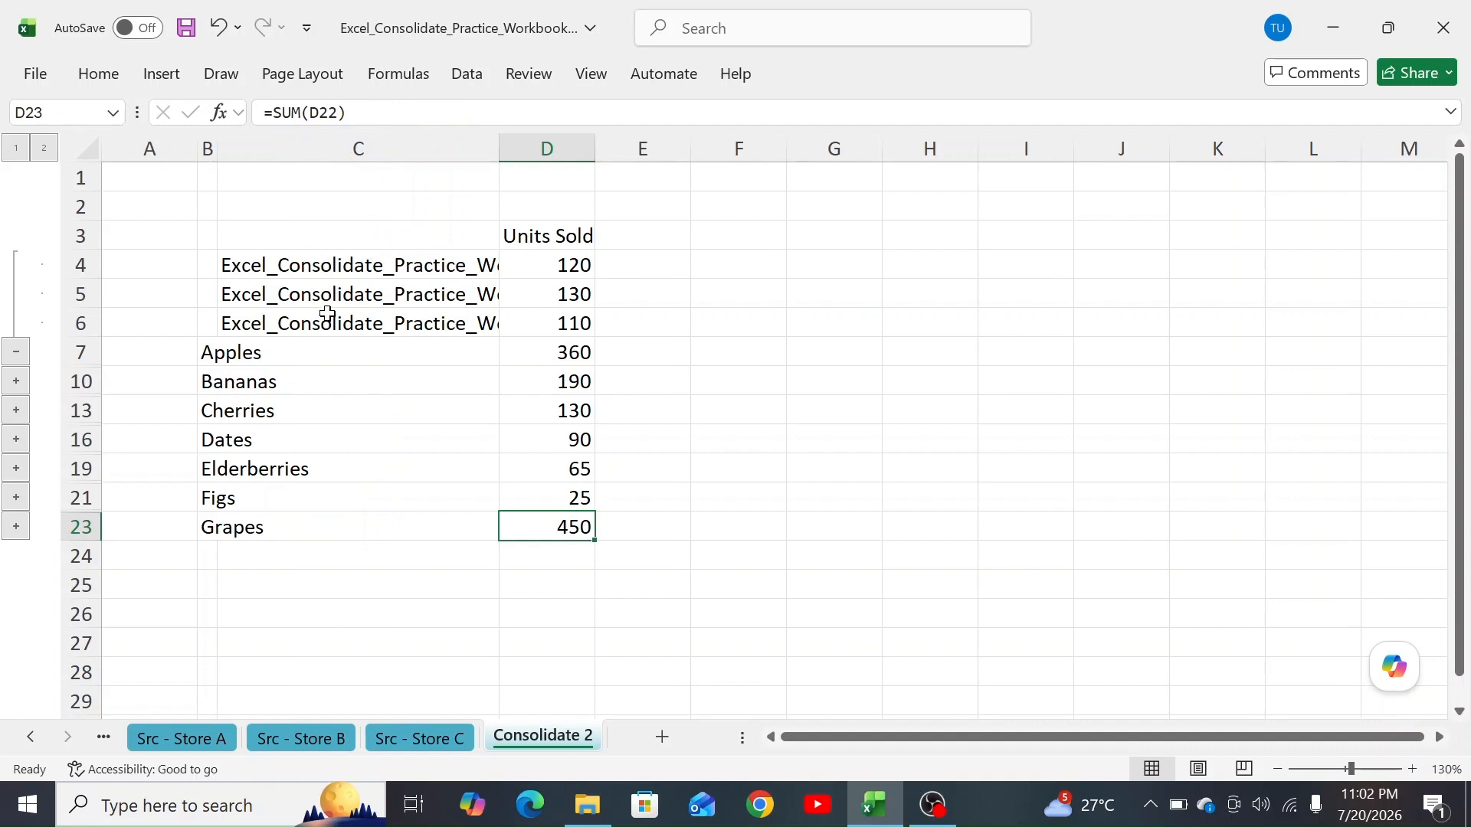
left_click(567, 350)
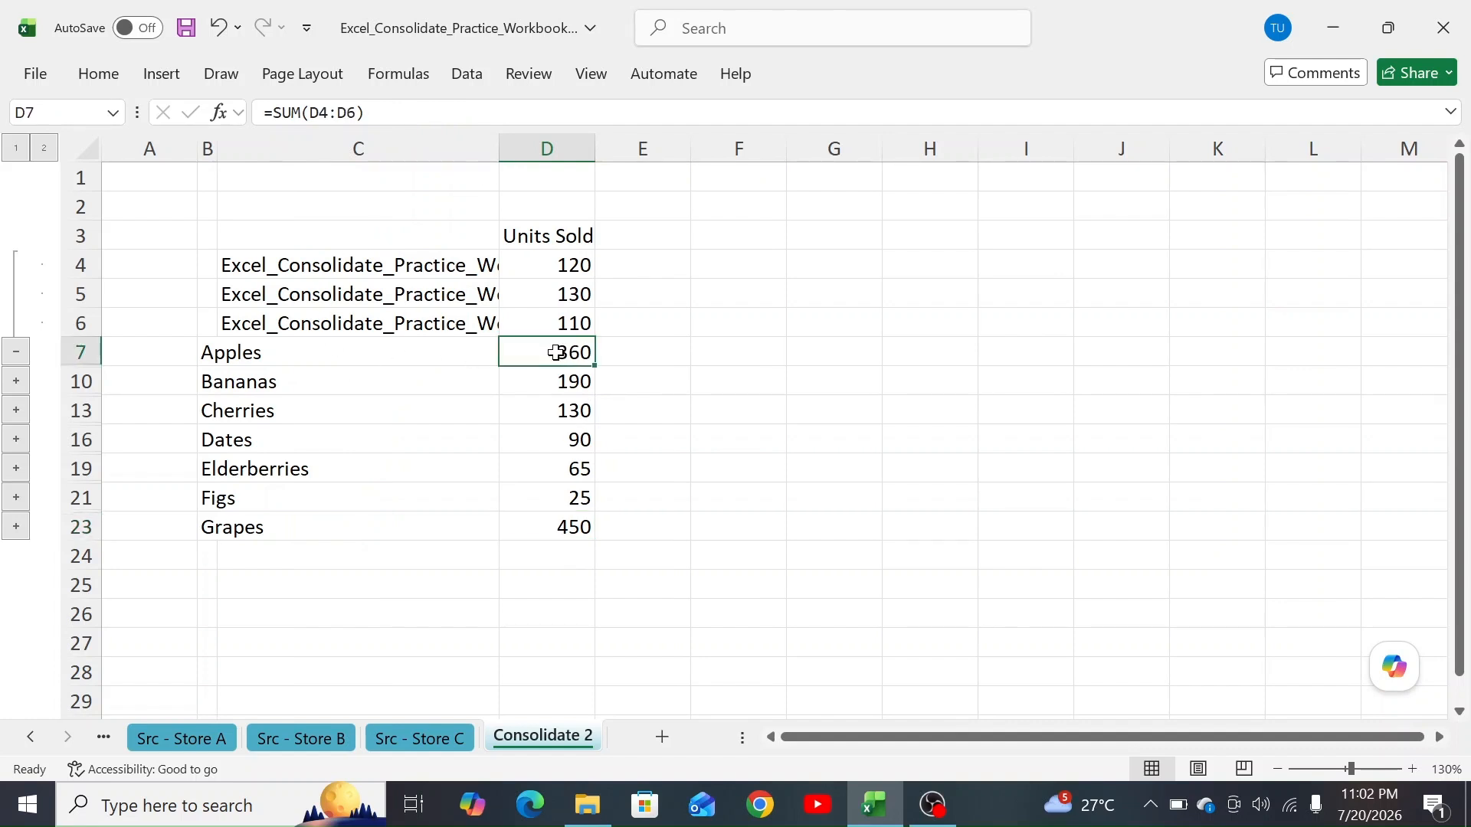
double_click(567, 349)
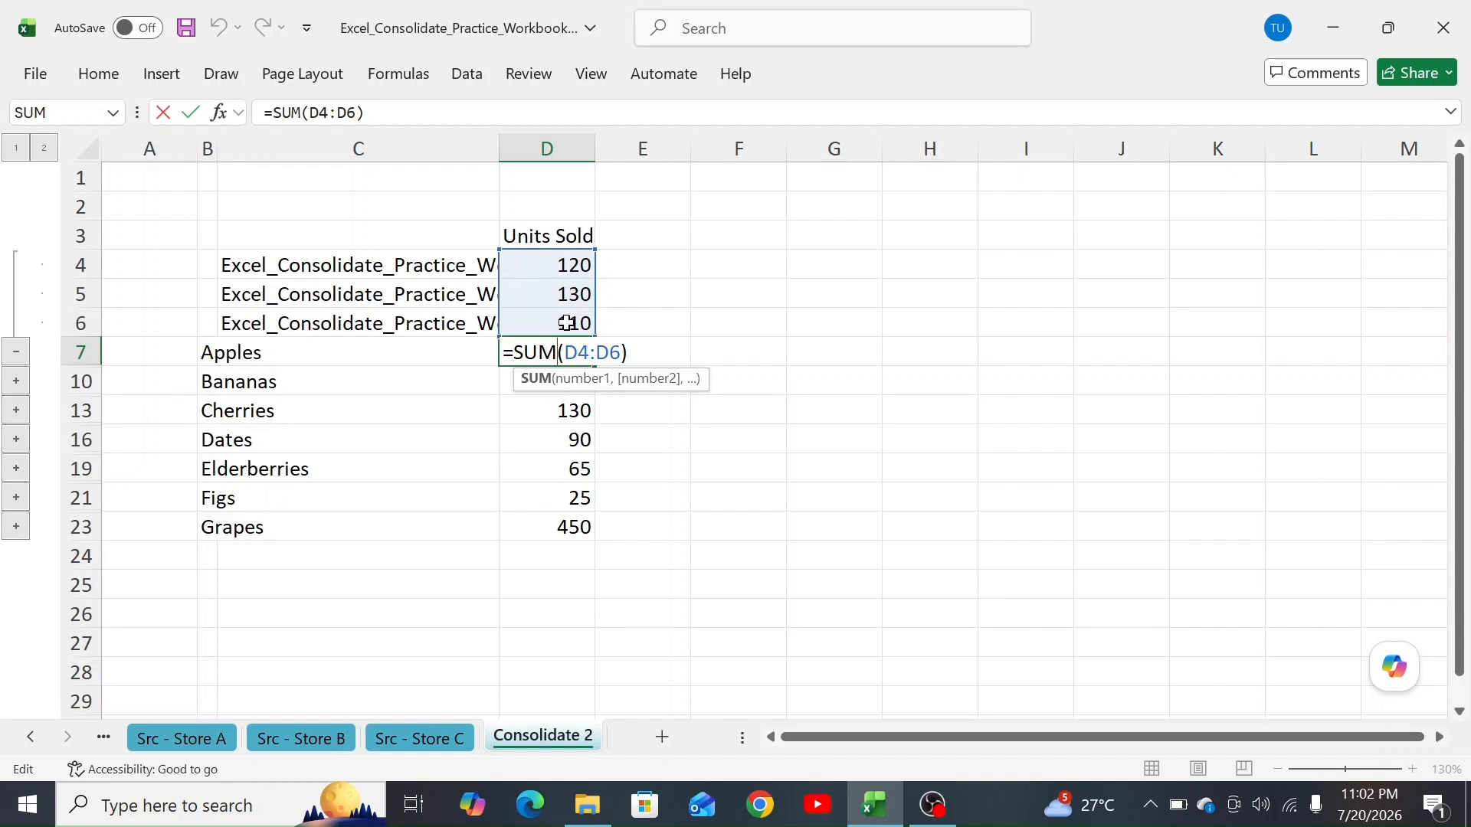
key("ctrl+Return")
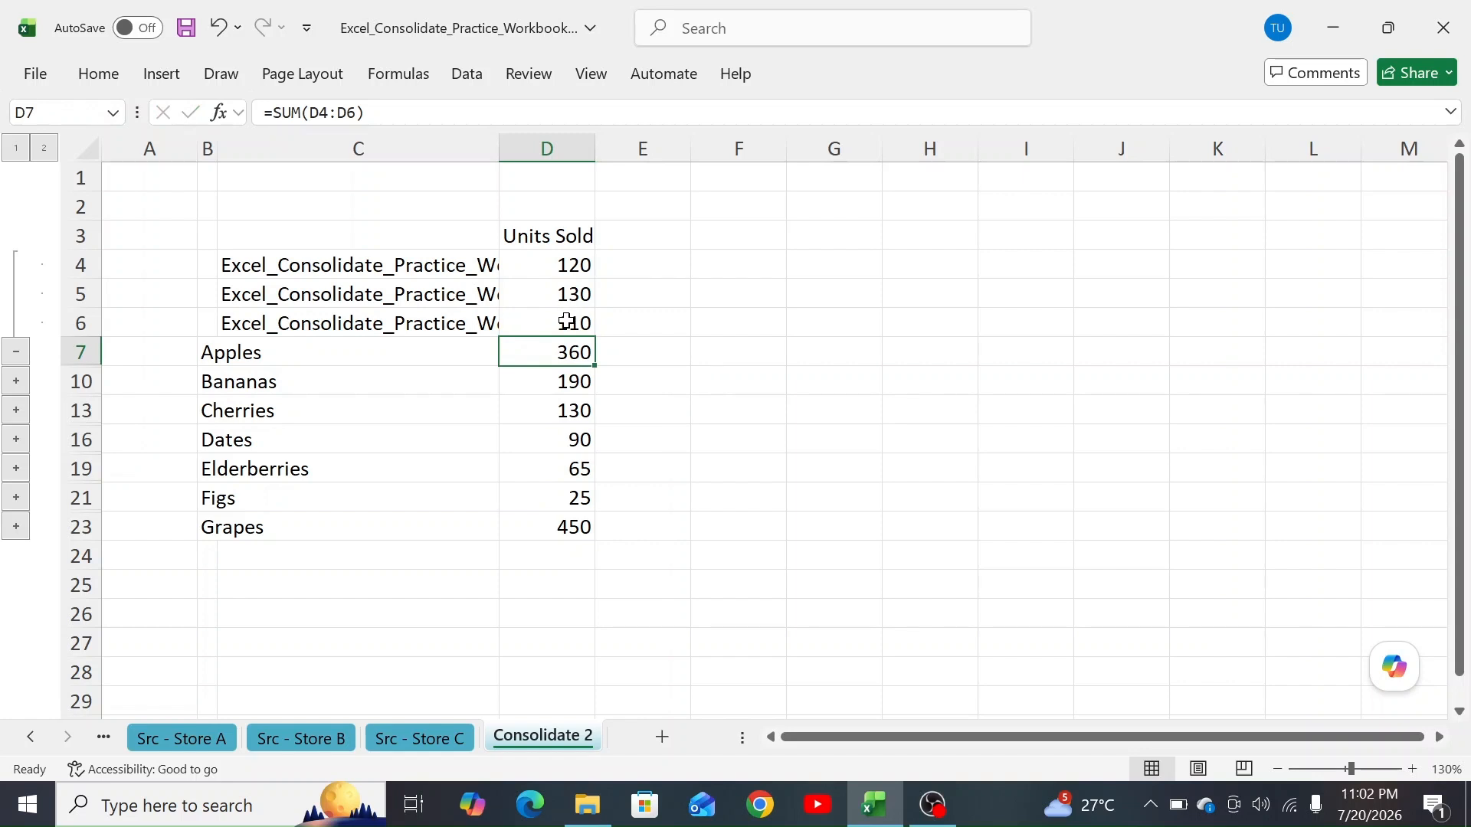
Trace the linked Apples figure in D4 to cell B6 of the Src - Store A sheet, and collapse the Apples detail rows
left_click(567, 266)
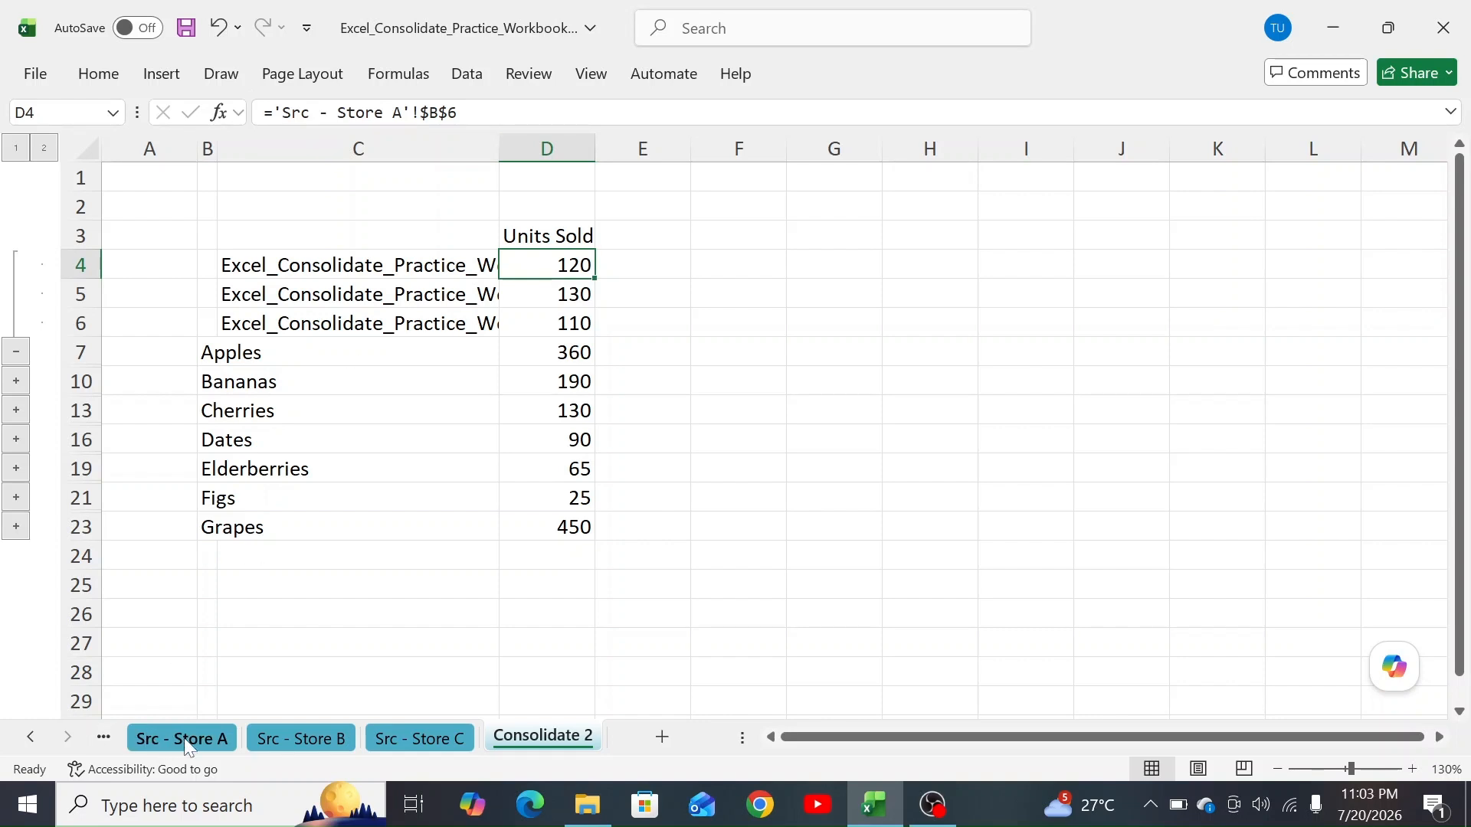
left_click(210, 740)
left_click(398, 377)
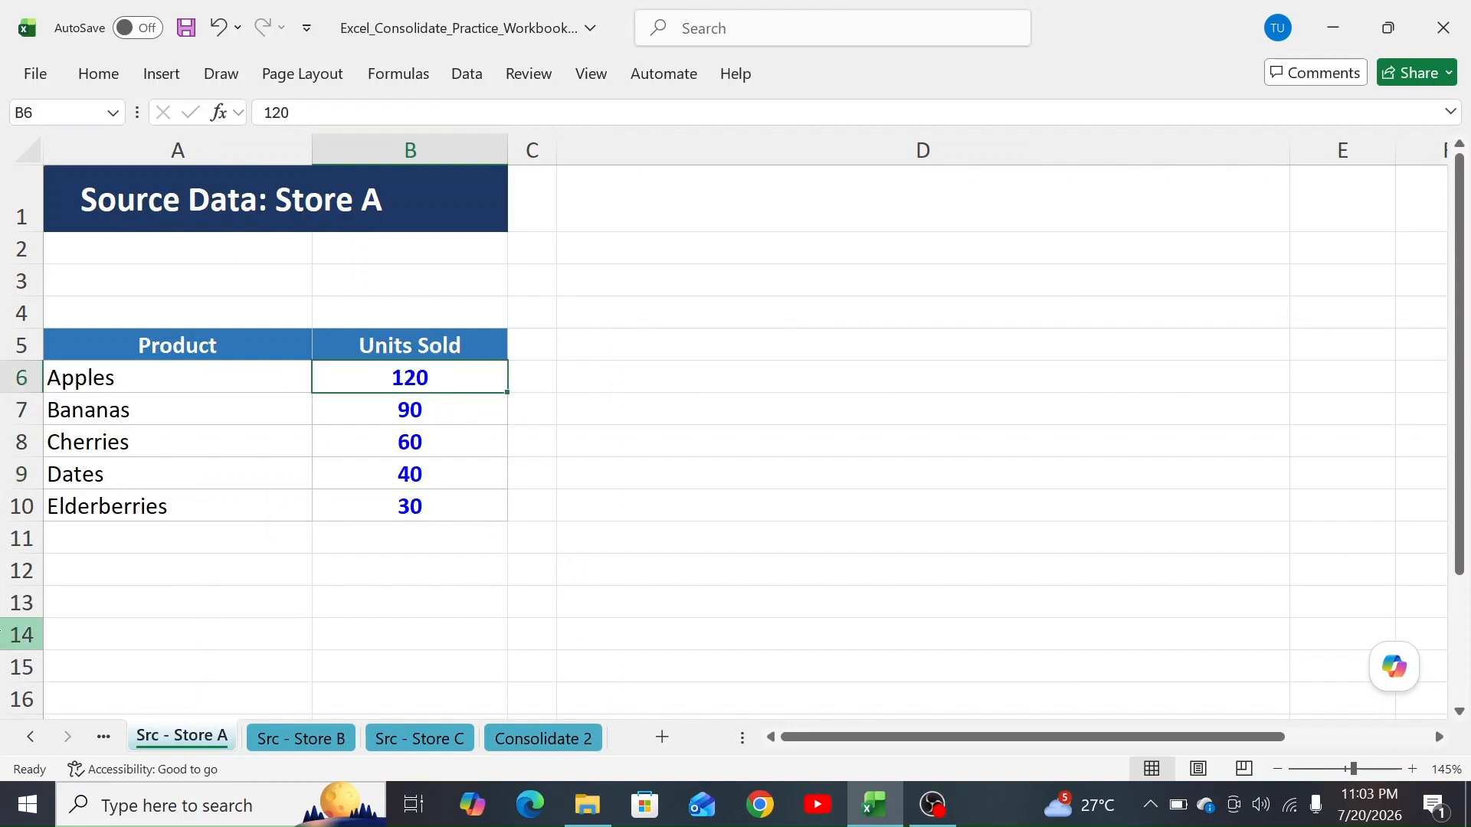
left_click(543, 739)
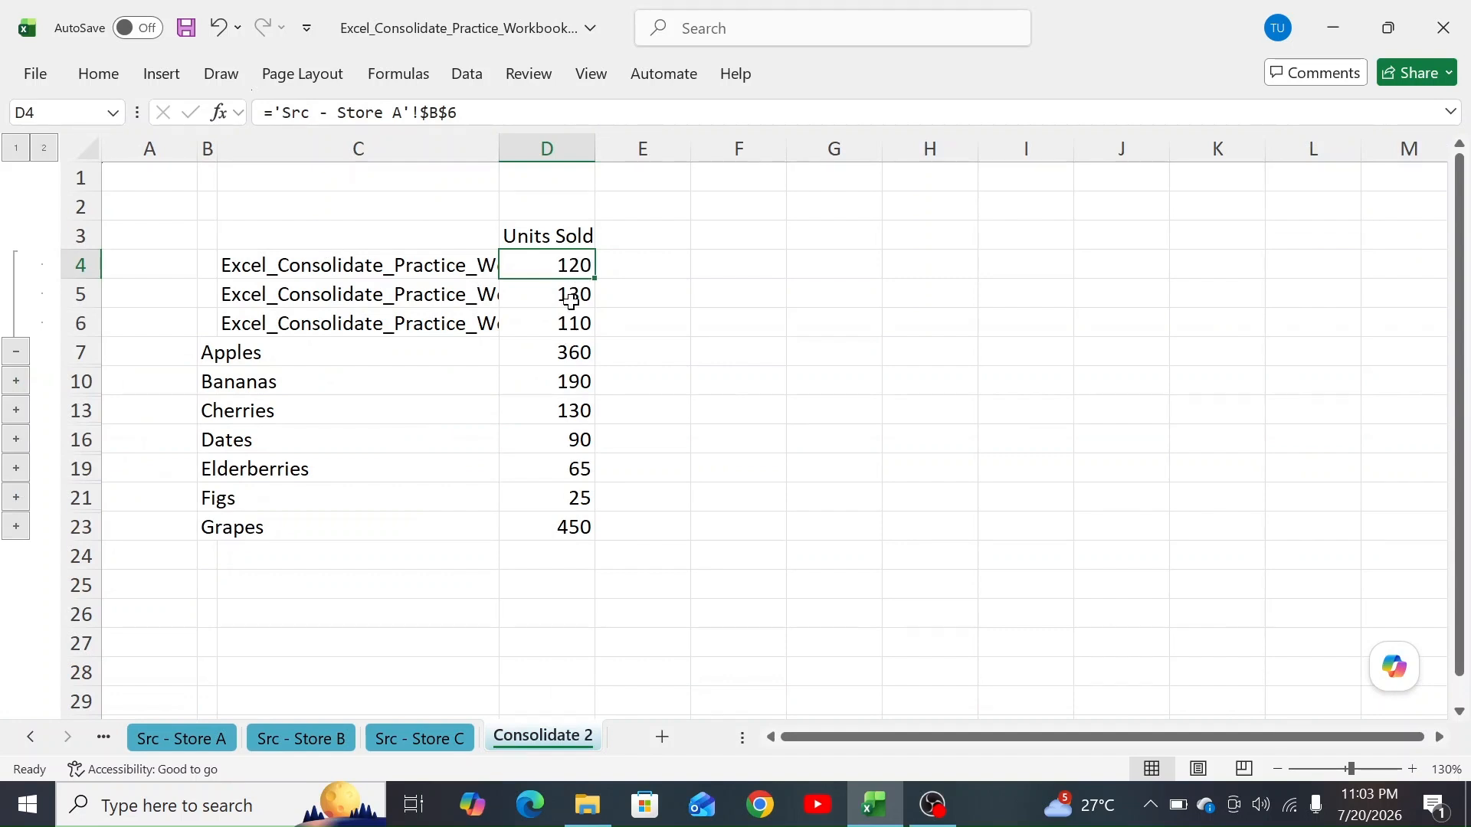
left_click(569, 353)
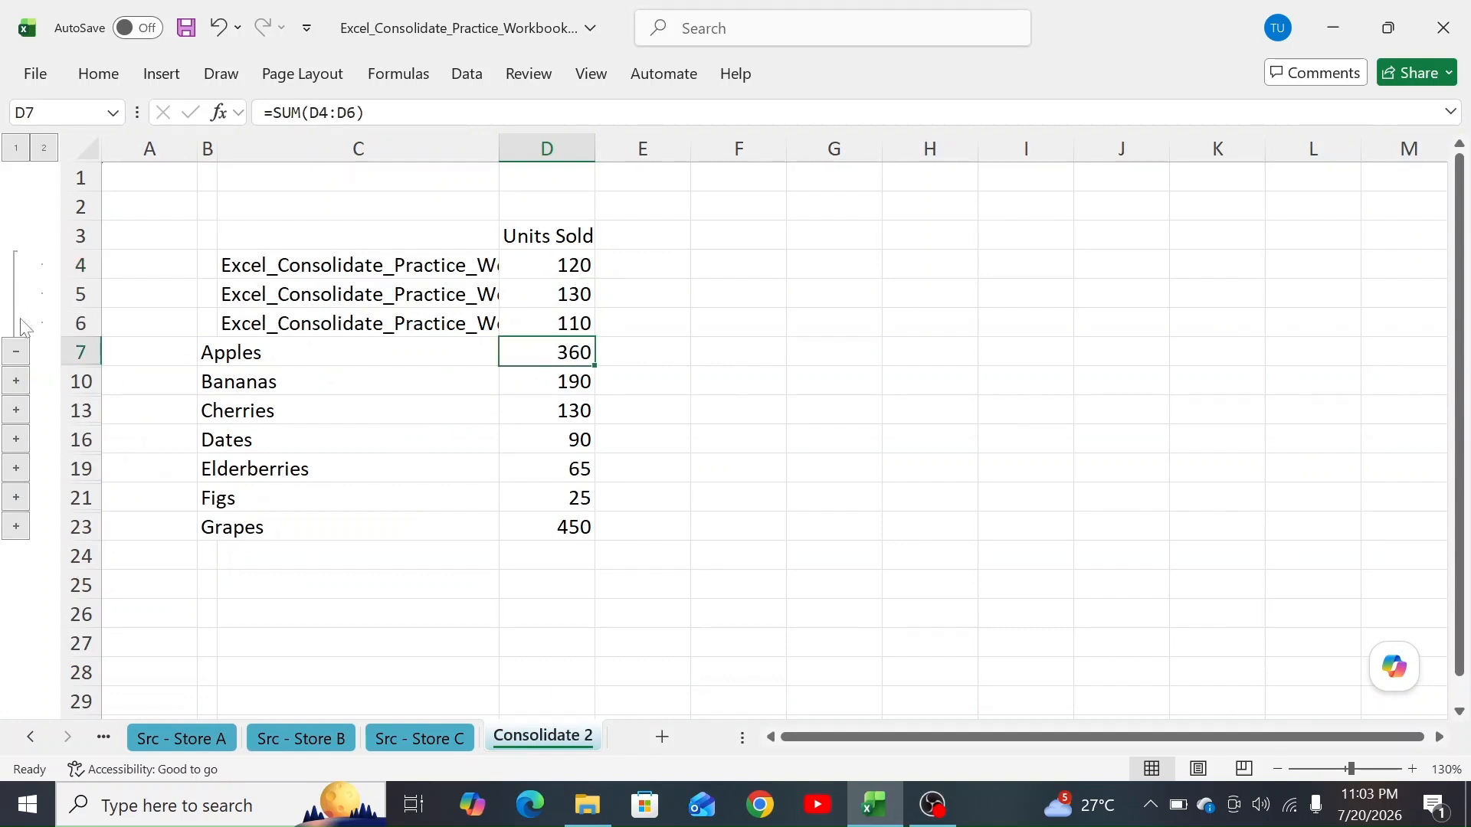
left_click(16, 352)
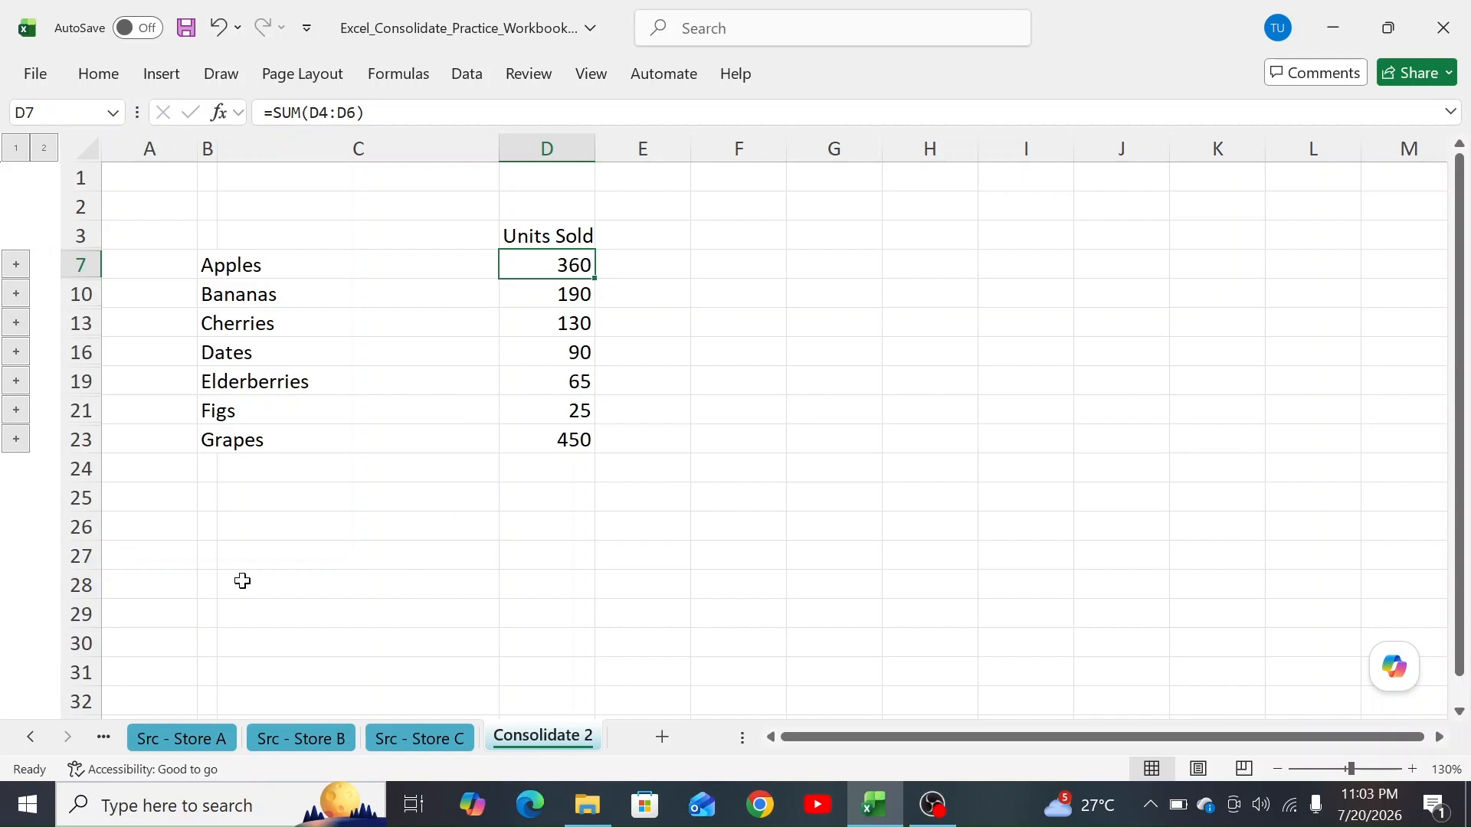
Examine the functions offered by the Consolidate tool from cell C26 and close it without consolidating
left_click(325, 527)
left_click(469, 74)
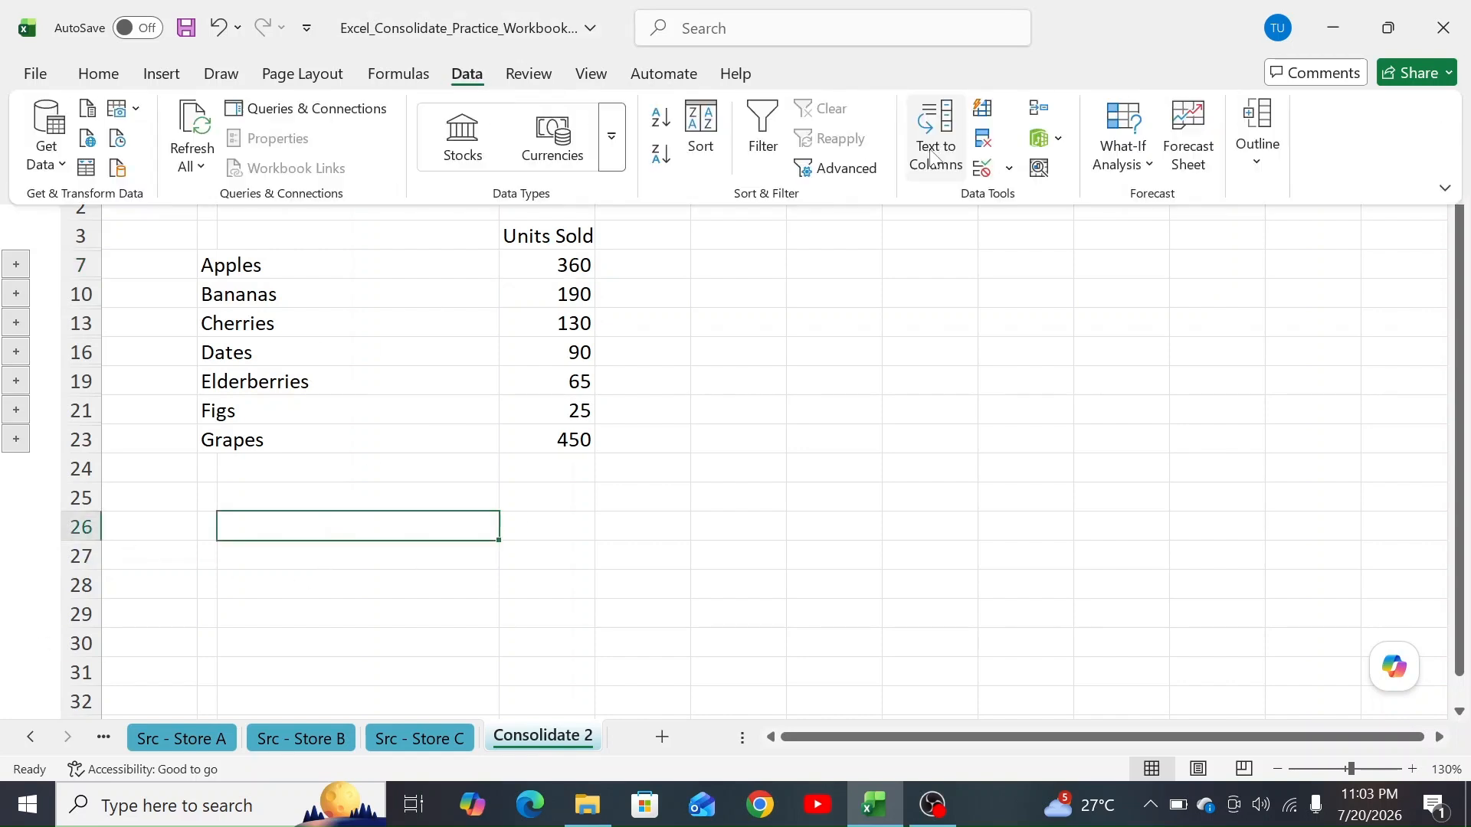
left_click(1050, 117)
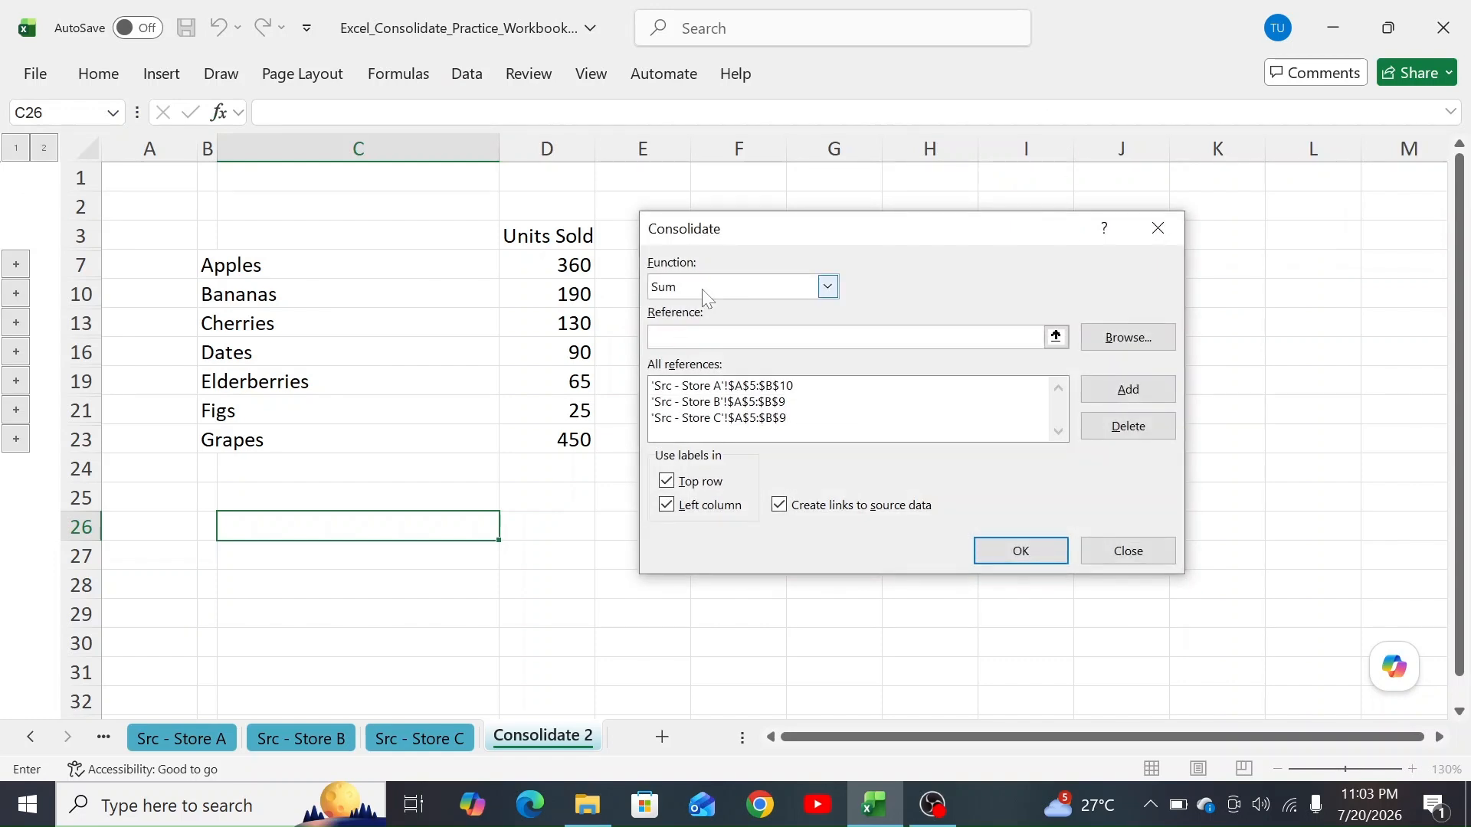
left_click(707, 288)
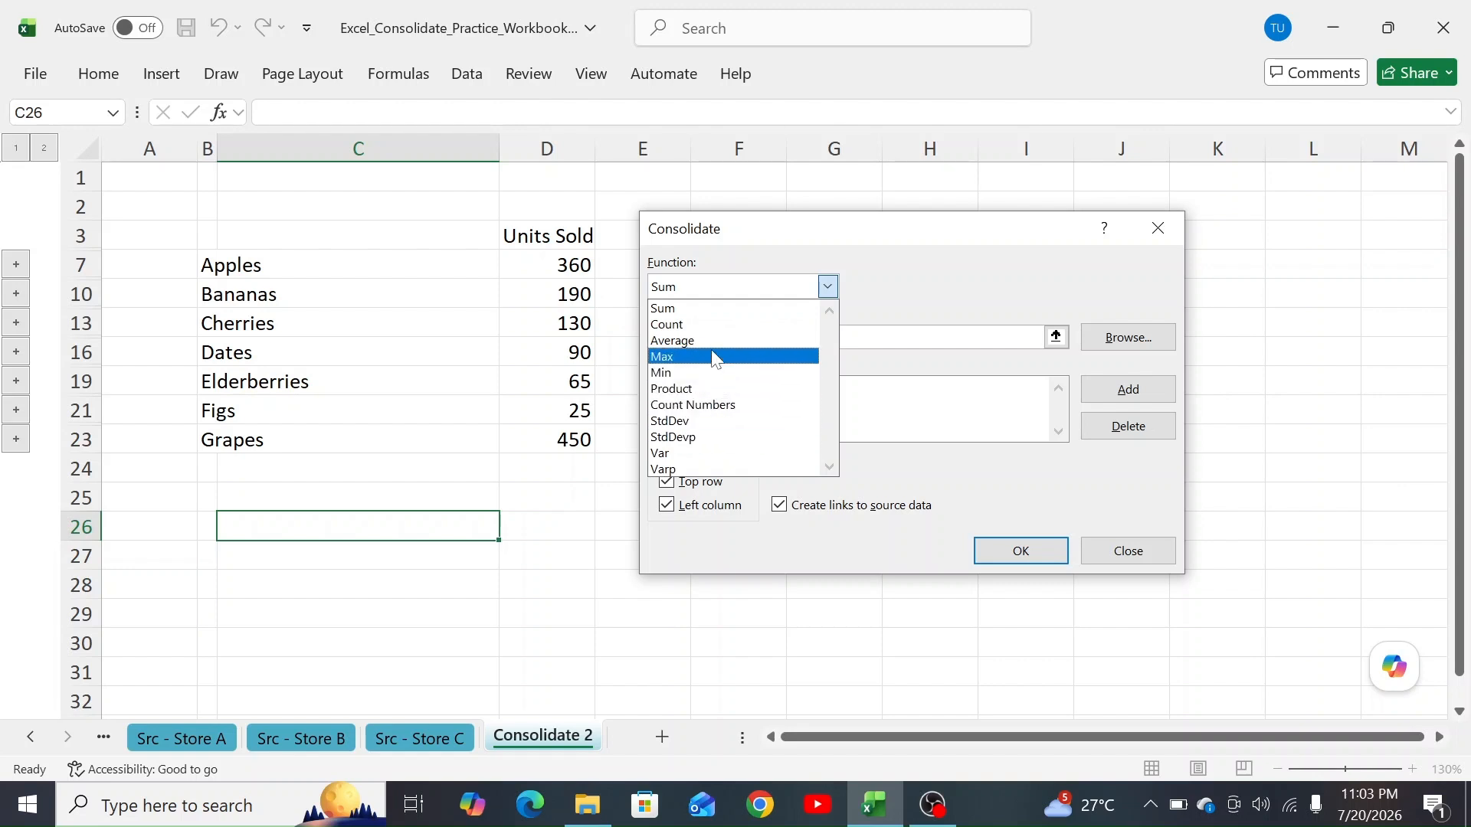
left_click(1135, 551)
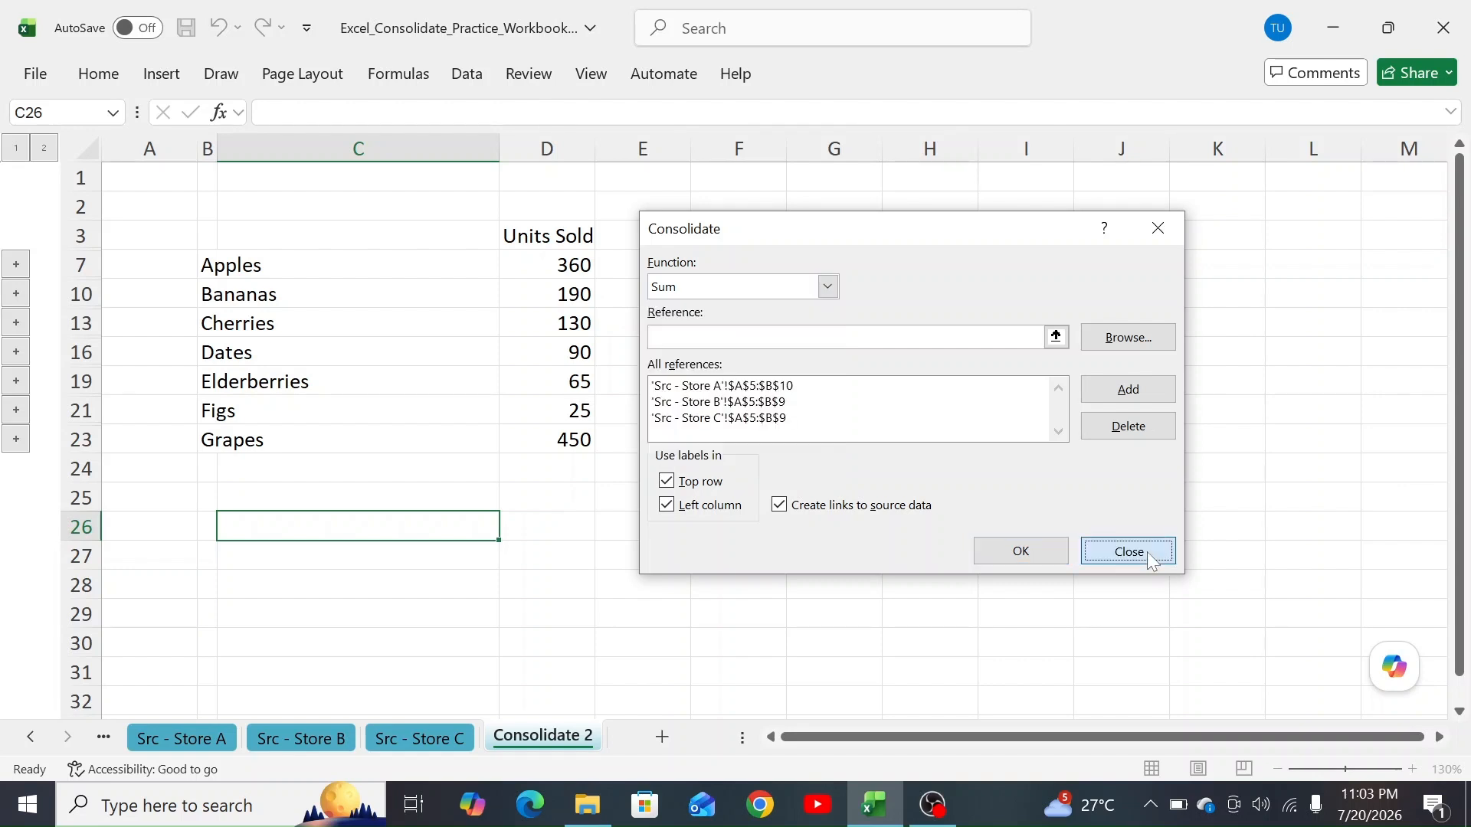
left_click(1143, 550)
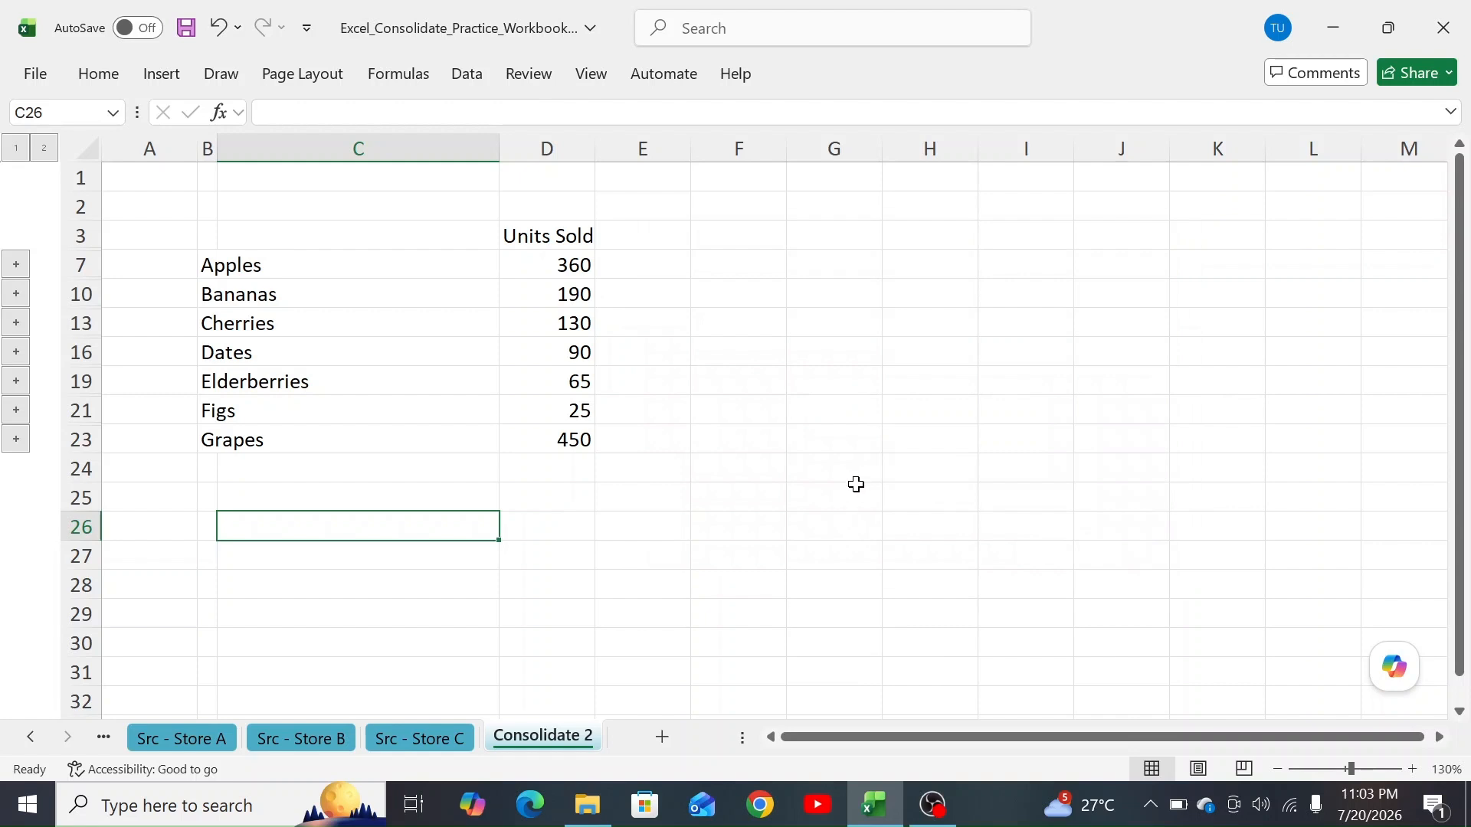